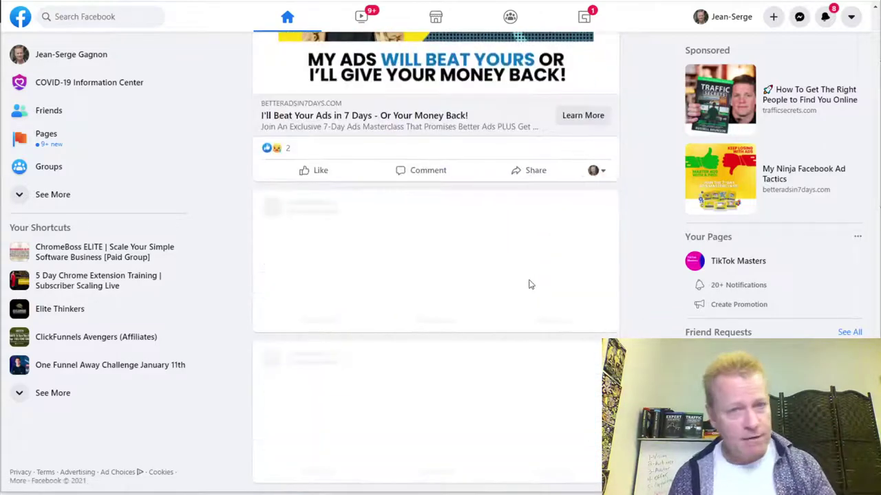
- Scroll up and down through the Facebook home feed
scroll(530, 284, "down", 15)
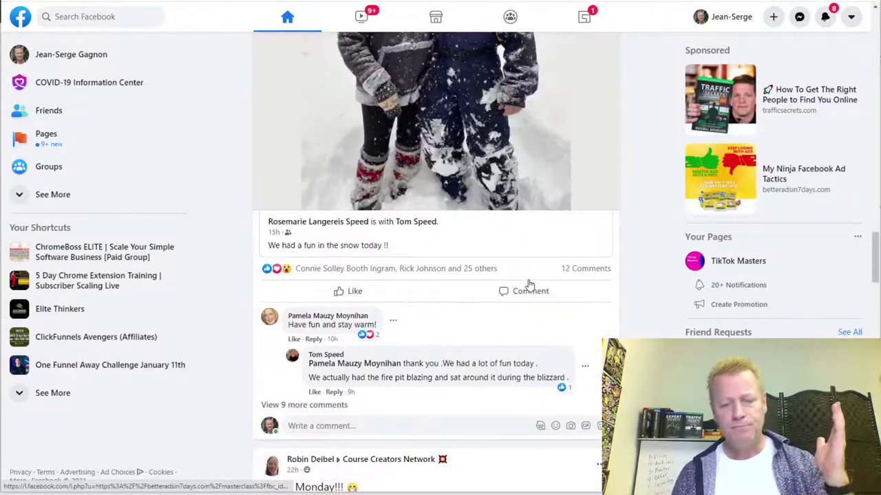
scroll(529, 285, "down", 10)
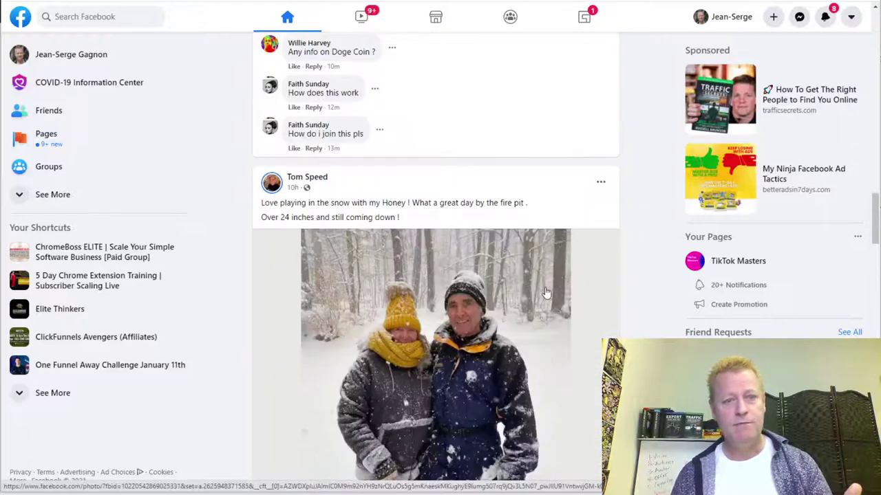
scroll(546, 293, "up", 5)
scroll(546, 293, "down", 12)
scroll(450, 221, "up", 3)
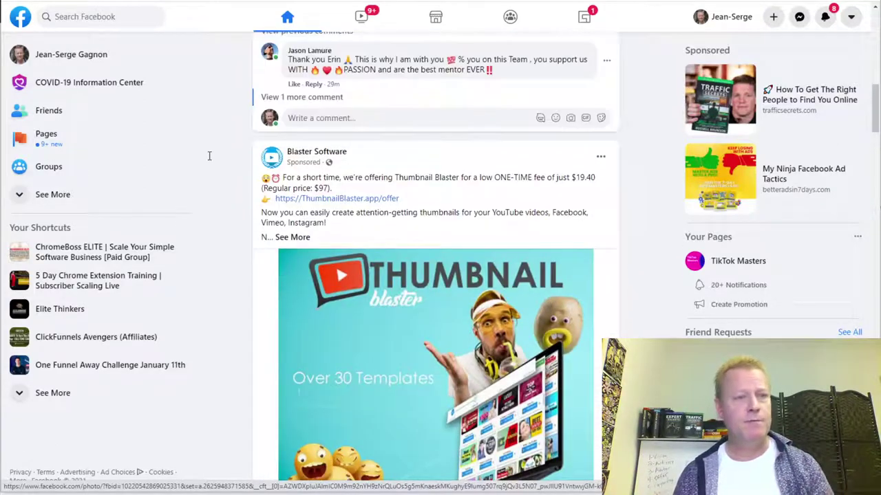
scroll(601, 250, "up", 5)
scroll(588, 248, "up", 3)
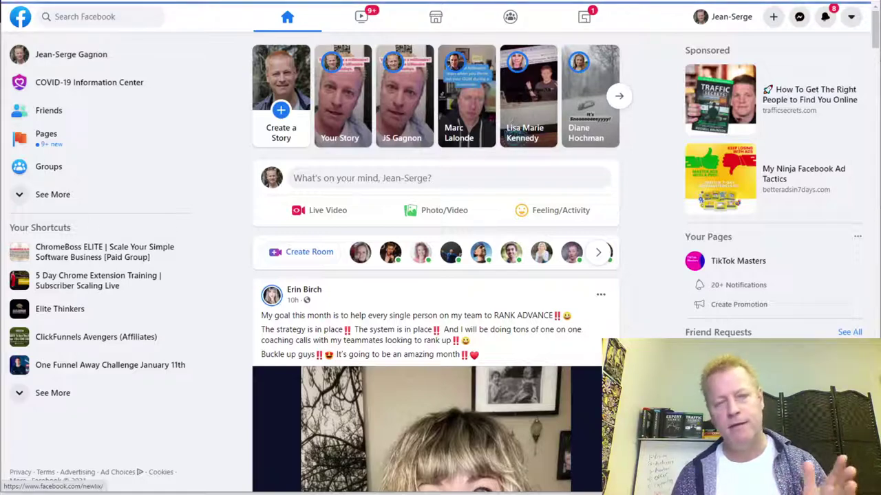
- Open your own profile and browse its posts, including the software-business promo post
left_click(723, 17)
scroll(695, 318, "down", 7)
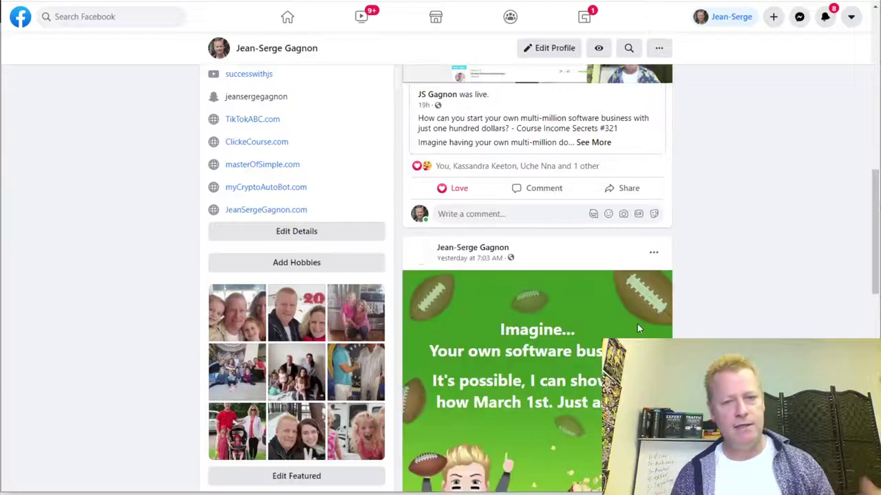
scroll(634, 325, "down", 4)
scroll(636, 331, "down", 8)
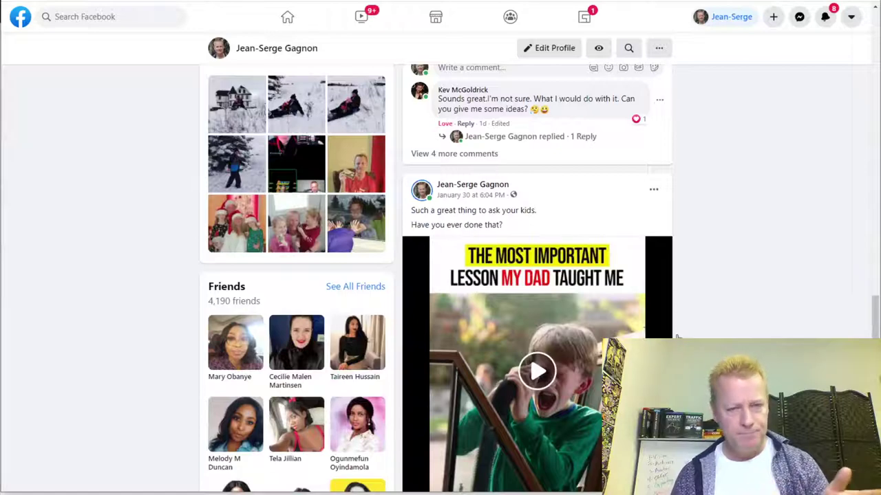
scroll(654, 323, "up", 6)
scroll(630, 303, "up", 5)
scroll(700, 317, "down", 5)
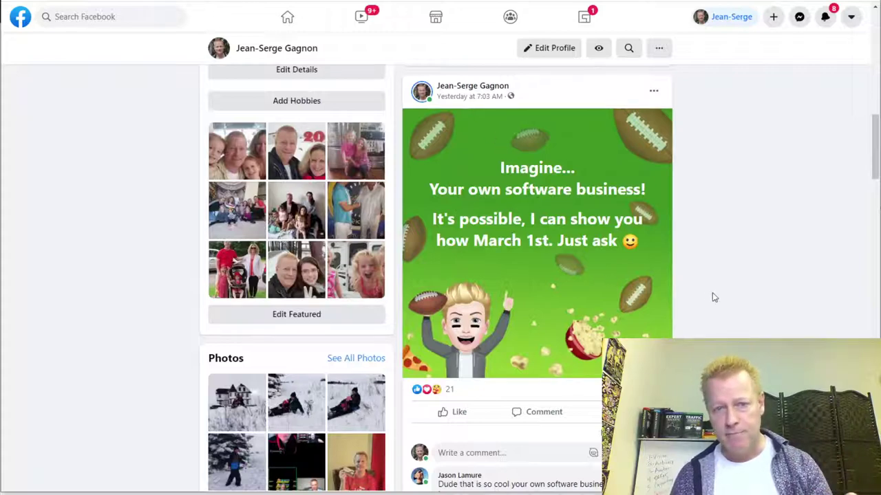
scroll(715, 294, "down", 2)
scroll(719, 290, "up", 2)
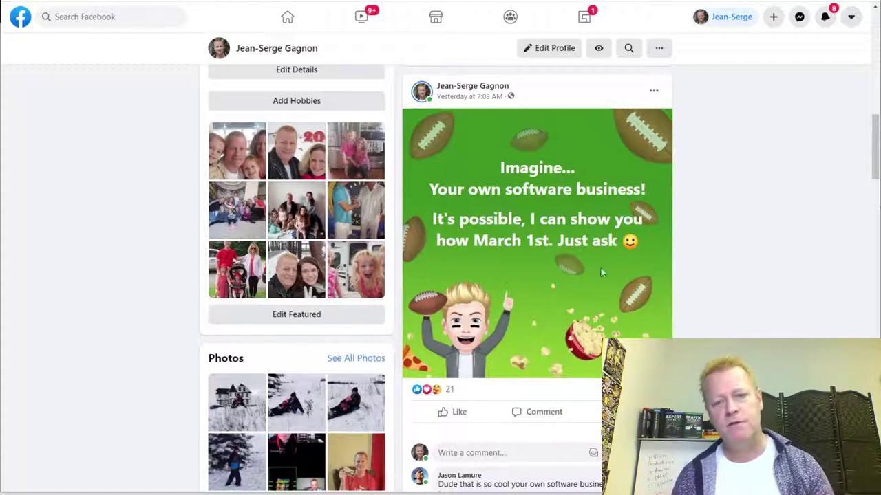
scroll(585, 268, "down", 3)
scroll(509, 355, "down", 1)
scroll(512, 347, "down", 1)
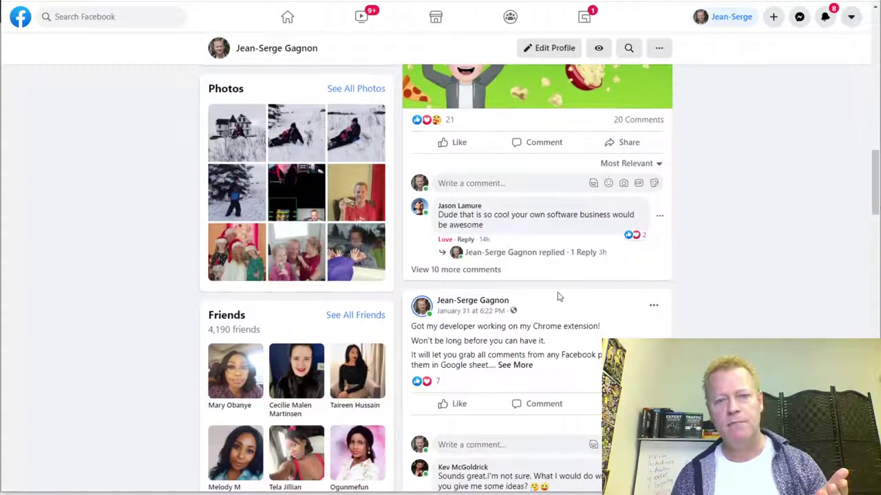
scroll(571, 288, "up", 3)
scroll(666, 325, "up", 2)
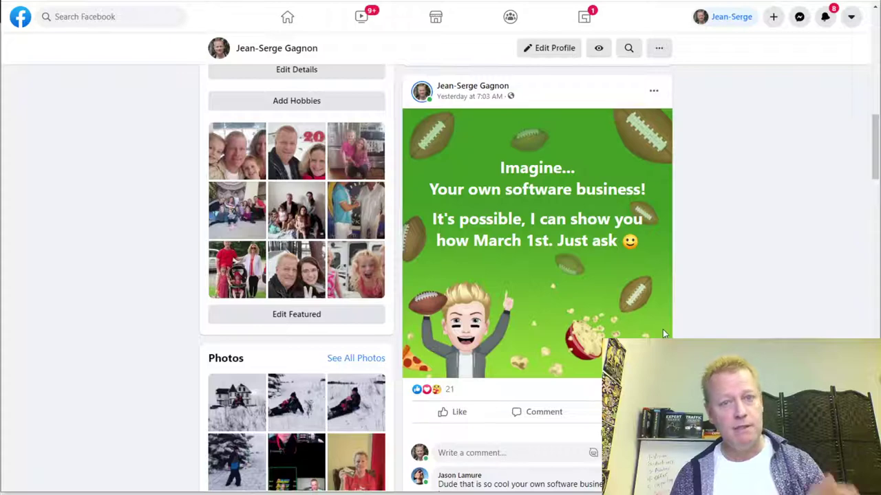
scroll(662, 328, "down", 5)
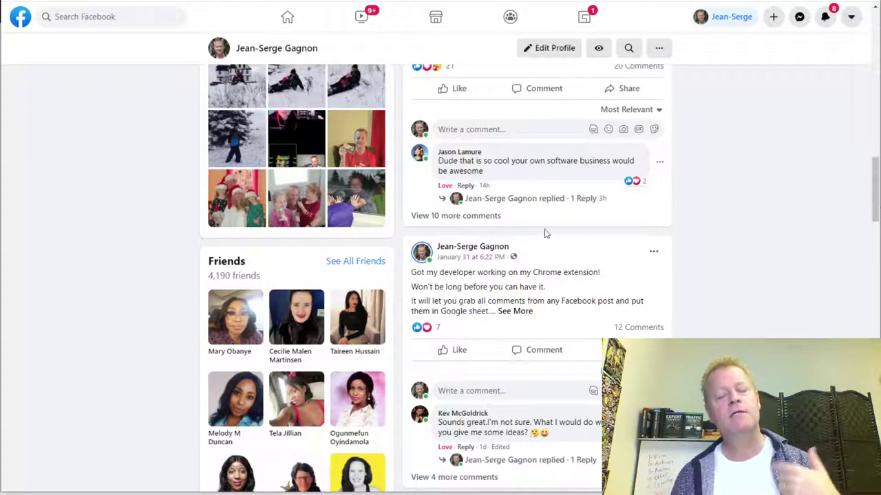
scroll(523, 261, "up", 1)
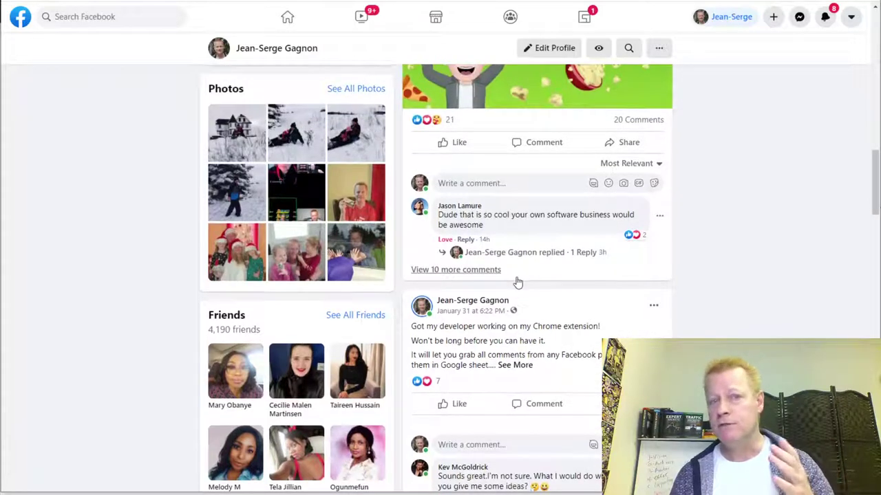
scroll(518, 282, "up", 4)
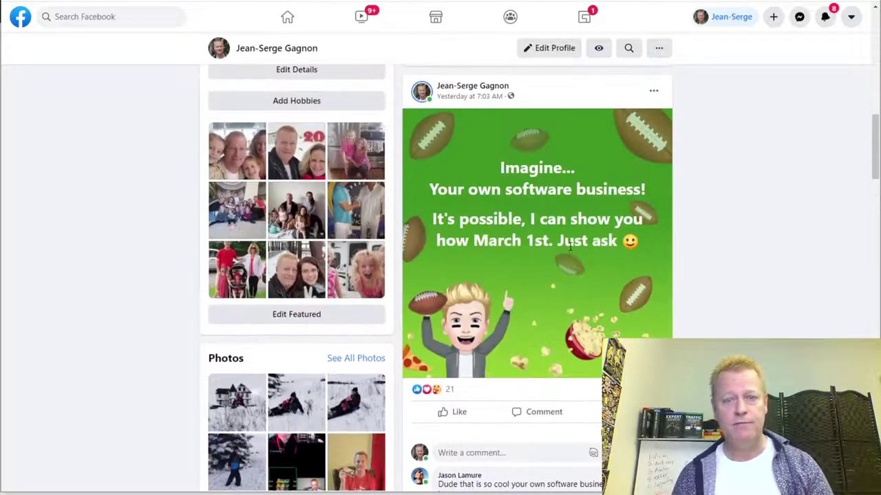
left_click_drag(558, 241, 615, 241)
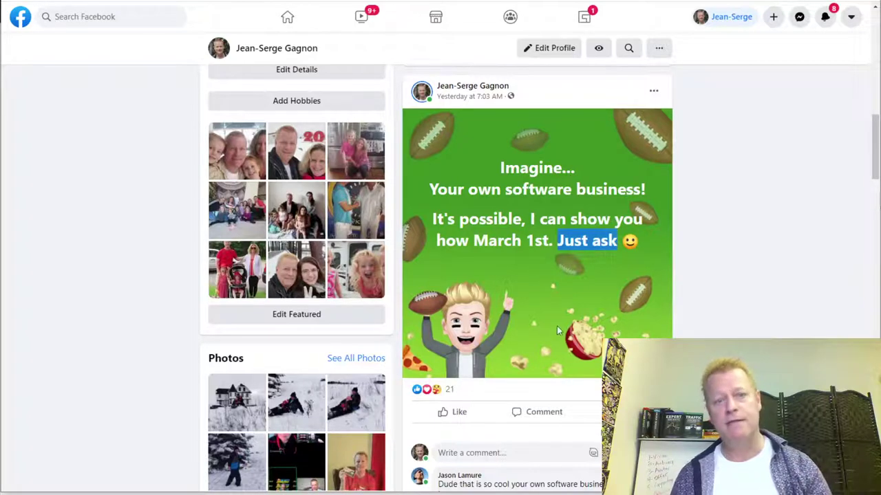
scroll(557, 331, "down", 3)
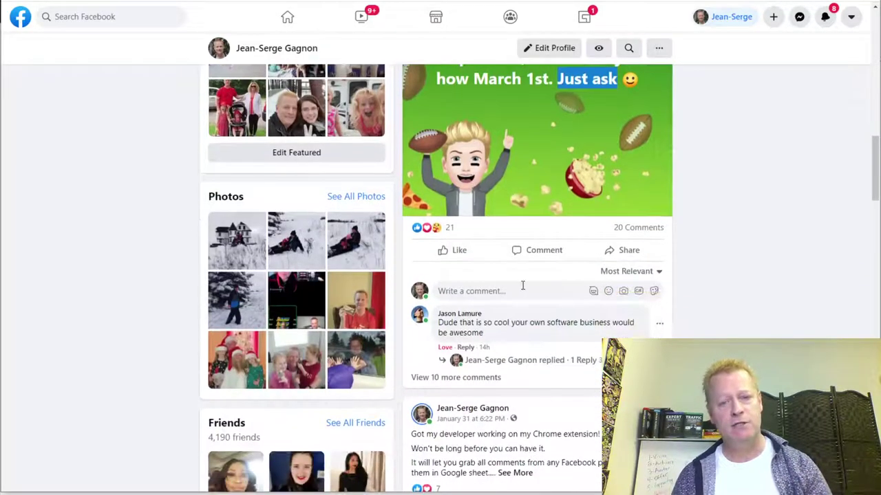
scroll(518, 337, "down", 3)
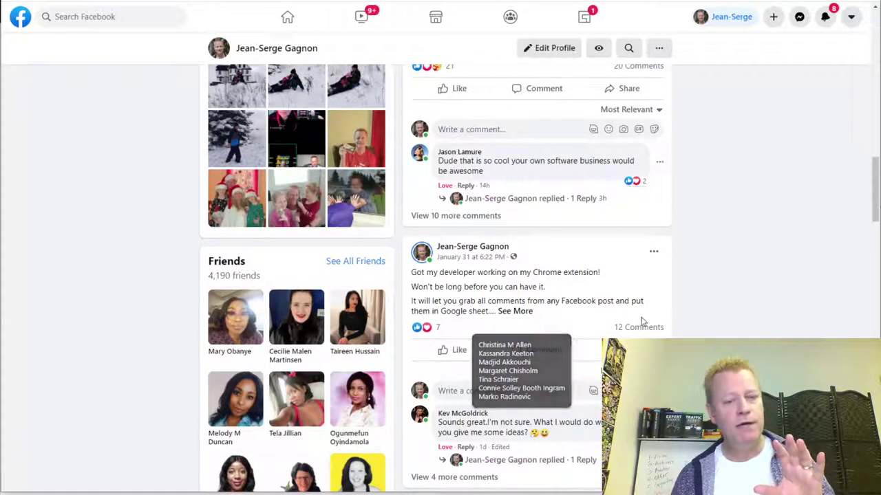
scroll(640, 321, "down", 3)
scroll(665, 328, "down", 18)
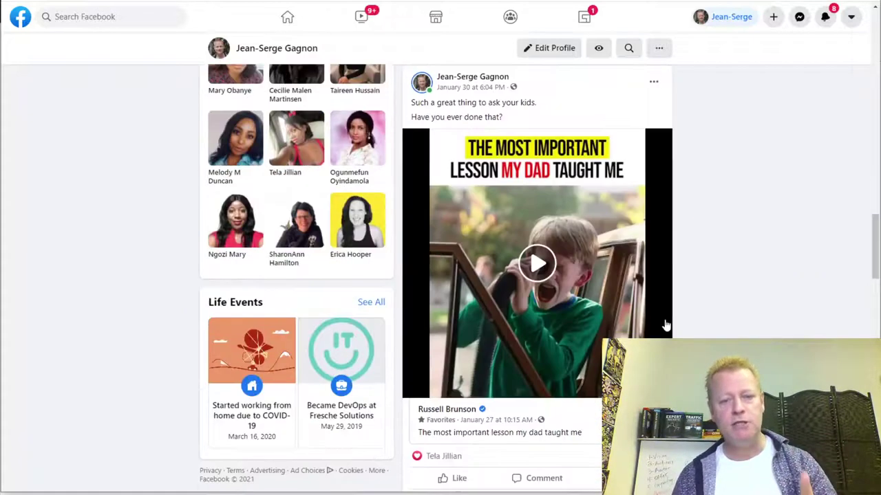
scroll(666, 323, "down", 20)
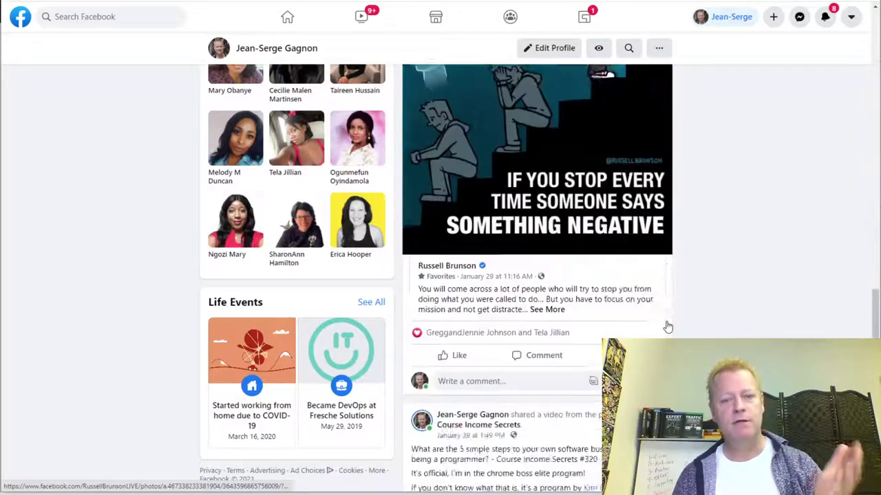
scroll(666, 325, "down", 6)
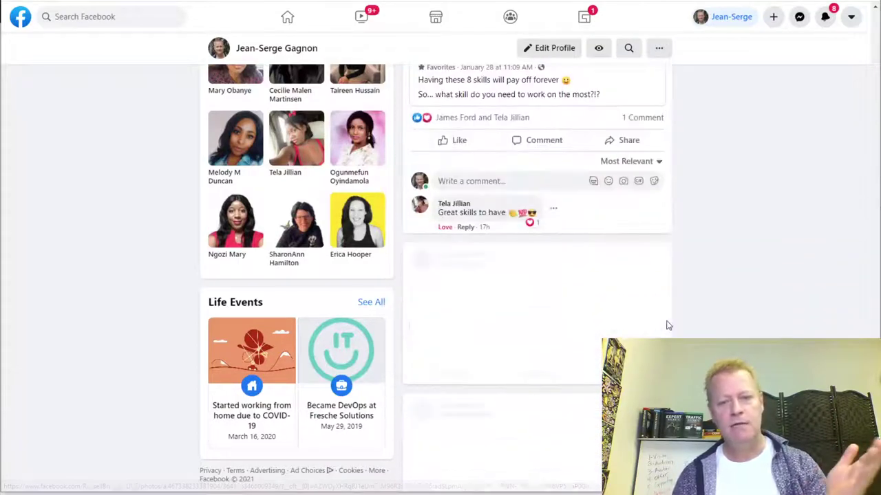
scroll(666, 325, "up", 10)
scroll(666, 326, "up", 6)
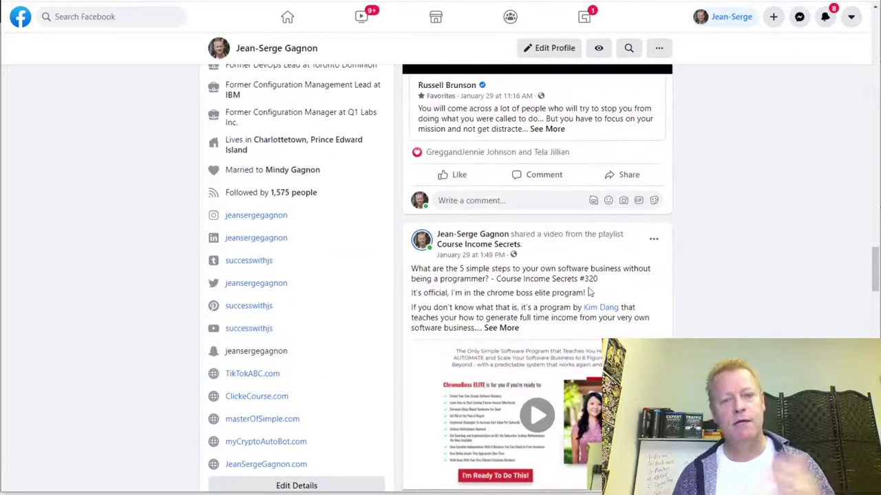
scroll(535, 292, "up", 10)
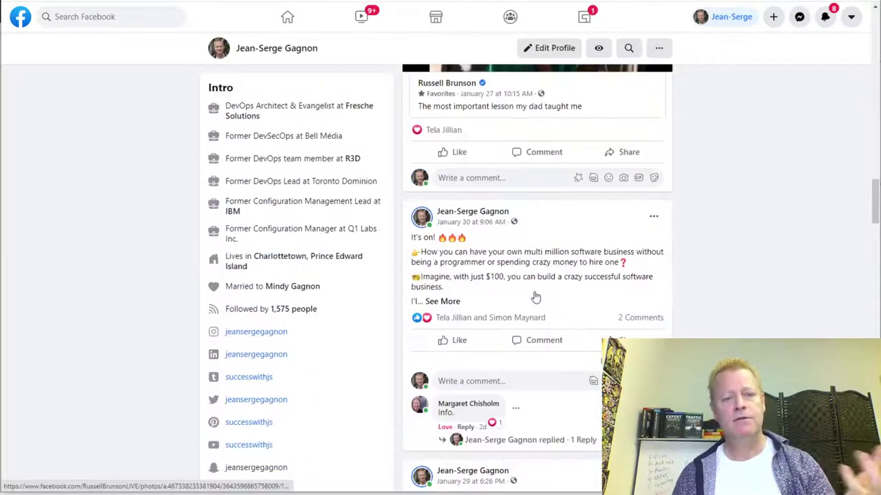
scroll(535, 297, "up", 10)
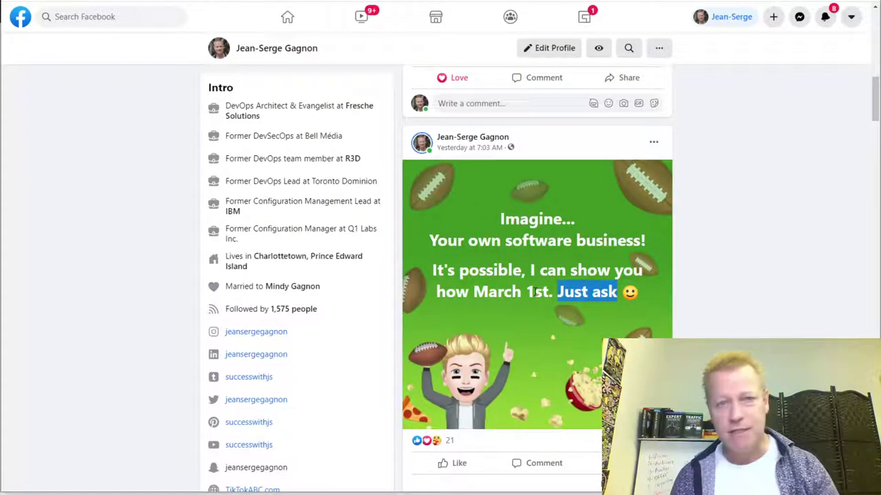
scroll(535, 292, "up", 5)
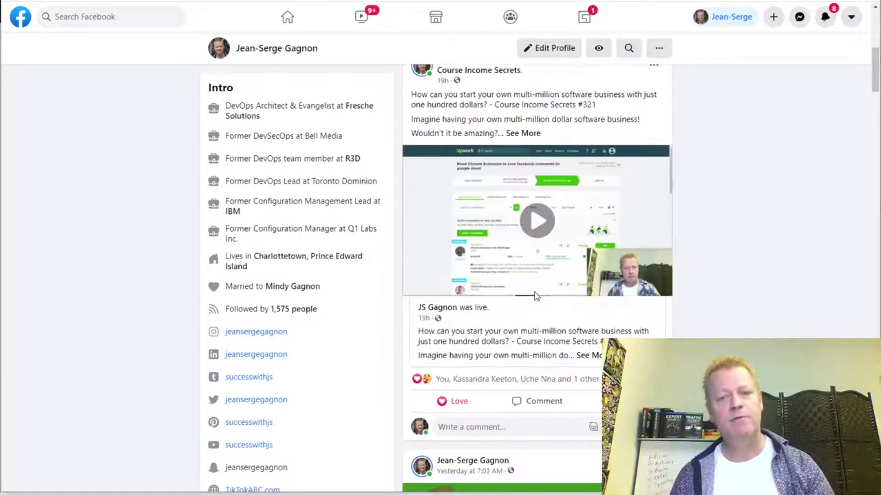
scroll(535, 296, "up", 3)
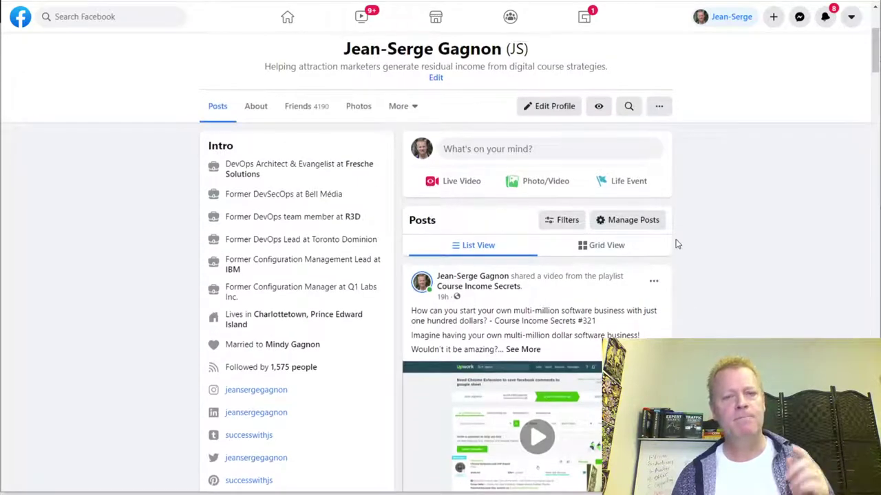
scroll(678, 244, "up", 3)
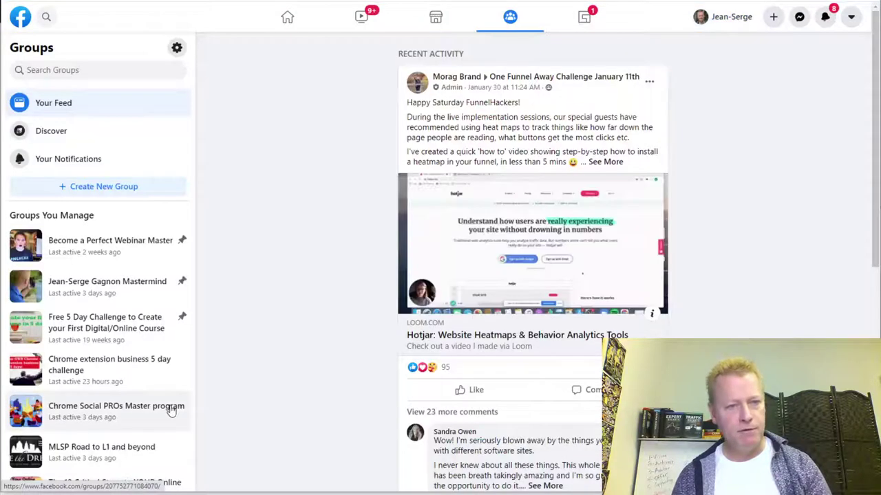
- Expand the full list of groups you manage
scroll(137, 399, "down", 2)
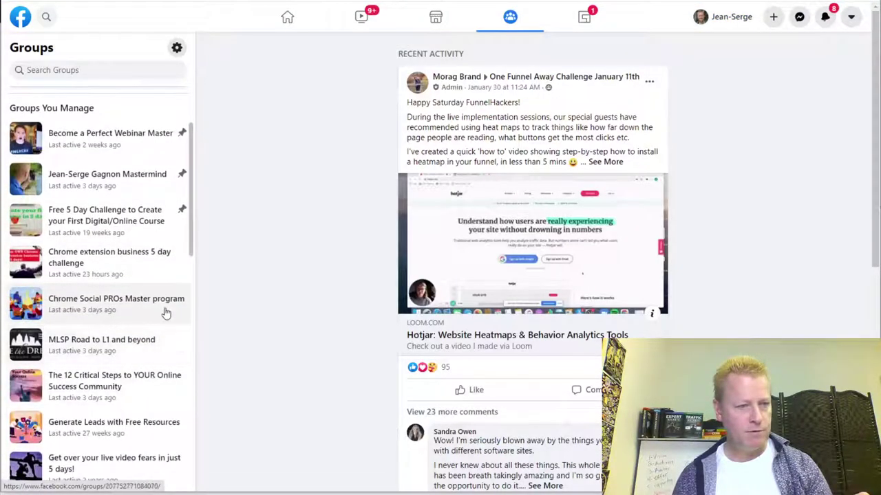
scroll(193, 406, "down", 1)
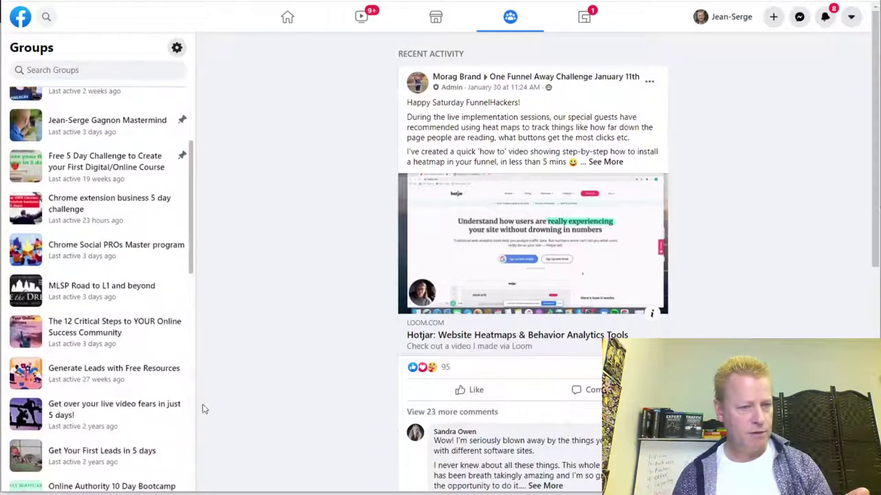
scroll(100, 430, "down", 3)
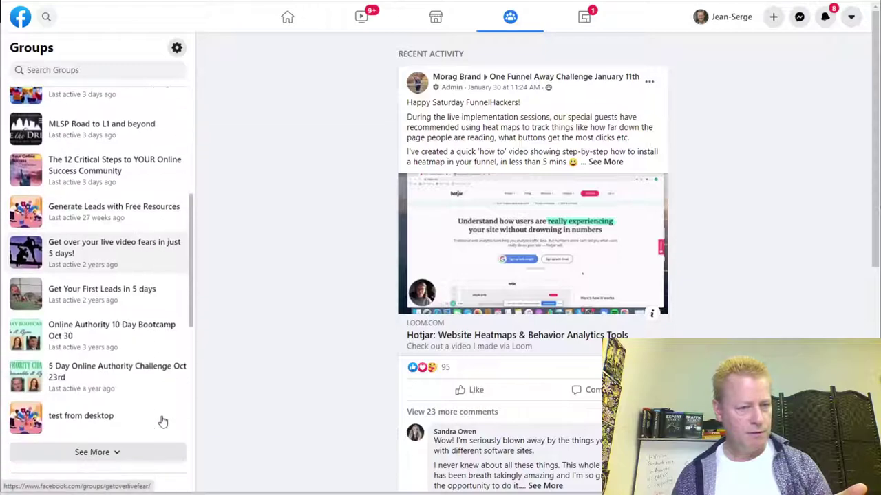
left_click(108, 458)
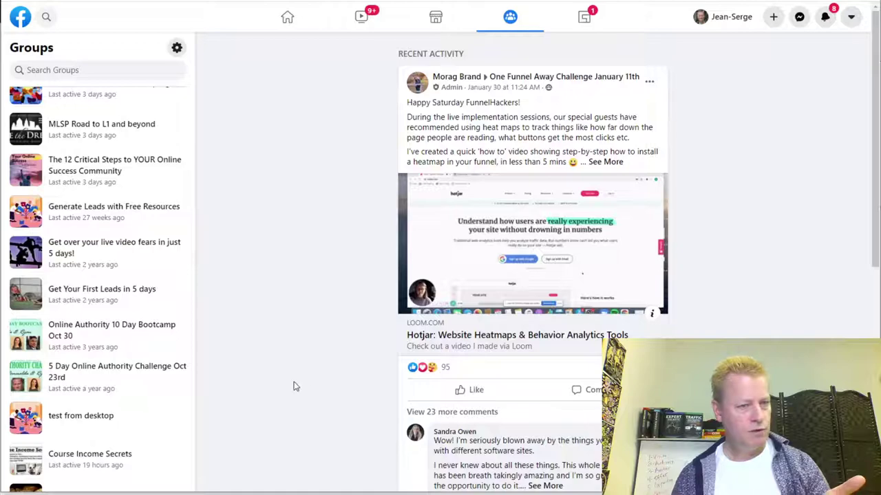
- Browse the expanded group list and start searching your groups by name
scroll(294, 387, "down", 3)
scroll(118, 407, "down", 5)
scroll(118, 407, "down", 1)
scroll(117, 406, "up", 10)
scroll(121, 408, "down", 12)
scroll(114, 402, "up", 4)
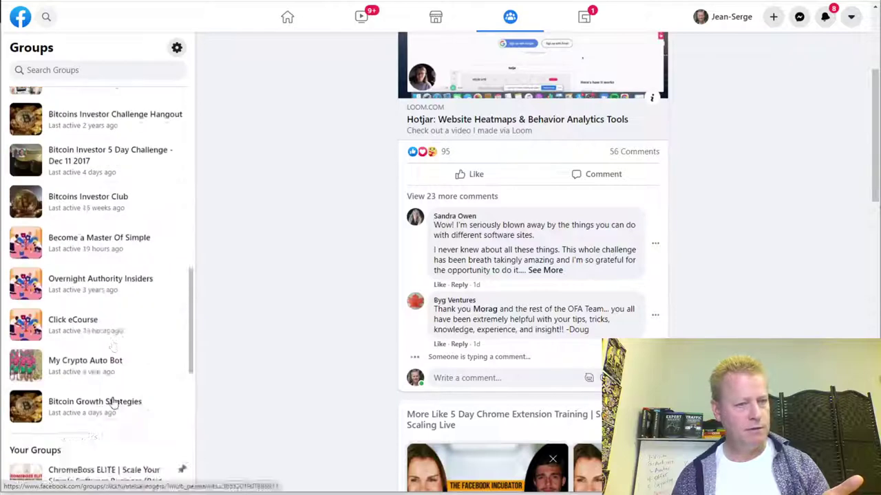
scroll(113, 402, "up", 8)
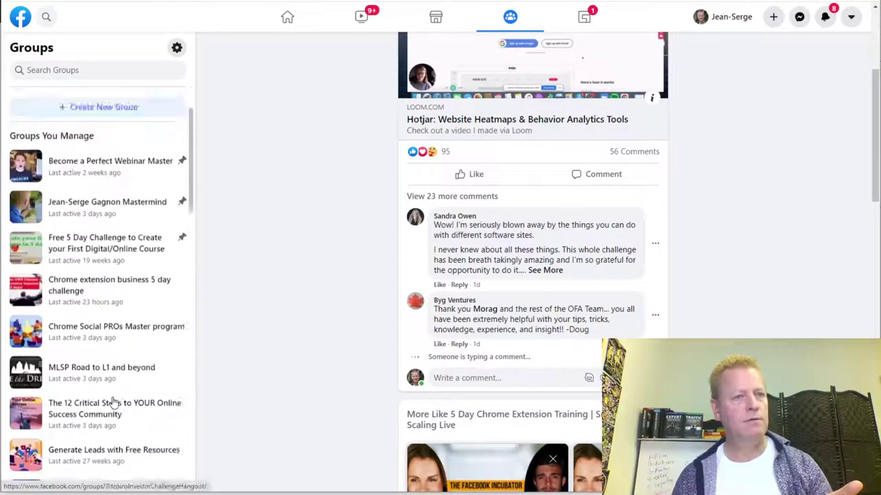
left_click(68, 71)
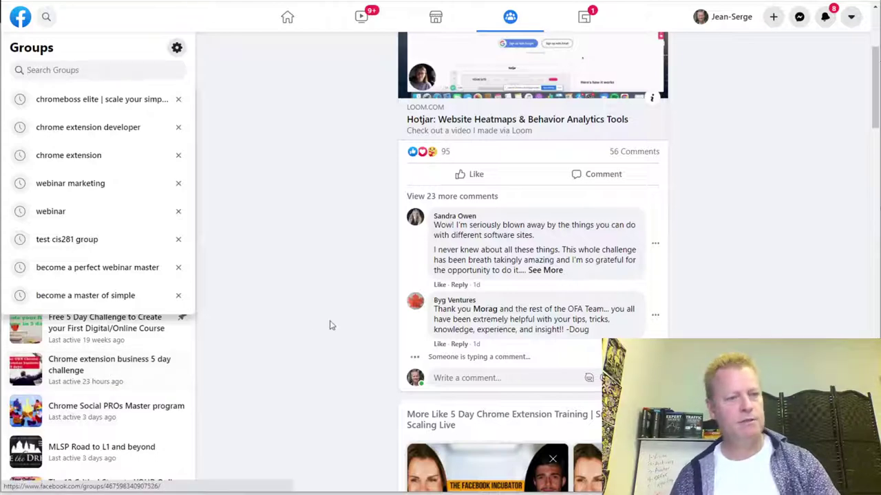
key("alt+Left")
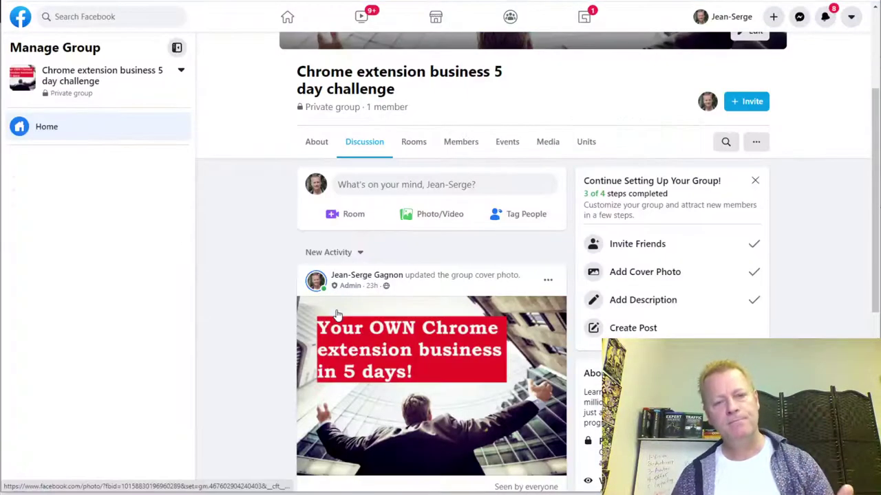
scroll(599, 342, "down", 5)
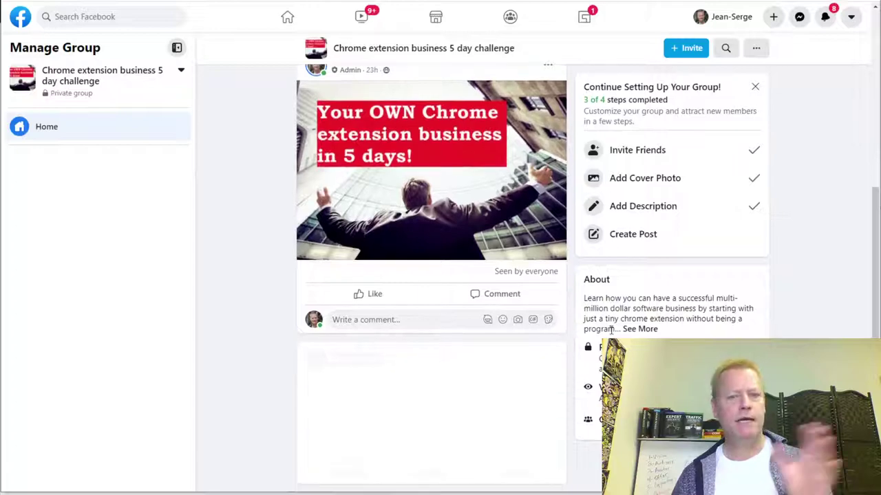
scroll(612, 321, "up", 10)
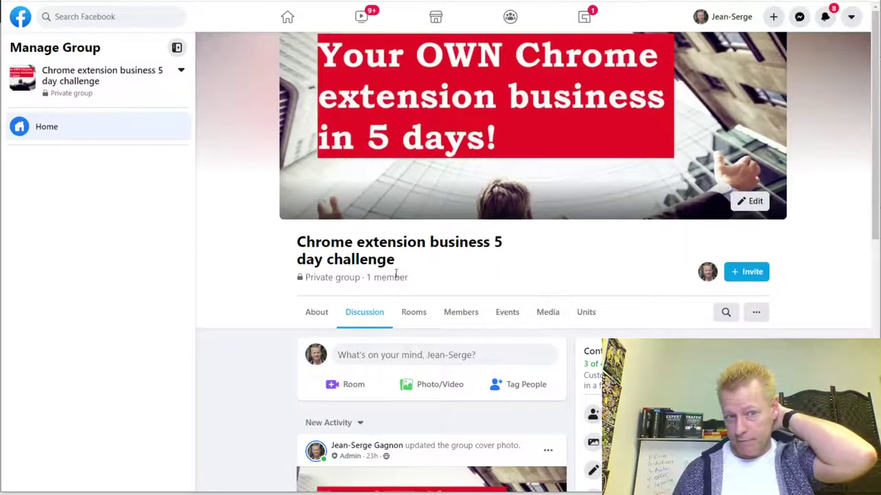
scroll(356, 344, "down", 10)
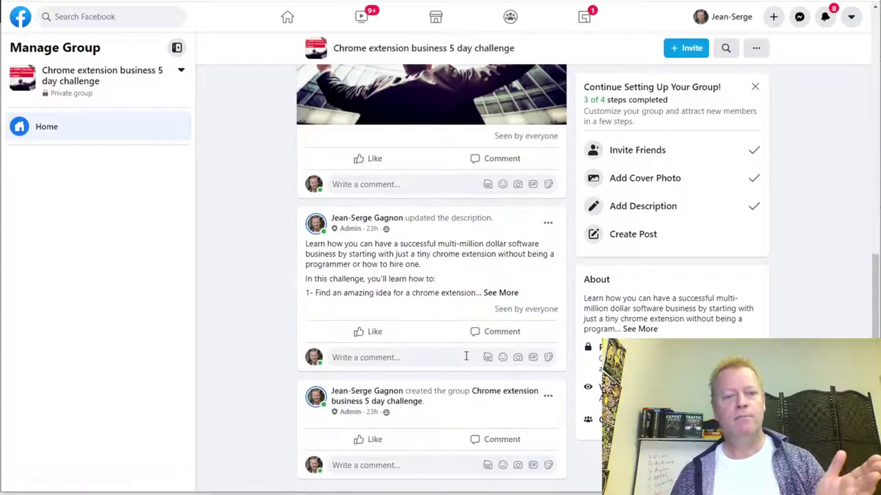
scroll(466, 356, "up", 10)
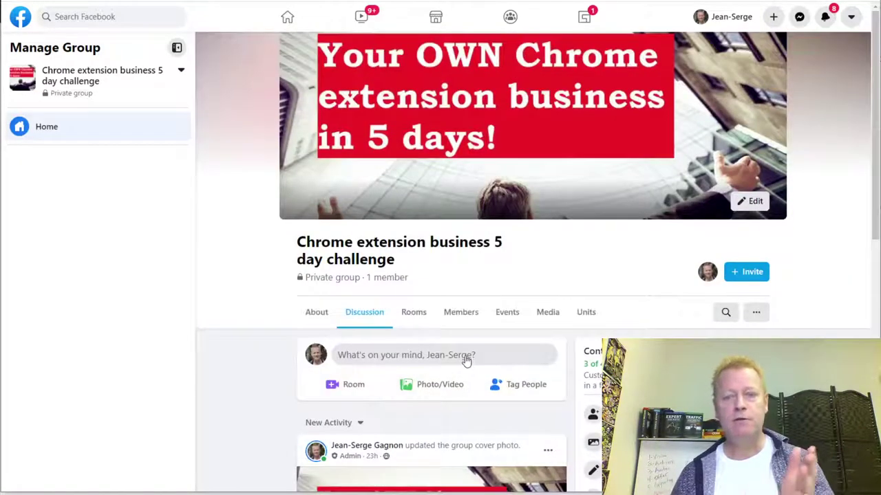
left_click(749, 275)
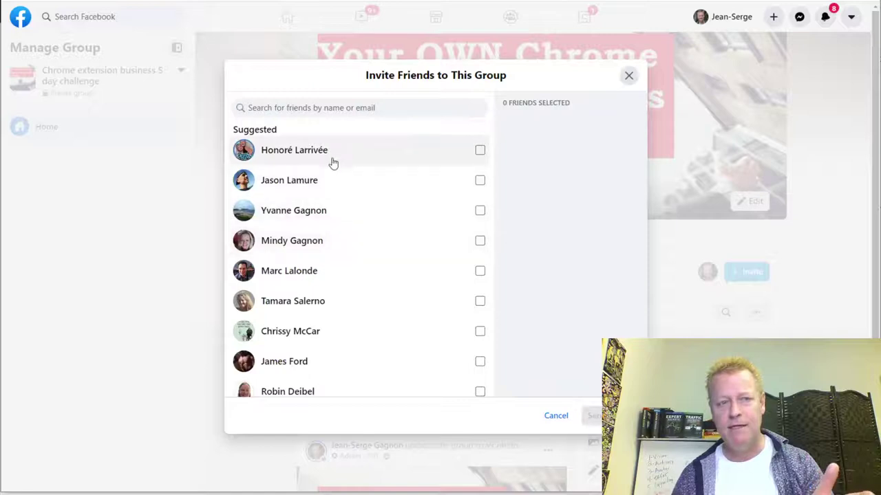
scroll(350, 265, "down", 2)
scroll(363, 285, "up", 2)
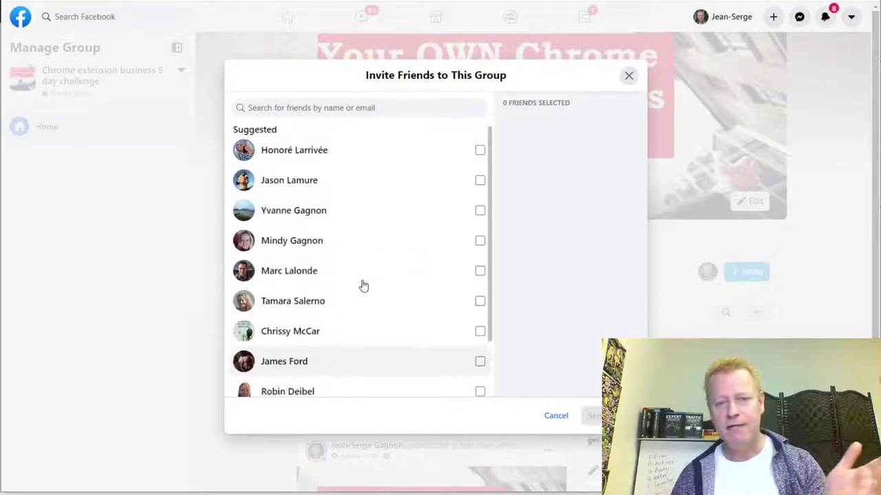
left_click(630, 77)
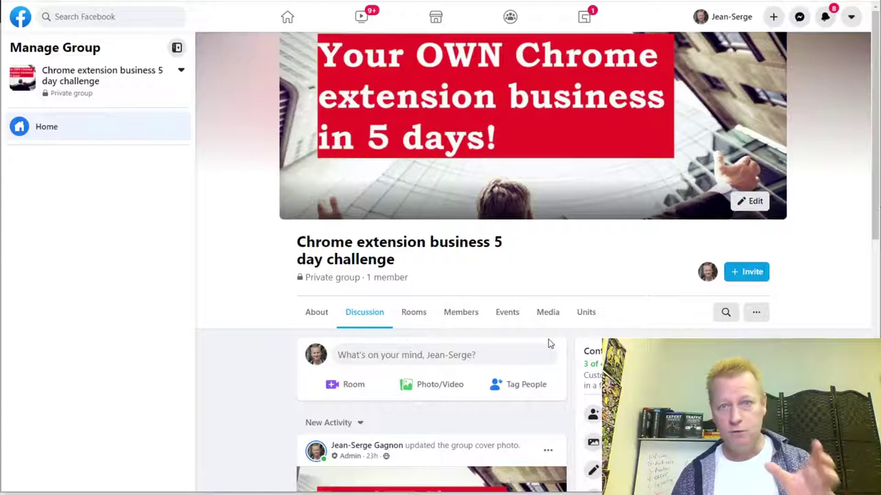
scroll(548, 344, "down", 10)
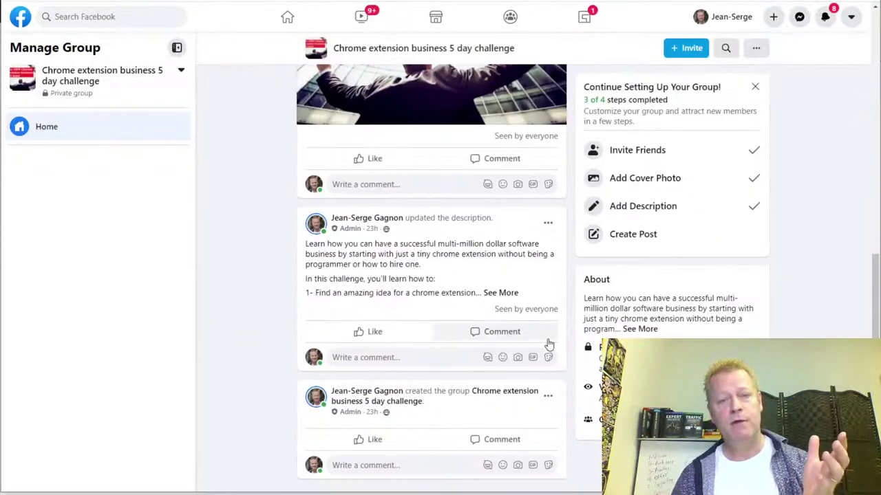
scroll(549, 344, "up", 10)
scroll(549, 344, "down", 5)
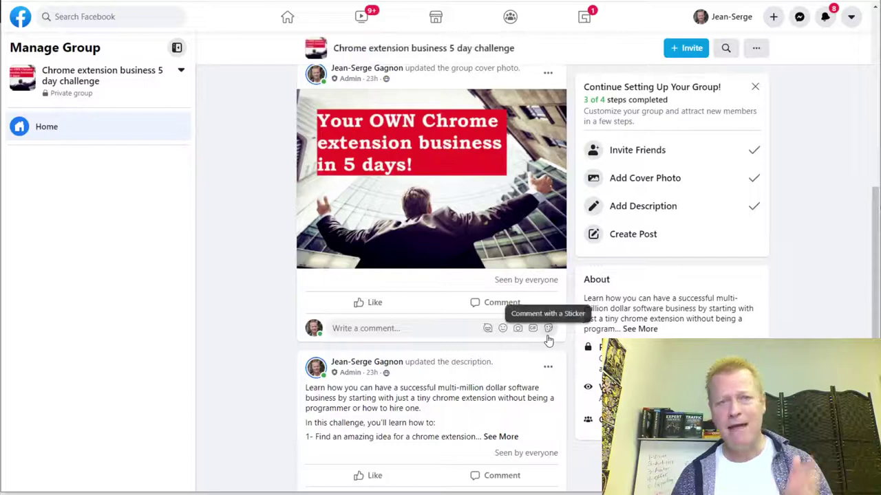
scroll(548, 340, "down", 2)
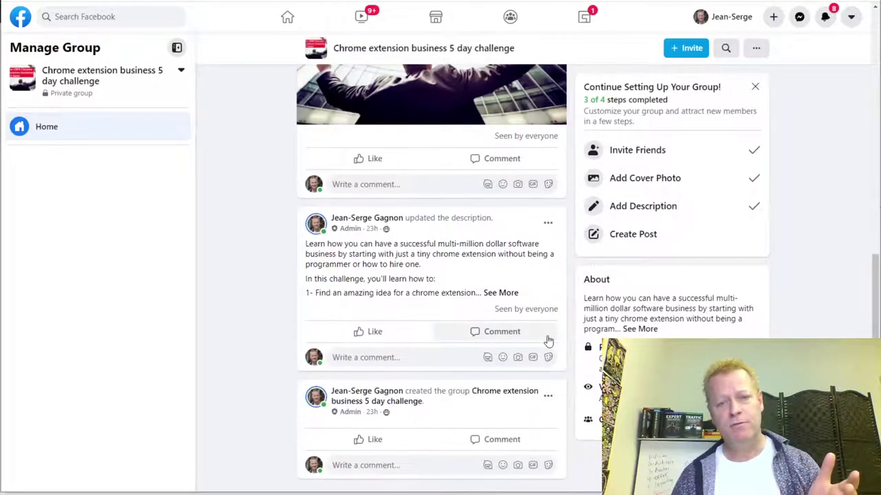
scroll(548, 341, "up", 9)
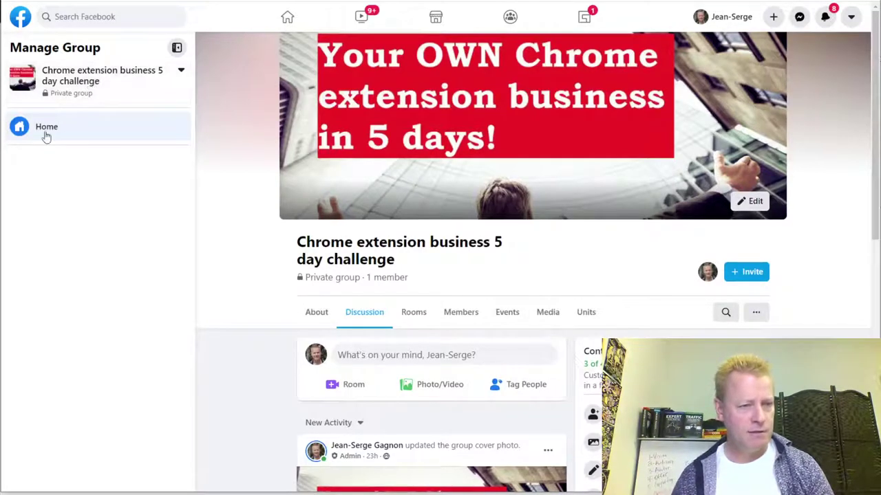
scroll(207, 324, "down", 4)
scroll(155, 275, "up", 2)
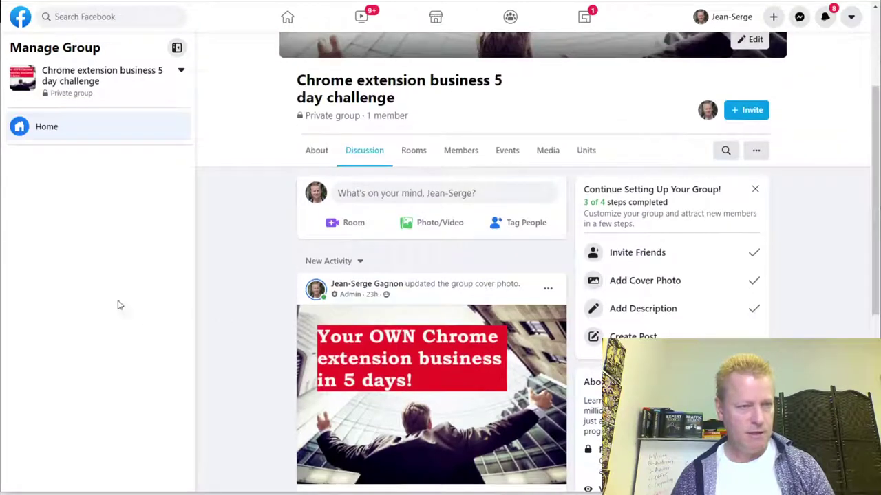
scroll(114, 205, "up", 3)
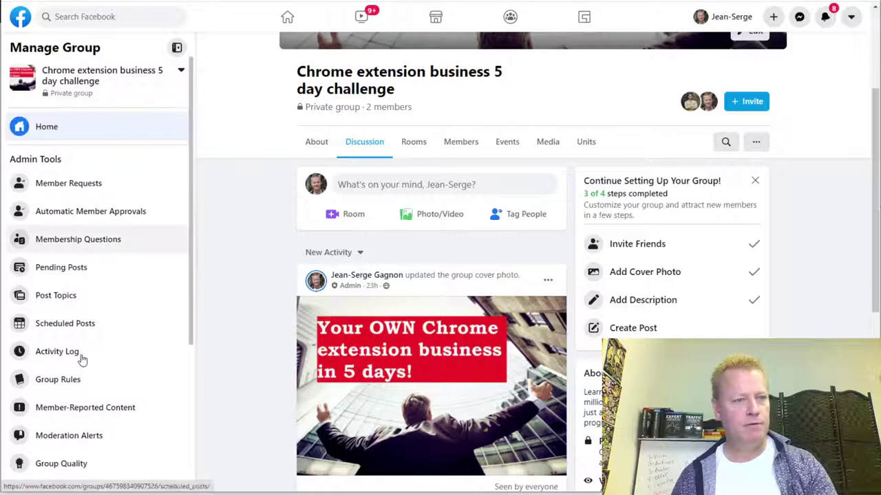
scroll(81, 358, "down", 3)
scroll(87, 392, "up", 3)
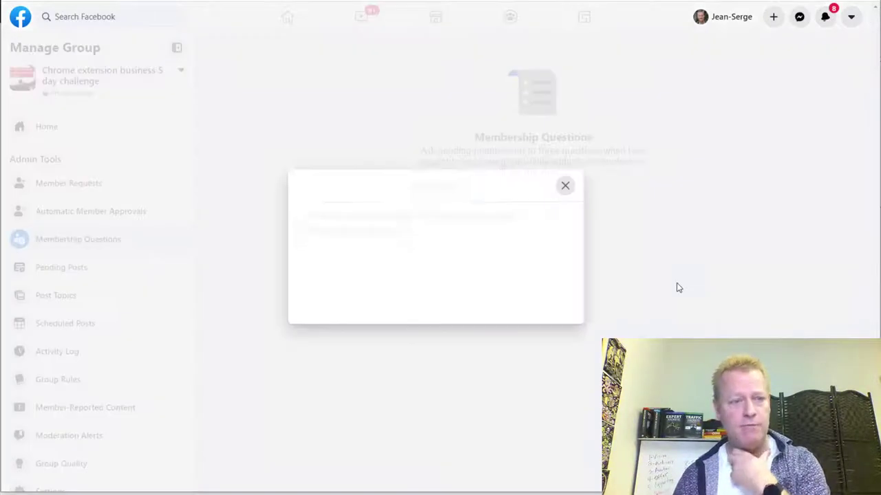
- Make the question a Written Answer and type its first '(REQUIRED) What is your number…' draft
left_click(551, 236)
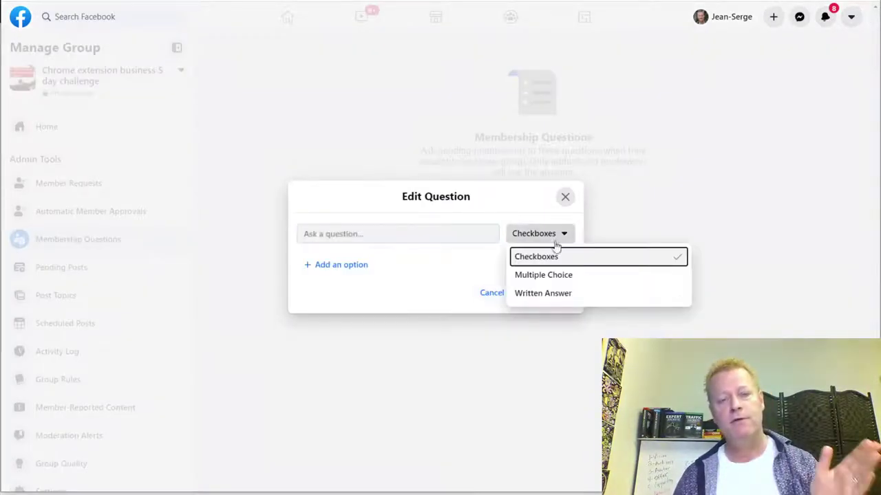
left_click(558, 295)
left_click(401, 254)
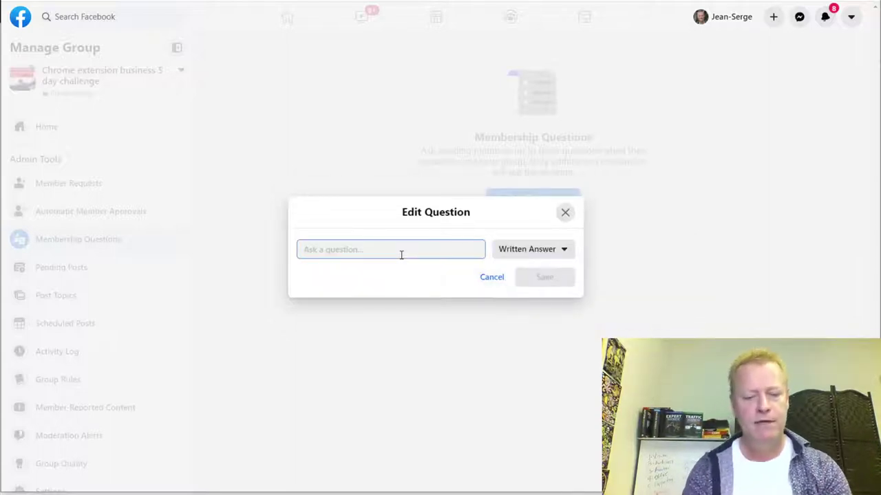
type("(REQUIRED) ")
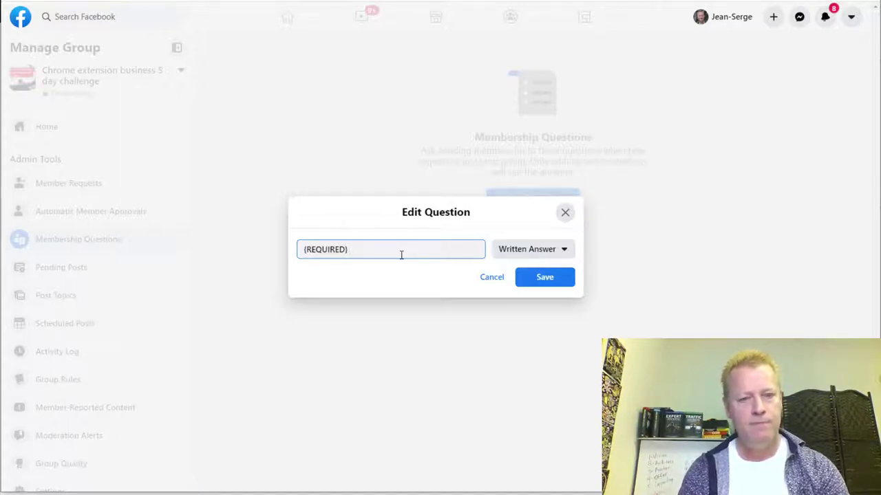
type("What ")
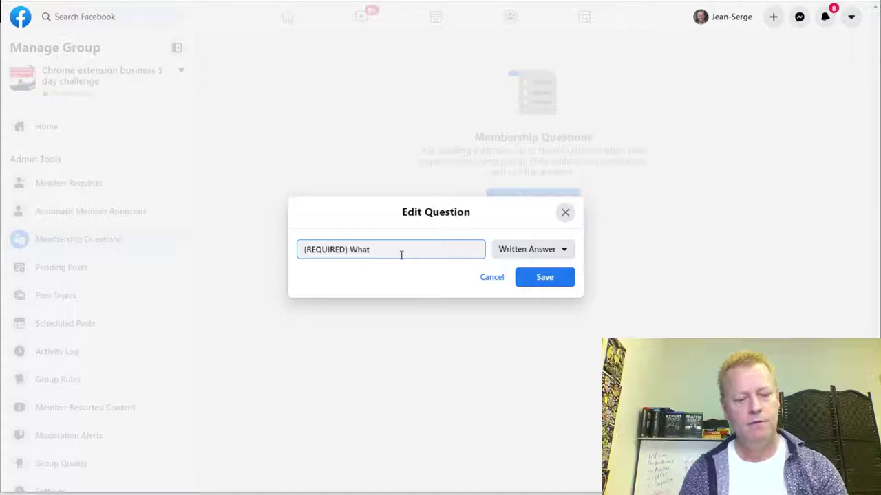
type("wou")
key("BackSpace")
key("BackSpace")
key("BackSpace")
type("is your ")
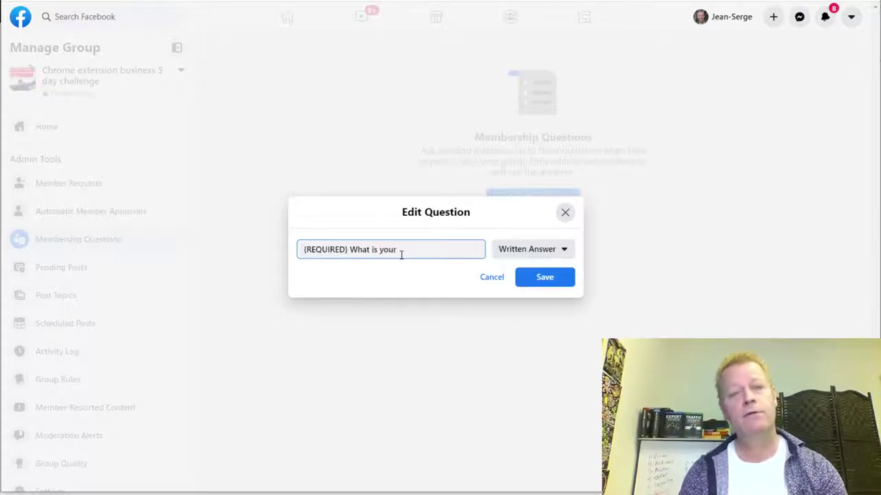
type("numbe")
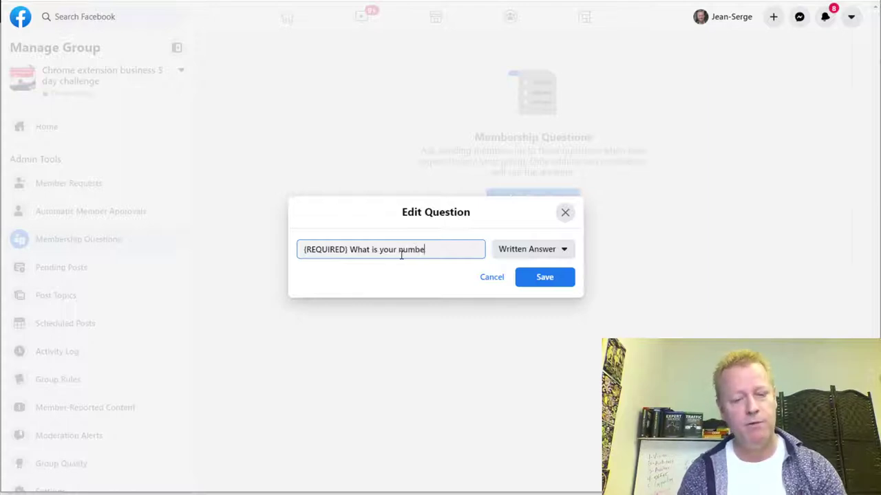
type("r o quesiton about")
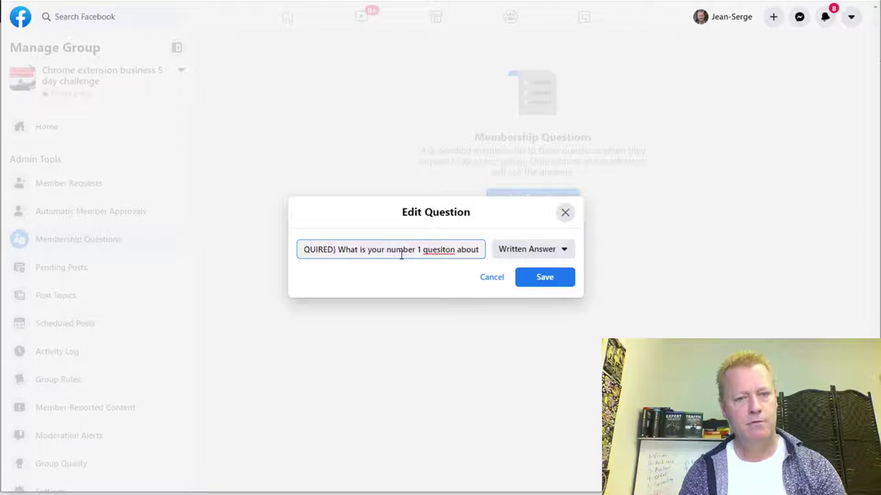
type(" having y")
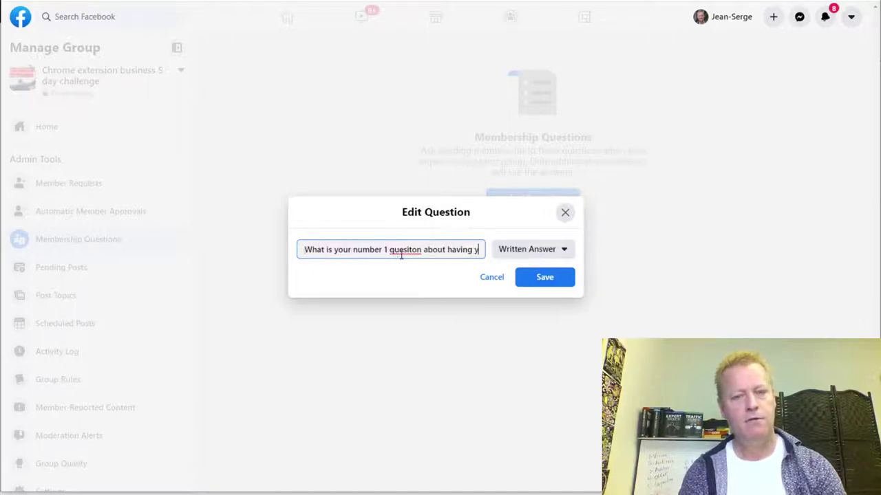
type("our own soft")
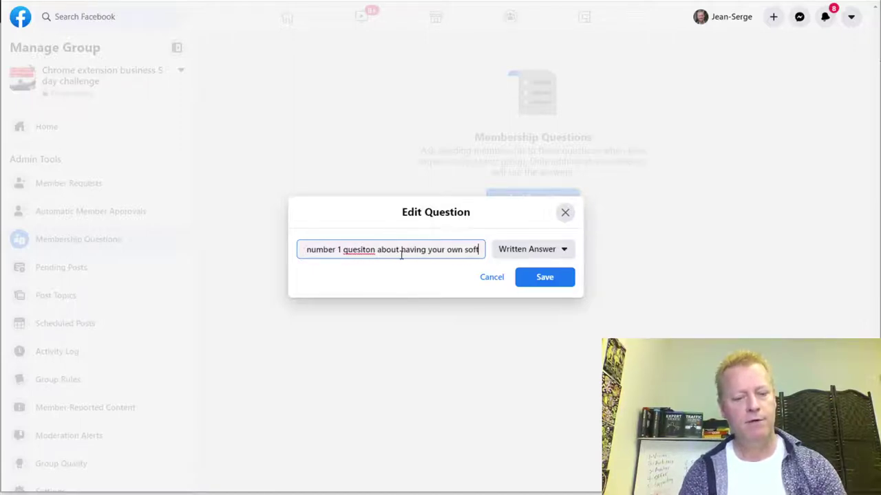
type("ware business")
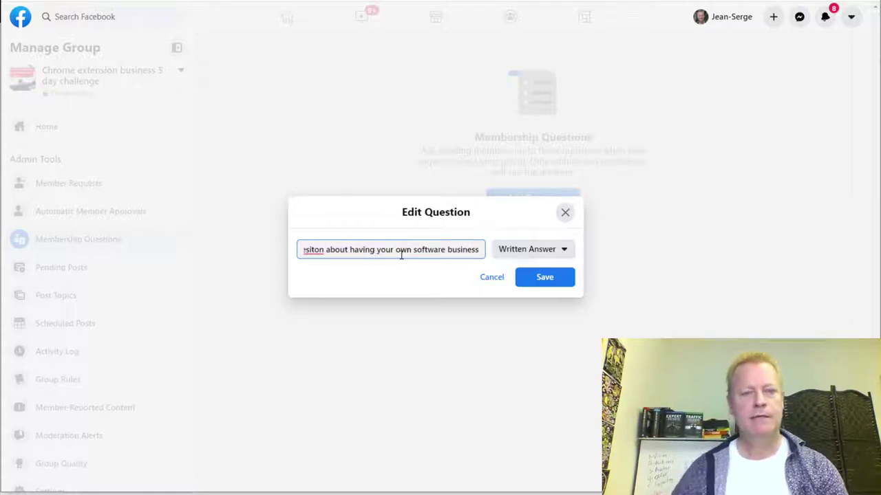
- Correct the wording to 'number 1 fear or struggle', fix the typo, and save the question
double_click(314, 252)
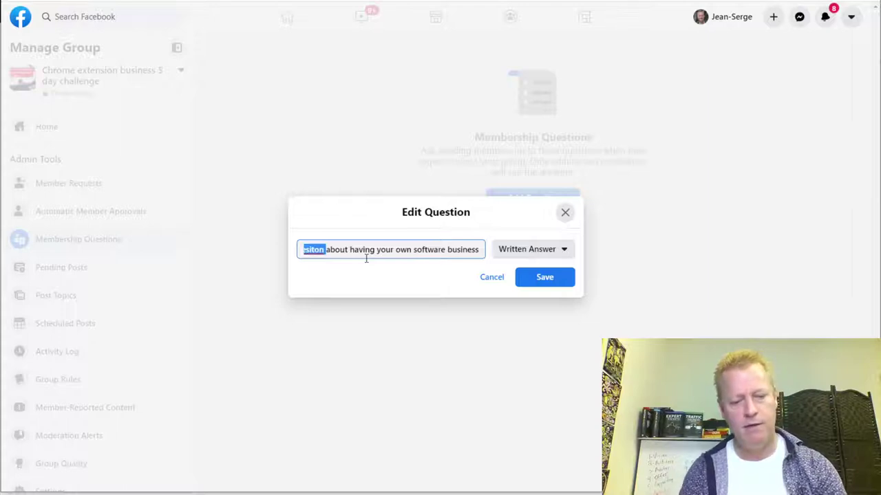
type("number 1 fear or ")
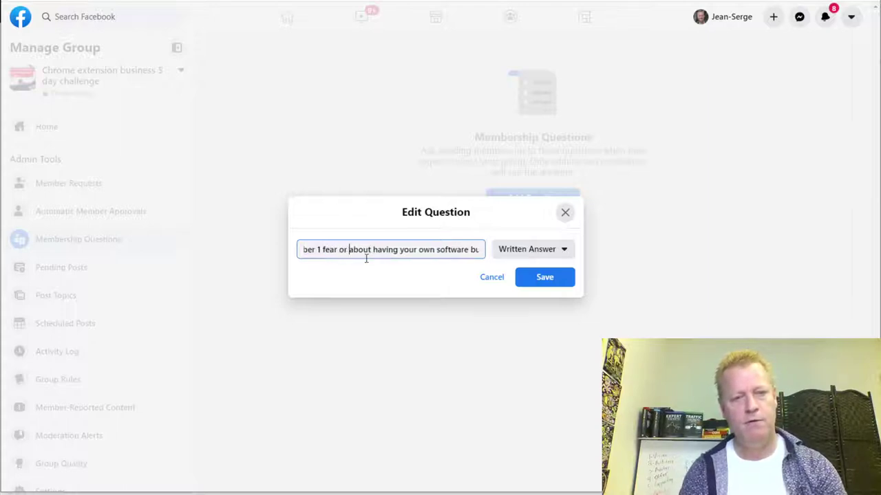
type("struggle")
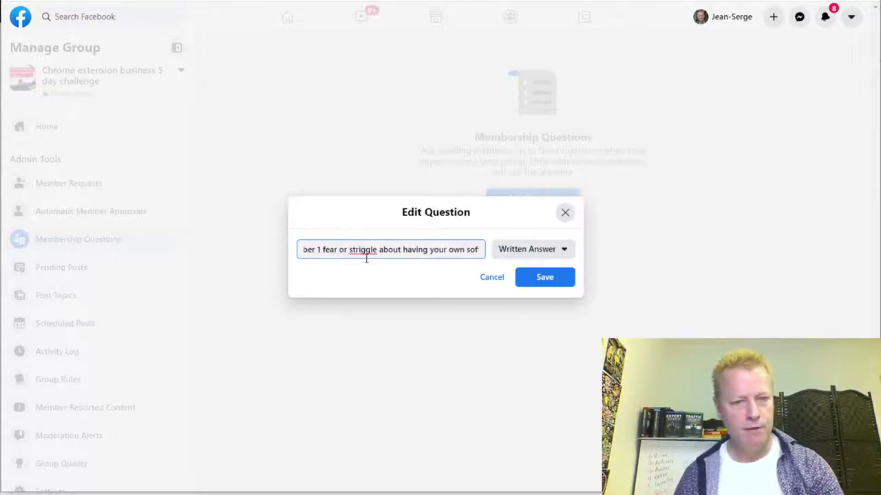
left_click(366, 256)
key("BackSpace")
type("u")
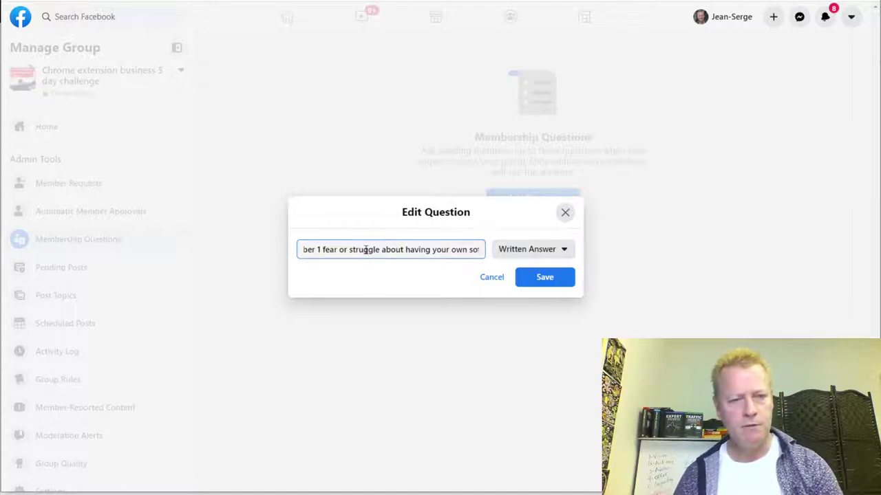
left_click_drag(365, 250, 252, 246)
left_click(350, 251)
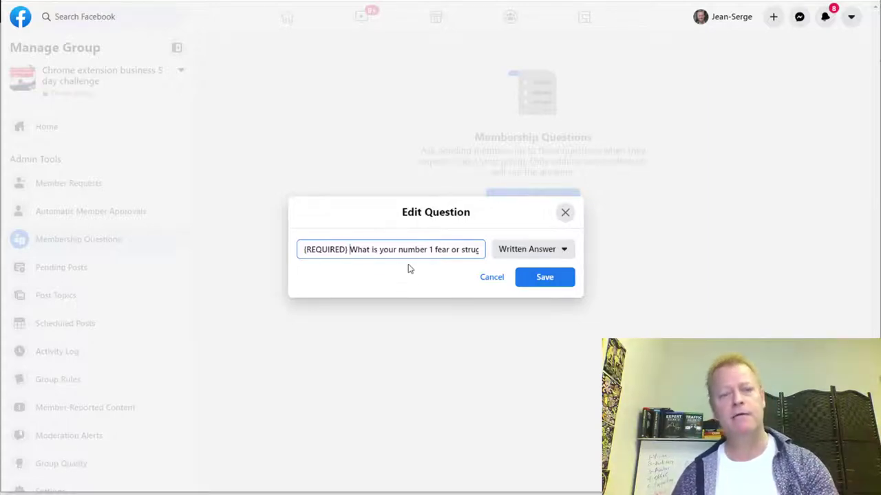
left_click(551, 280)
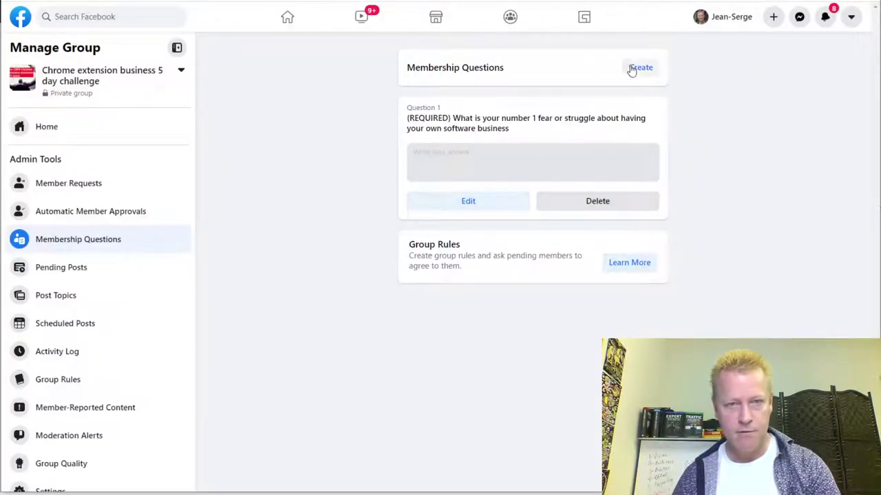
- Start a checkbox question: 'This group is strictly no spam or self-promotion. Do you agree to abide by the rules?'
left_click(657, 69)
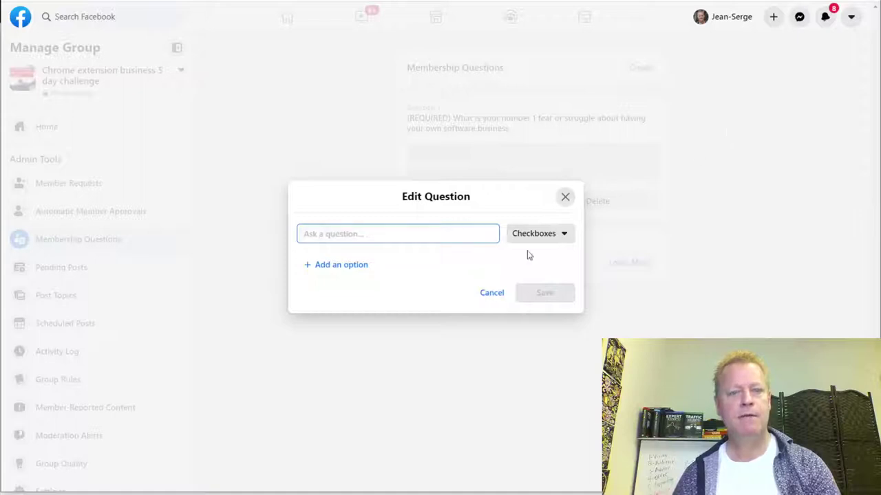
left_click(540, 234)
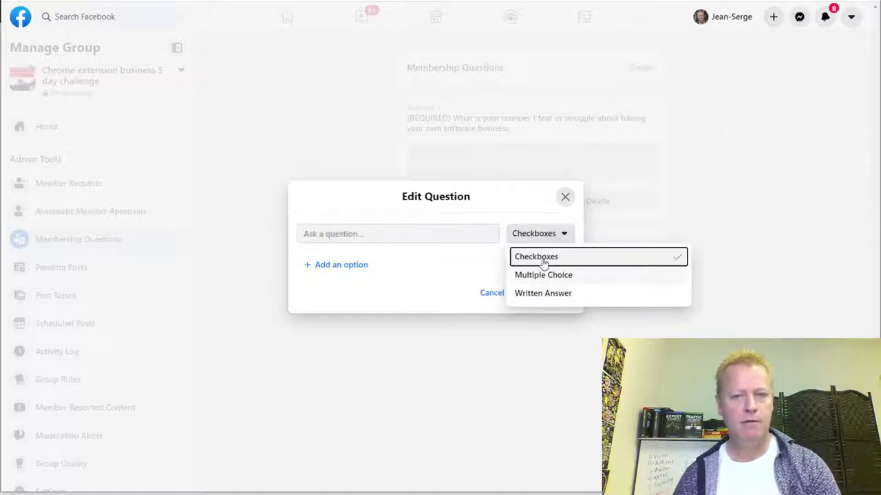
left_click(547, 255)
left_click(396, 233)
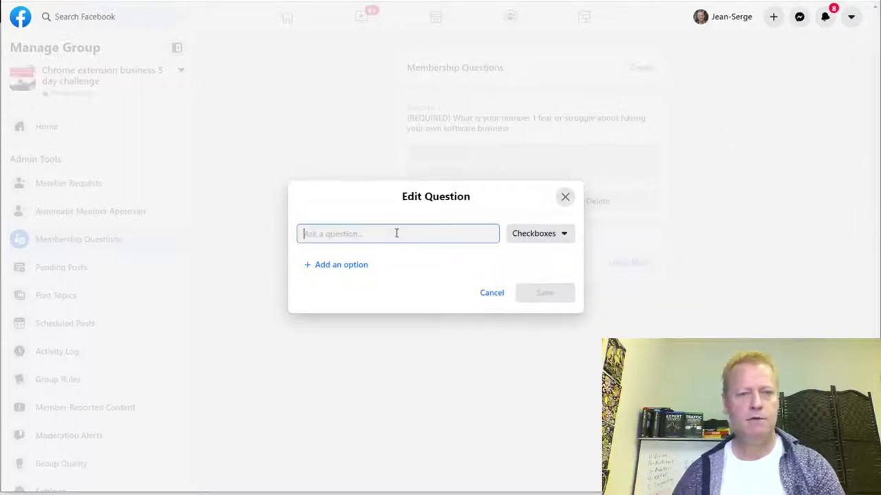
type("Do you agree")
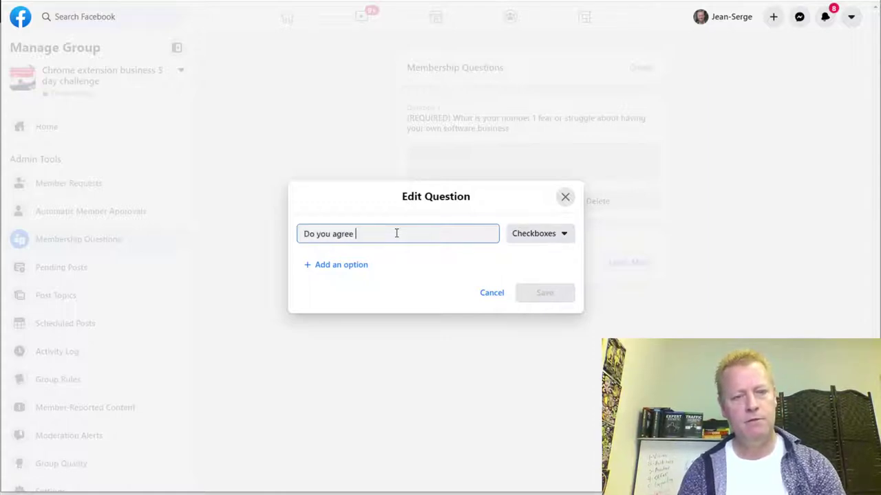
key("BackSpace")
key("BackSpace")
key("BackSpace")
key("BackSpace")
key("BackSpace")
key("BackSpace")
key("BackSpace")
key("BackSpace")
key("BackSpace")
key("BackSpace")
key("BackSpace")
key("BackSpace")
key("BackSpace")
type("This group is s")
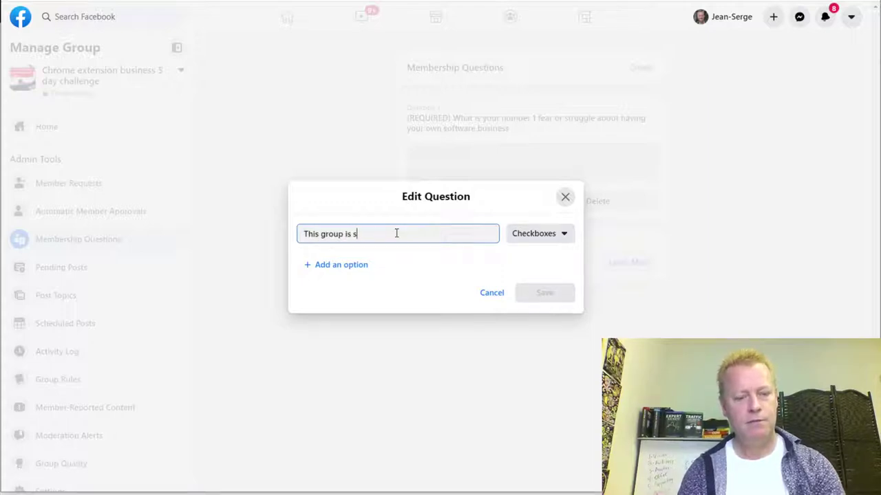
type("trictly no spam or self-promotion")
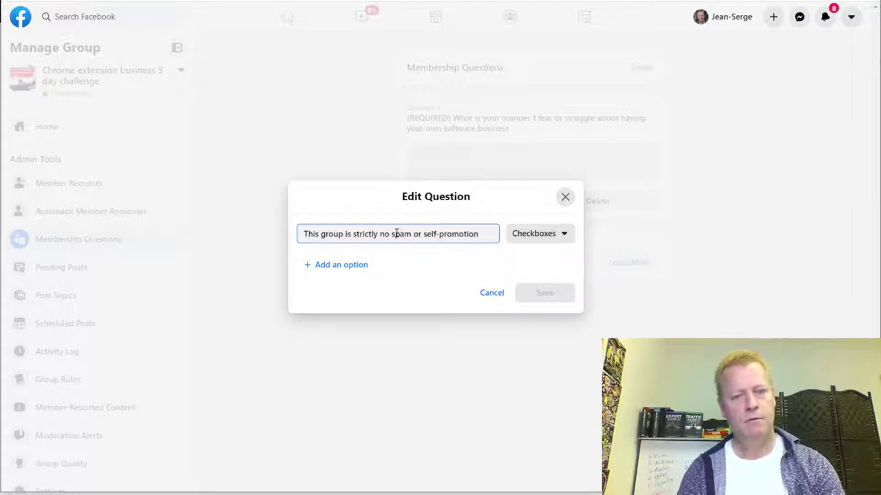
type(". Do yo")
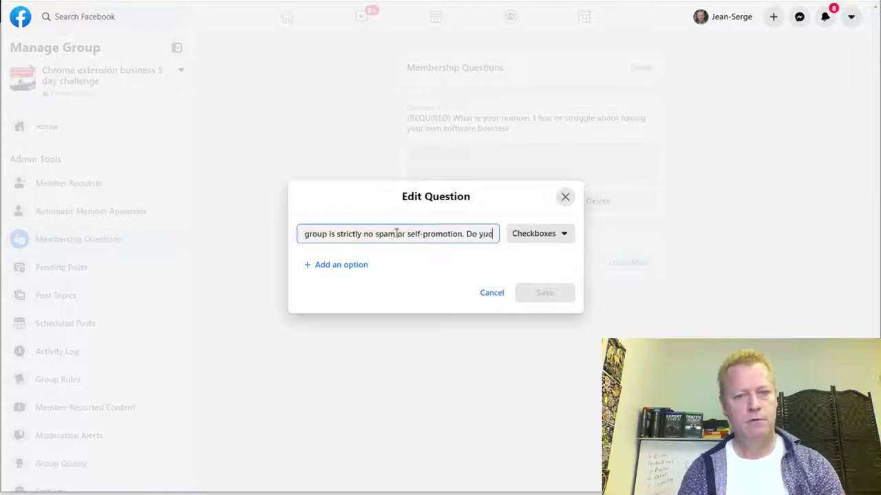
type("u a")
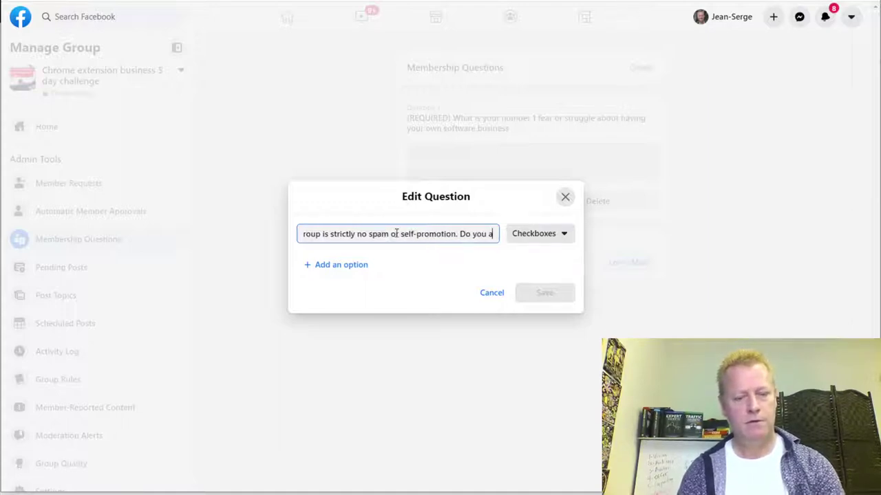
type("gree to ab")
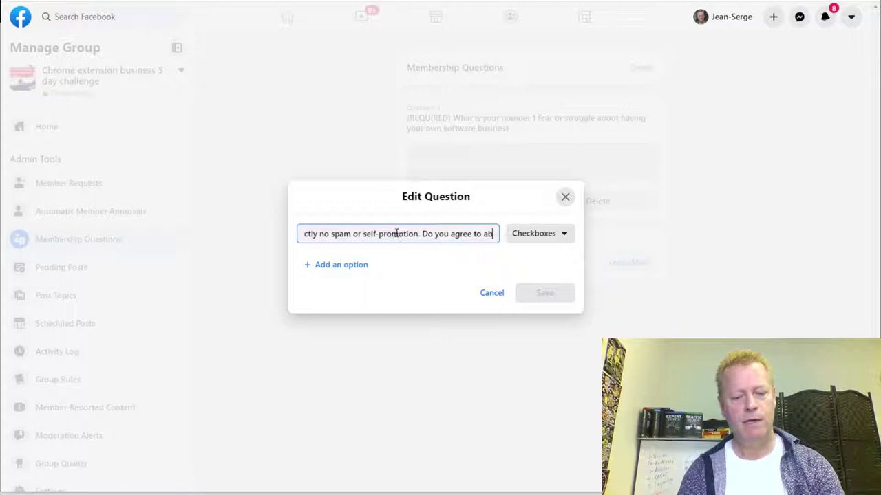
type("ide by the rules?")
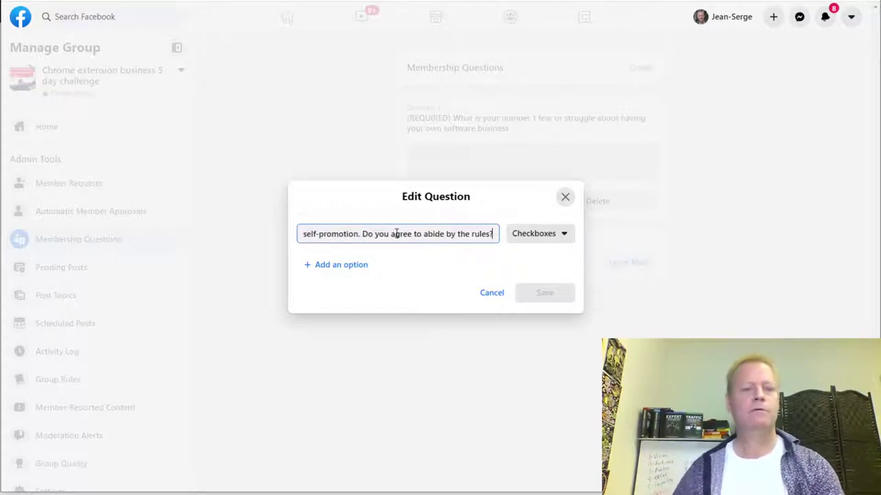
- Add Yes and No answer options and save the rules-agreement question
left_click(359, 267)
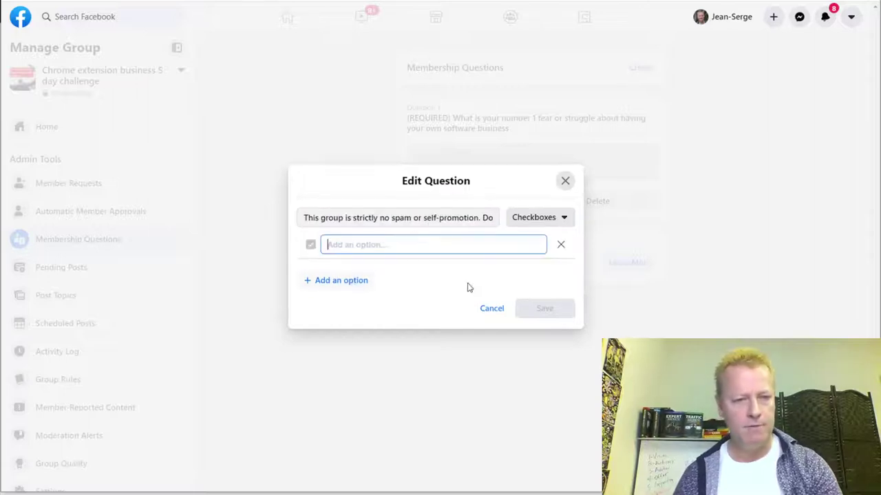
type("Yes")
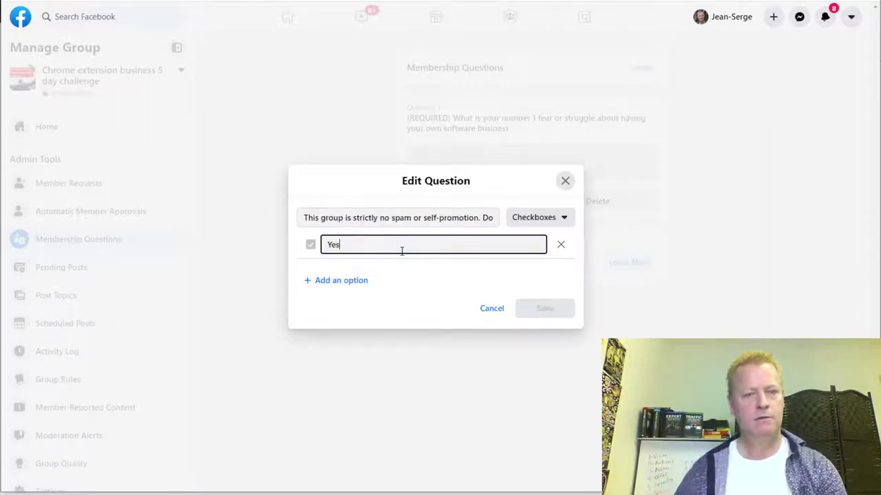
left_click(335, 283)
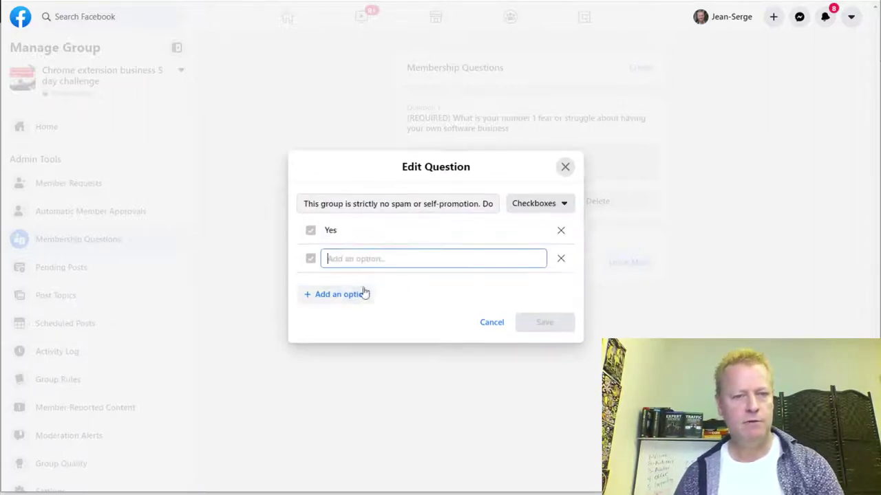
type("No")
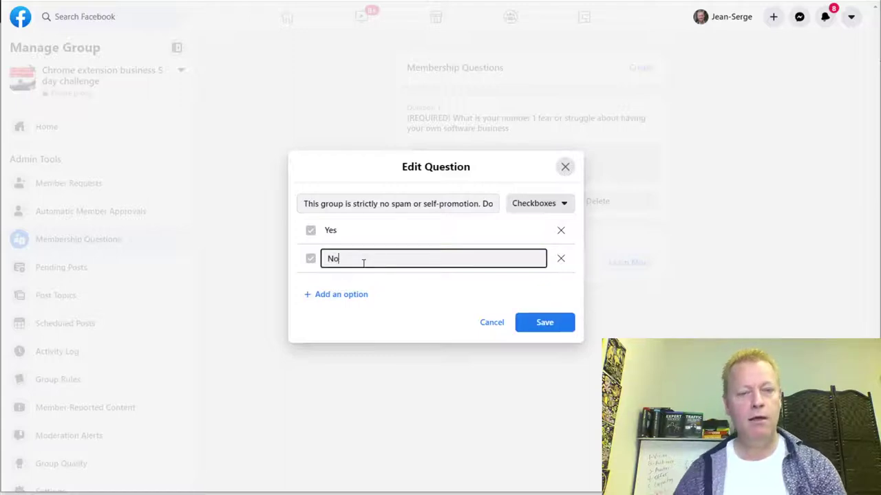
left_click(395, 299)
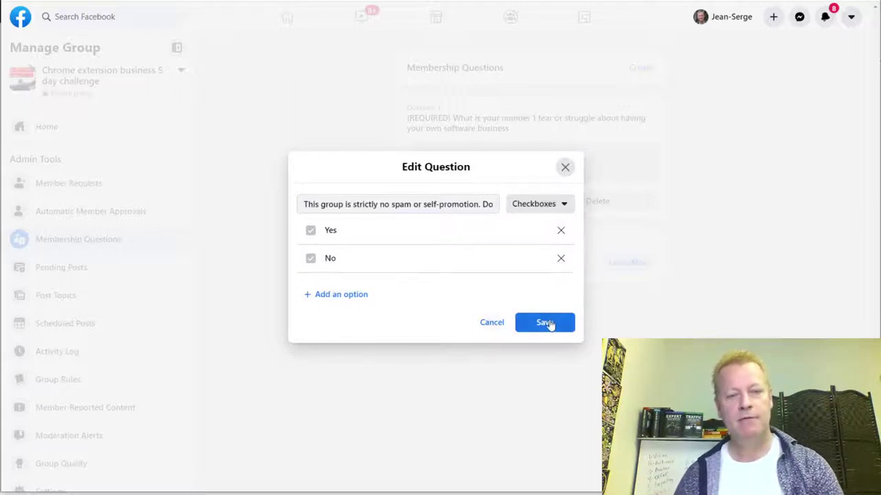
left_click(545, 323)
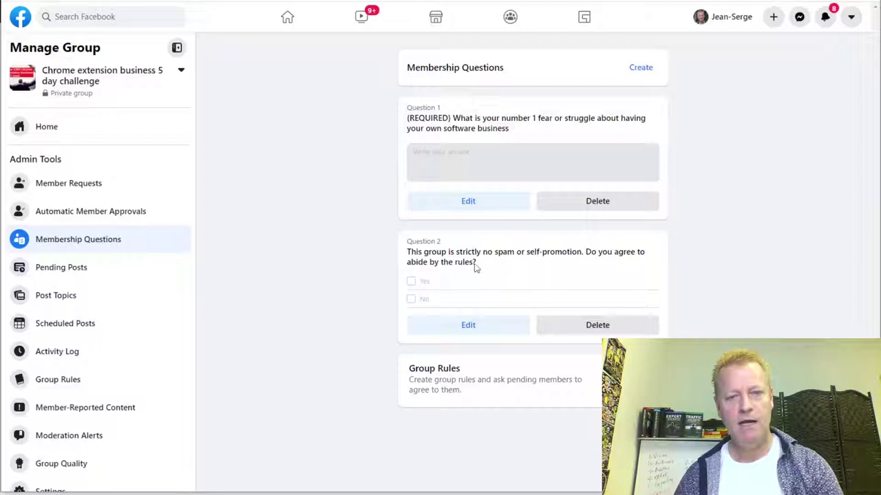
- Write a new question: '[STRICTLY REQUIRED] What is your email?' explaining reminders and software-business offers
left_click(647, 68)
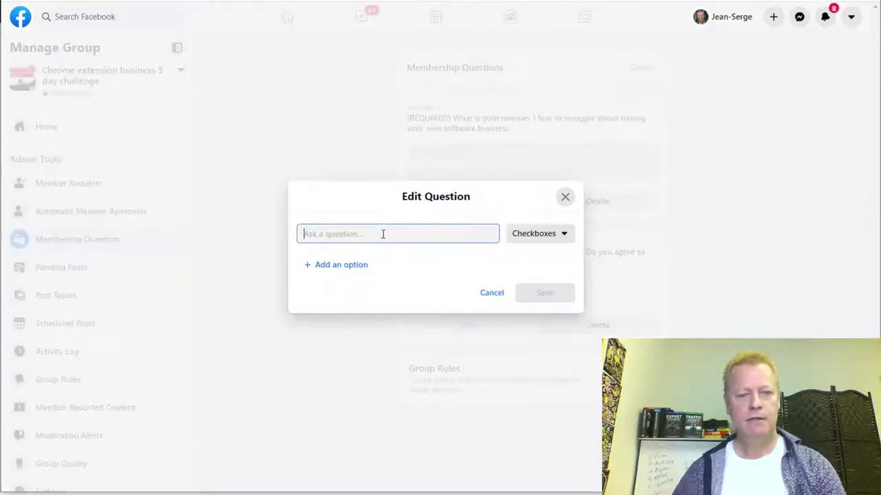
type("[STRINCTLY R")
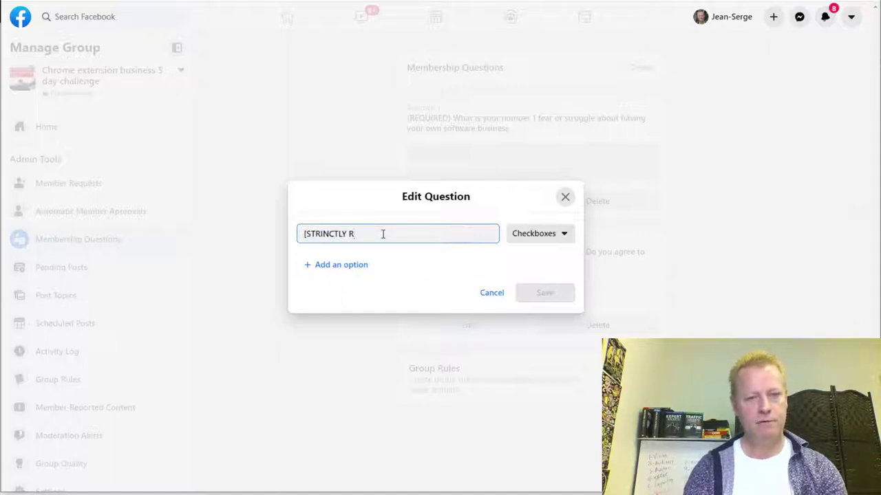
key("BackSpace")
key("BackSpace")
key("BackSpace")
key("BackSpace")
key("BackSpace")
key("BackSpace")
key("BackSpace")
type("CT")
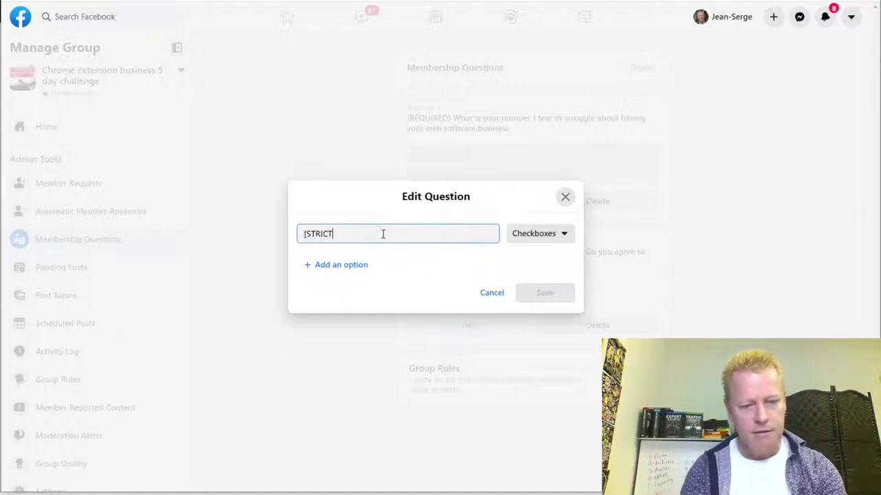
type("LY REQUIRED]")
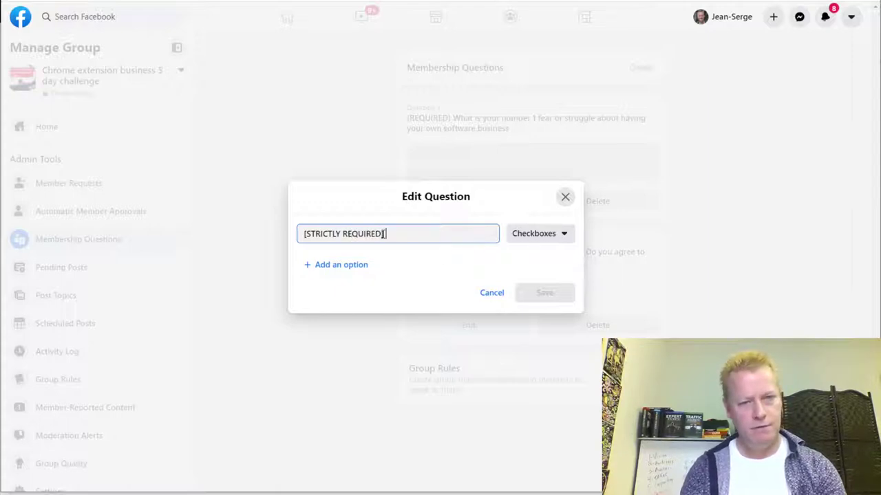
type(" What i")
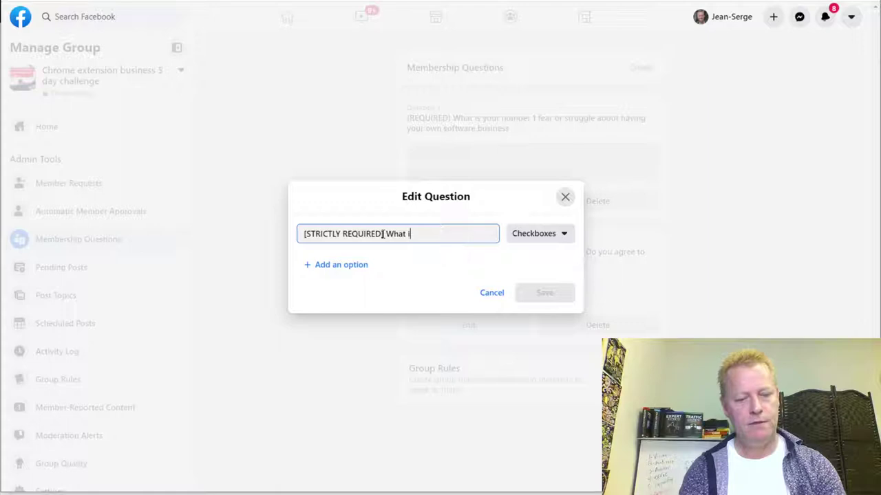
type("s your email? We will use i")
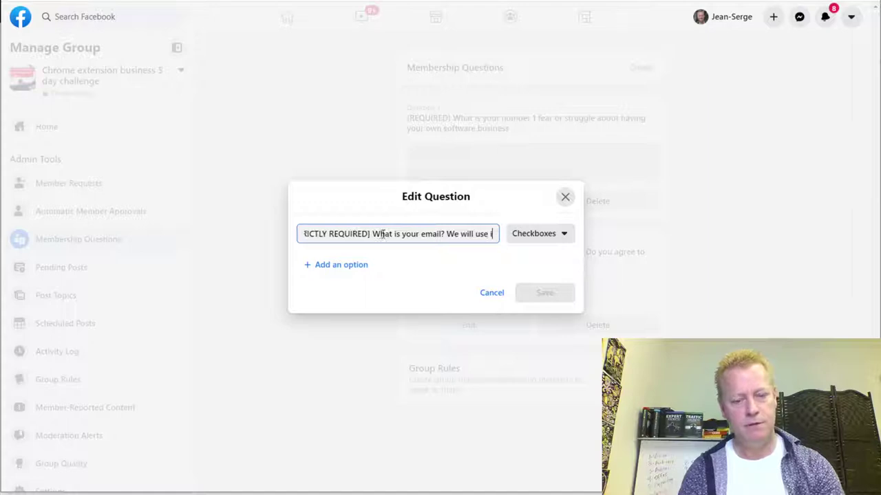
type("t to notif")
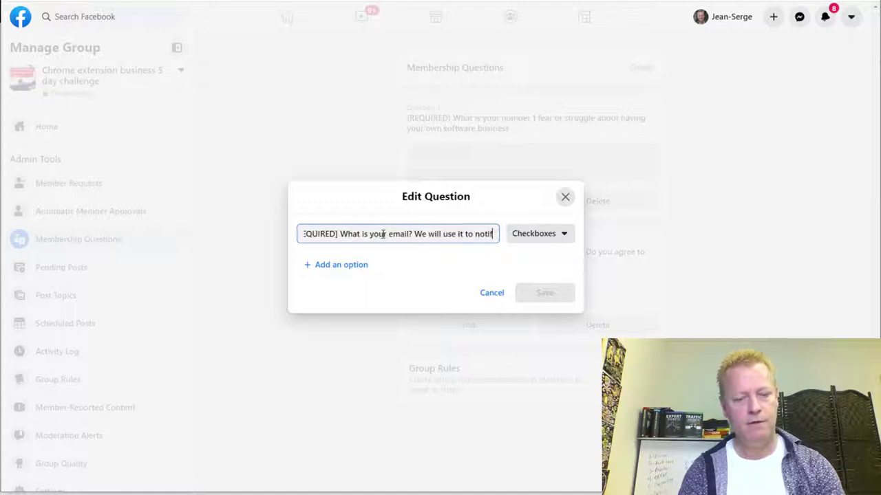
type("y you of")
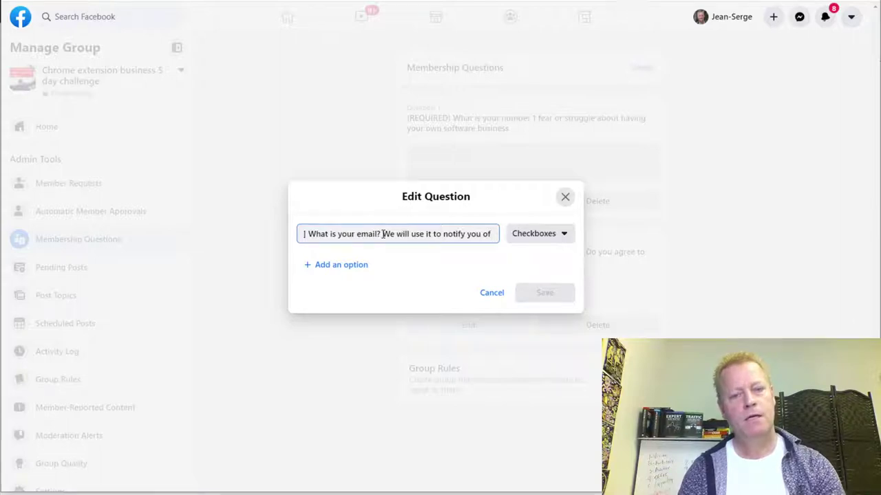
key("BackSpace")
key("BackSpace")
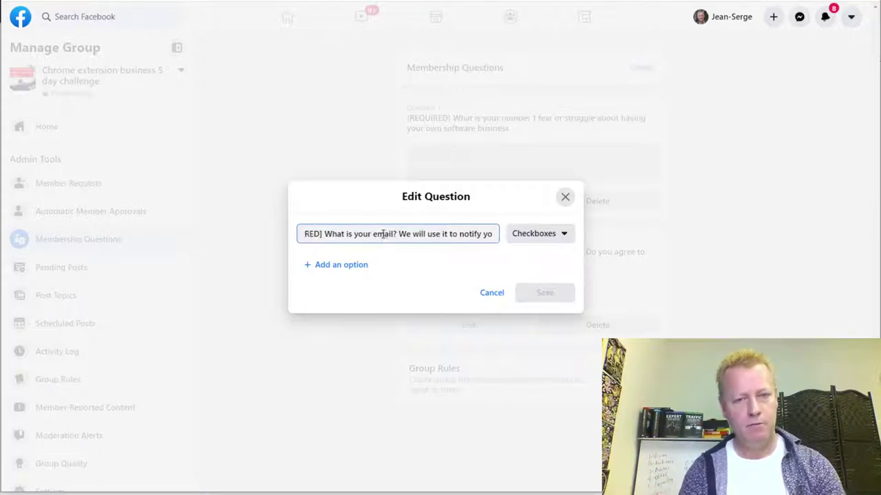
key("BackSpace")
key("BackSpace")
key("BackSpace")
key("BackSpace")
type("end you reminder and")
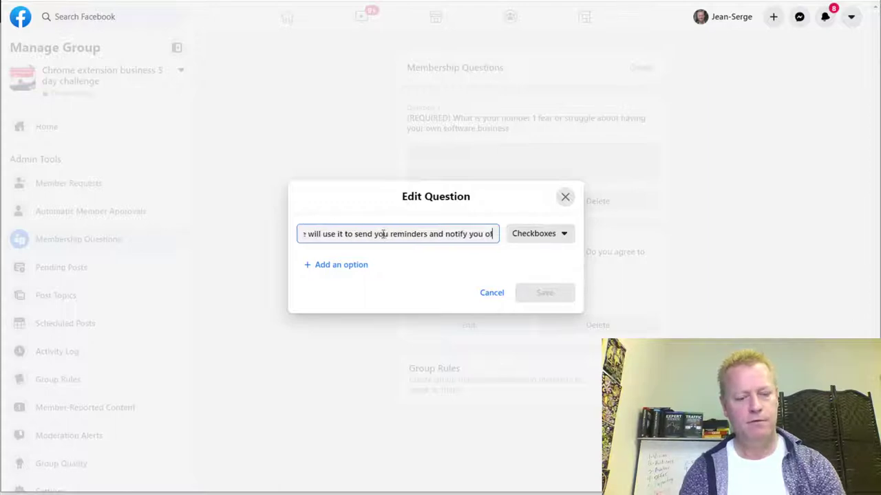
type("ther interesting offers related to this top")
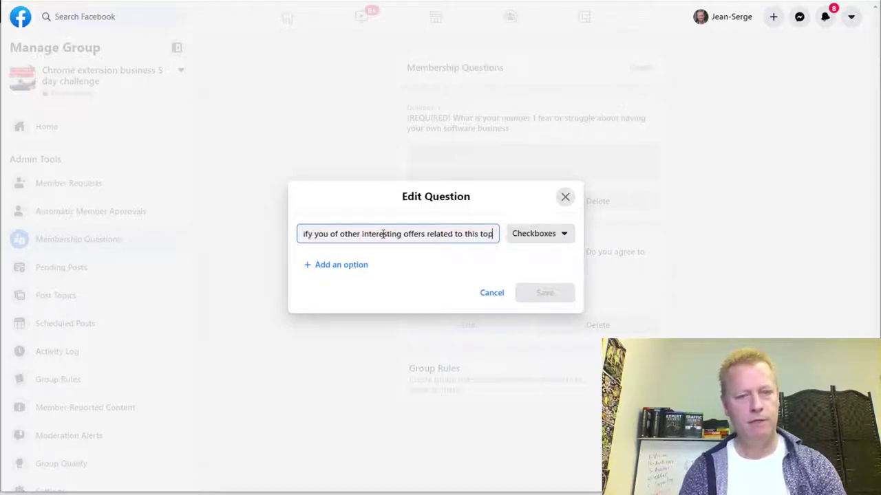
key("BackSpace")
key("BackSpace")
key("BackSpace")
type("building your do")
key("BackSpace")
key("BackSpace")
type("software business.")
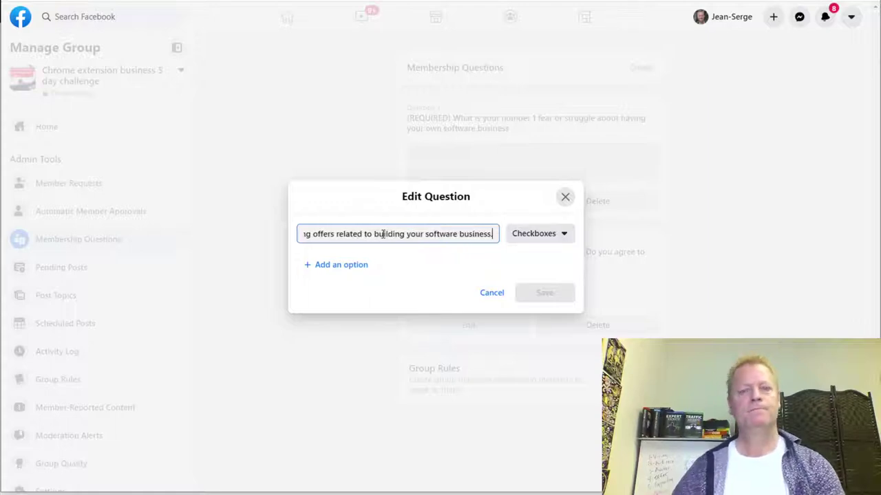
- Set the email question's type to Written Answer and save it
left_click(548, 244)
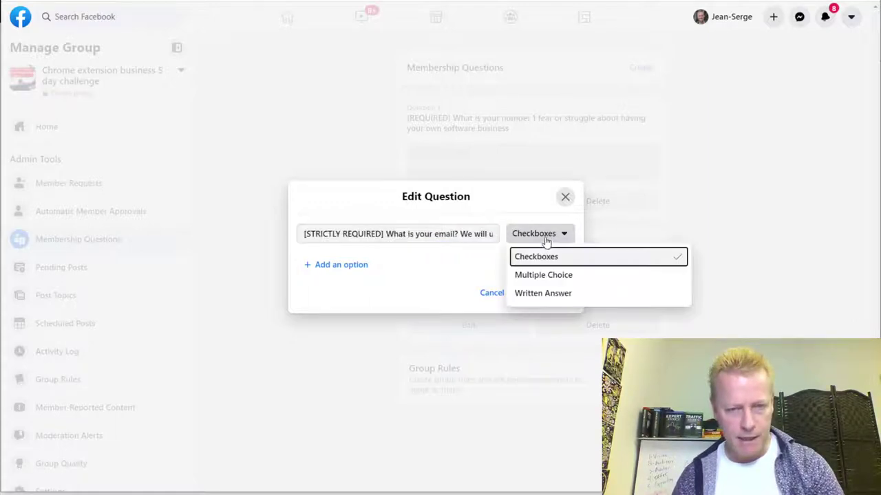
left_click(535, 295)
left_click(544, 278)
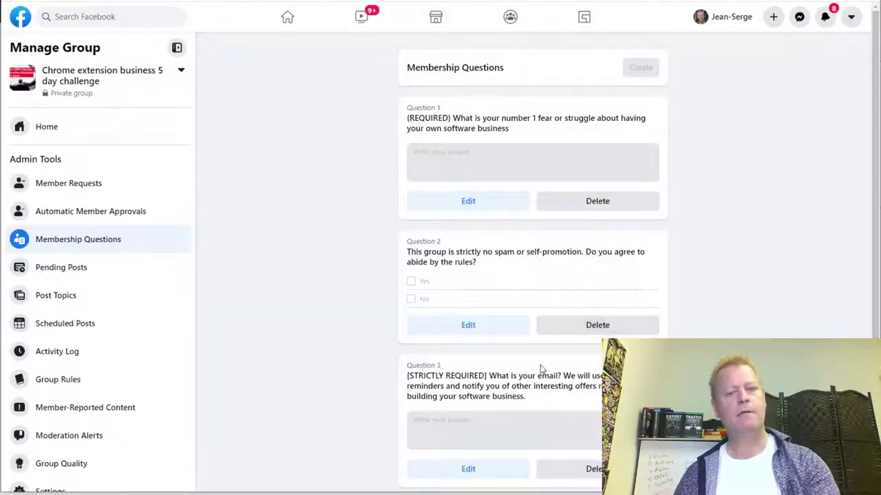
scroll(543, 369, "down", 1)
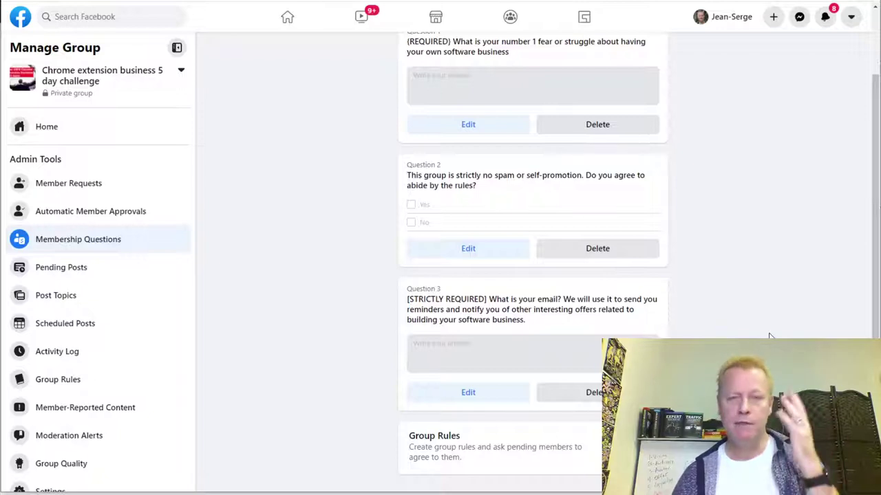
scroll(763, 338, "up", 1)
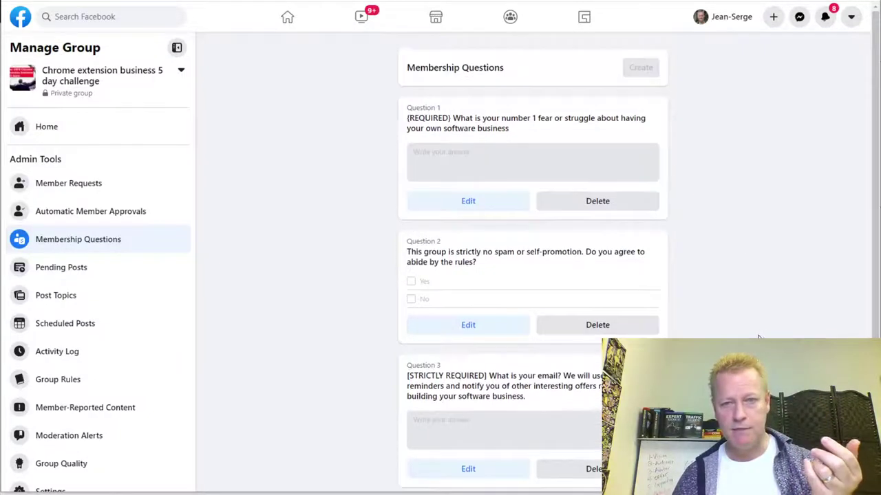
scroll(702, 216, "down", 1)
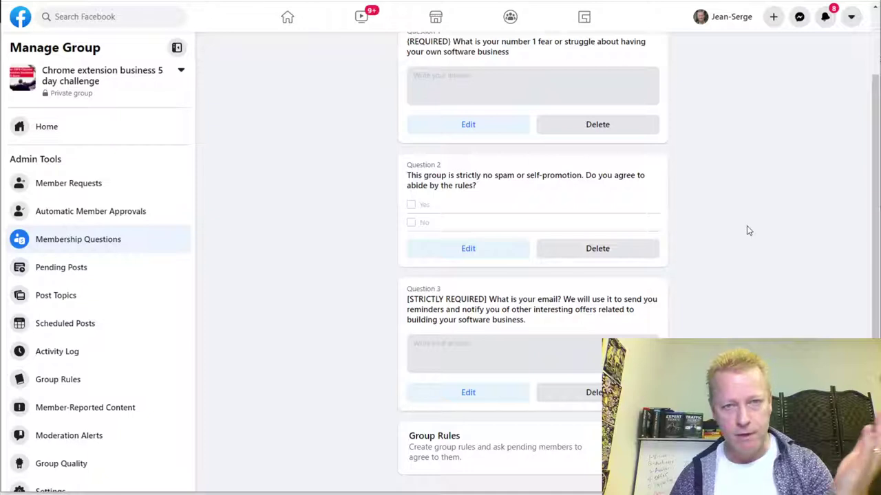
scroll(729, 207, "up", 1)
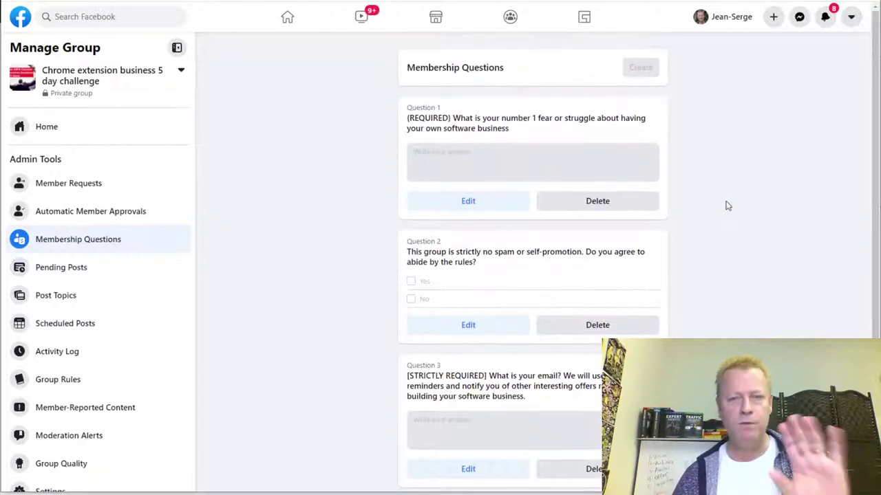
scroll(725, 204, "down", 1)
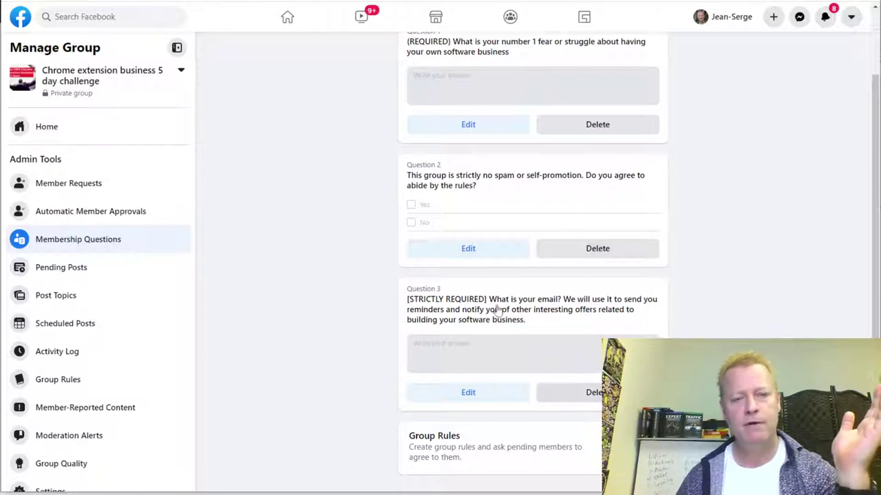
scroll(238, 357, "up", 2)
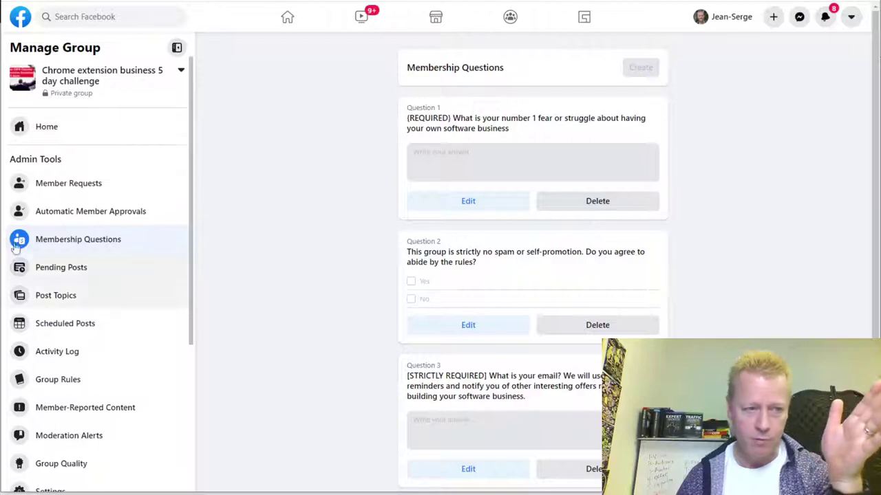
- Open the group's Home page and scroll through its cover photo and discussion feed
left_click(46, 125)
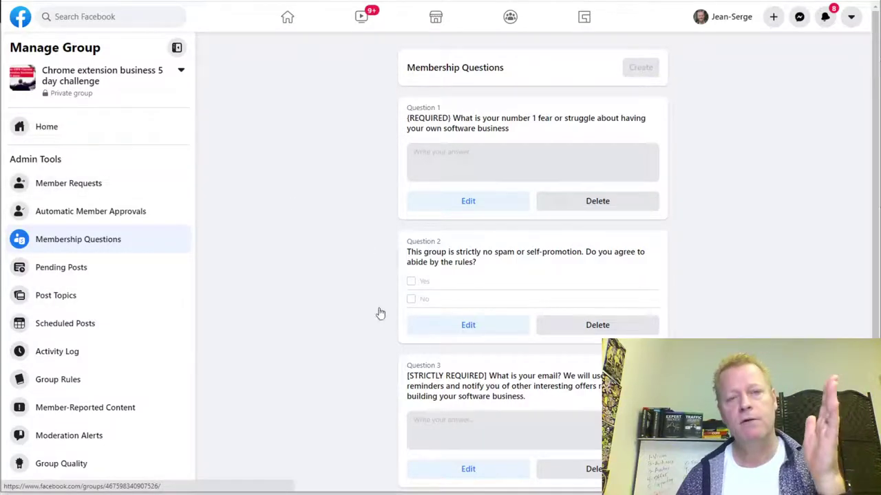
scroll(574, 371, "down", 4)
scroll(574, 372, "up", 5)
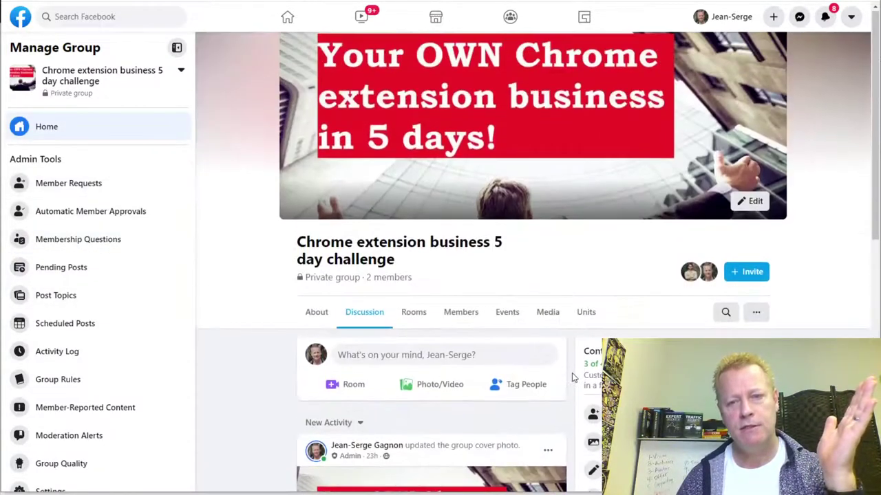
scroll(591, 412, "down", 3)
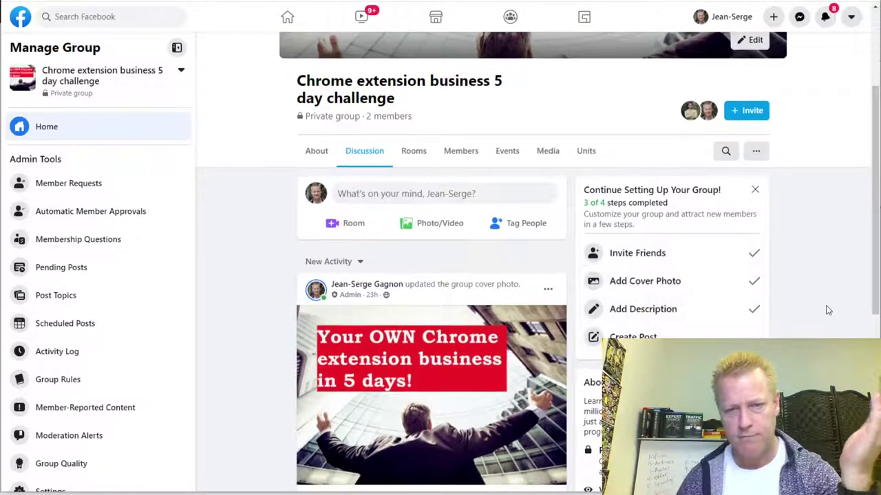
scroll(590, 309, "up", 3)
scroll(590, 310, "down", 4)
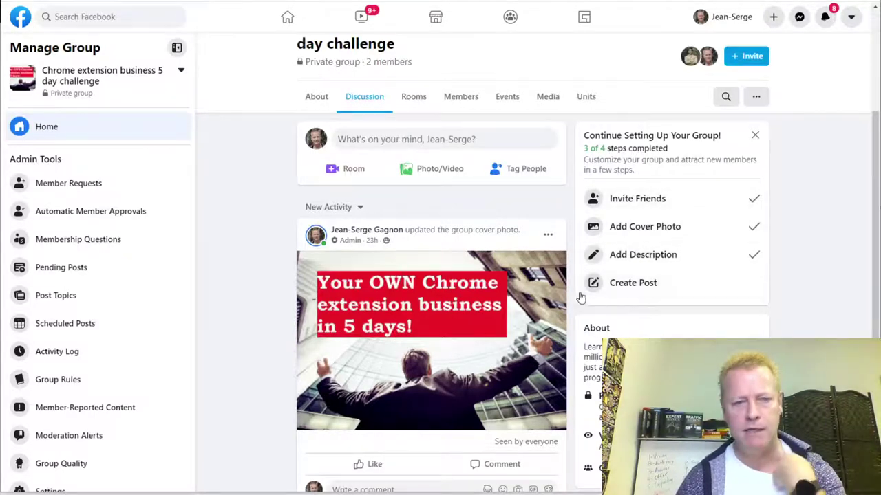
scroll(585, 303, "up", 3)
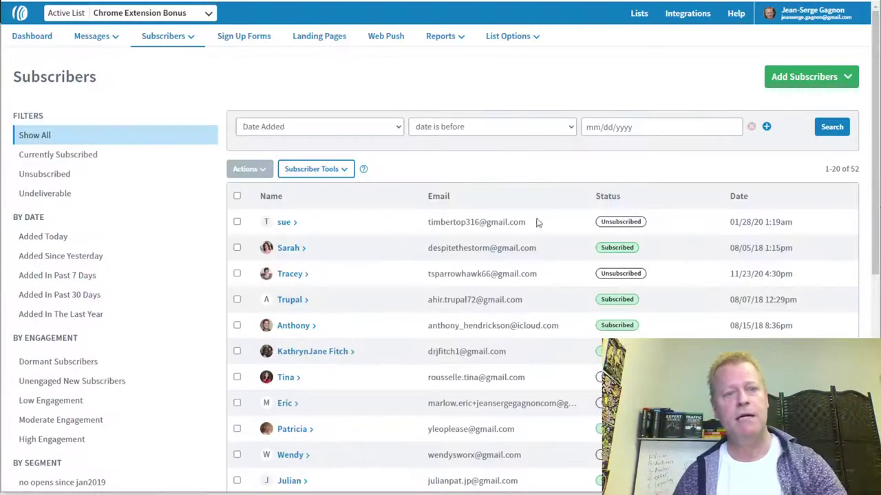
scroll(356, 287, "down", 2)
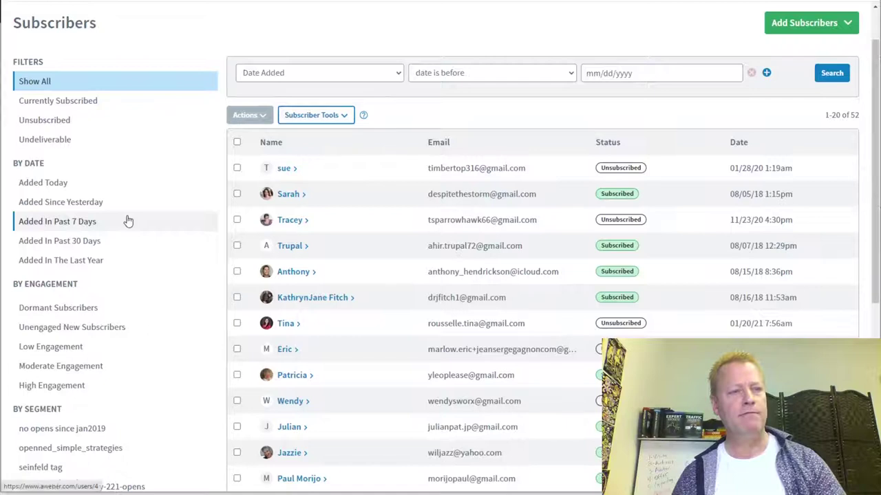
- Create a new list from the Lists overview and advance past the Set Up Your List details
scroll(126, 220, "up", 2)
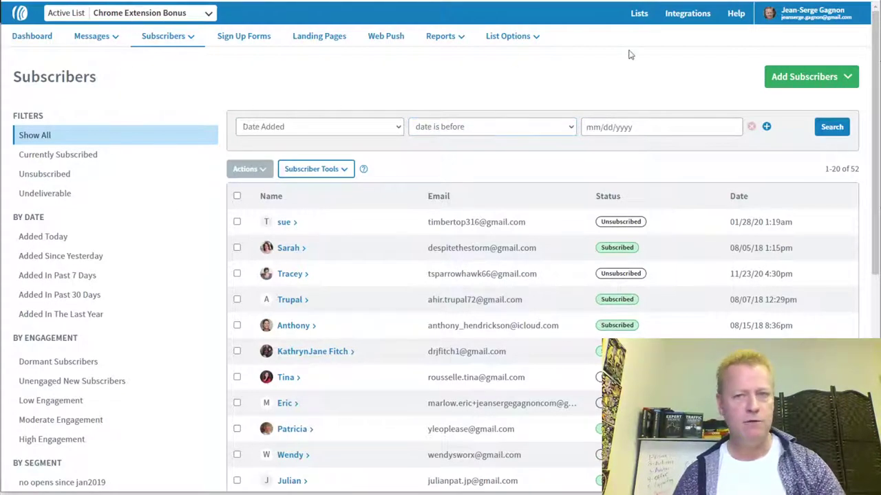
left_click(639, 13)
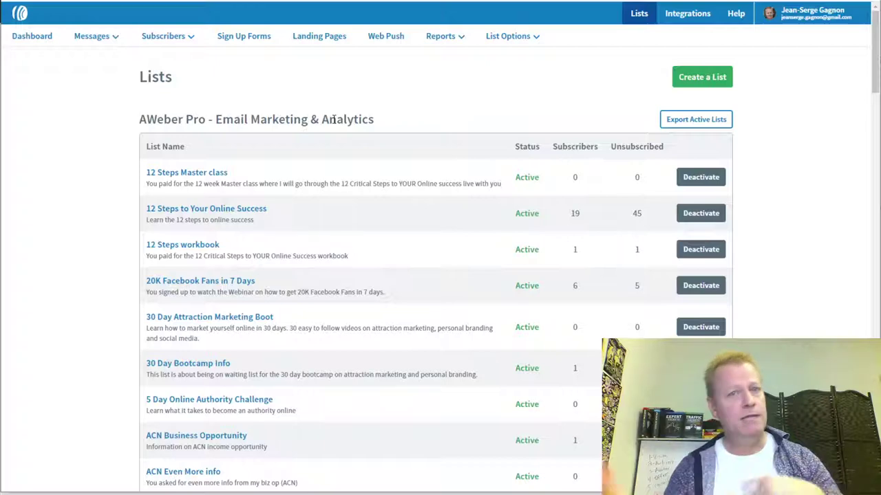
left_click(701, 76)
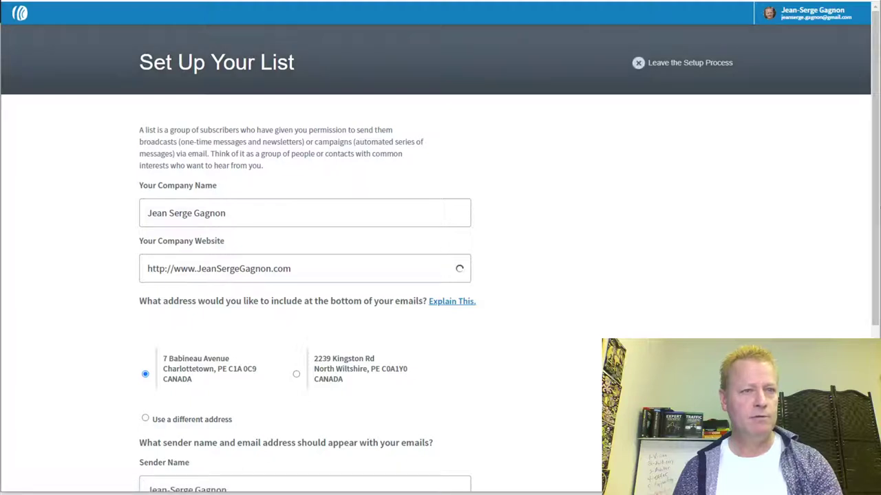
key("ctrl+Tab")
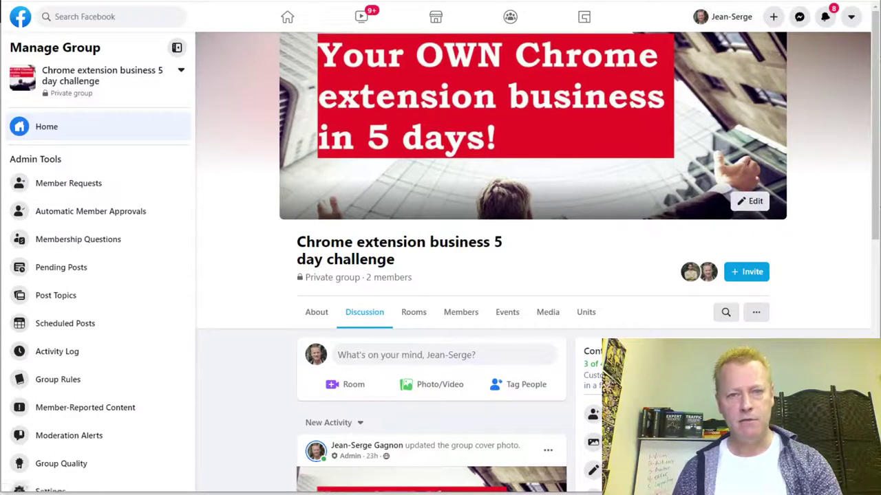
key("ctrl+Tab")
scroll(328, 387, "down", 4)
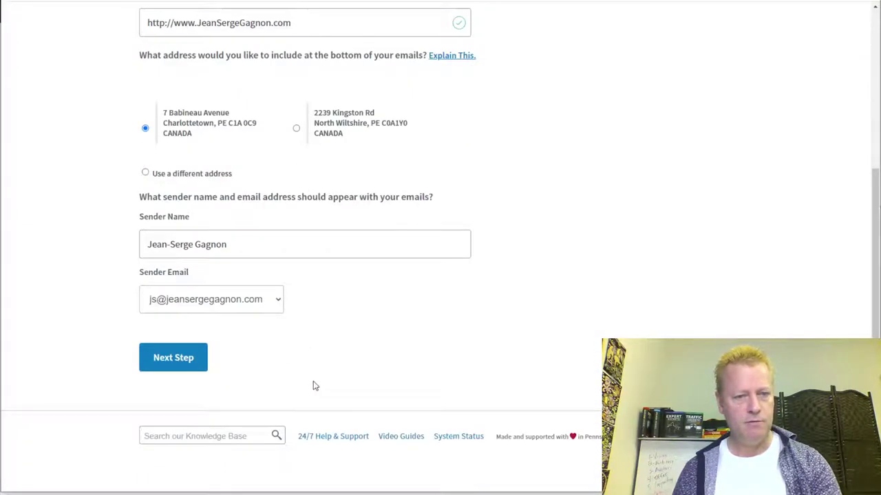
left_click(174, 366)
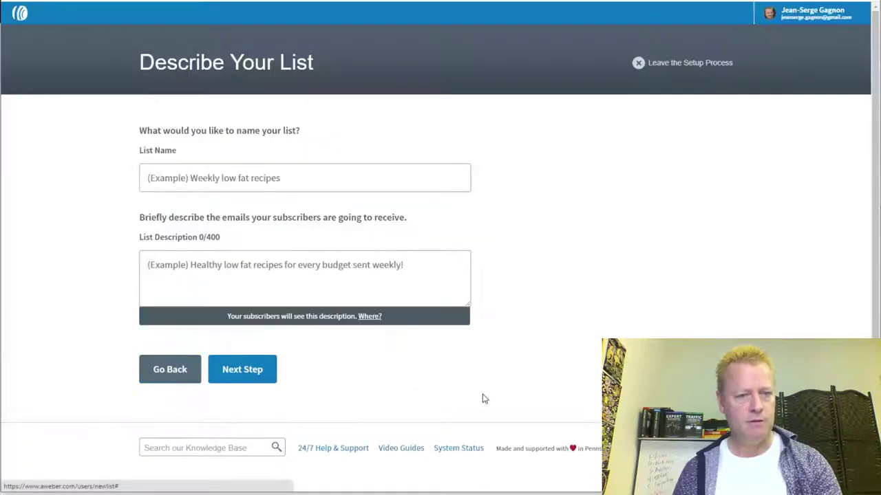
- Name the list 'Chrome Extension business 5 day', describe it as a 5-day Chrome Extension business guide, and continue
left_click(259, 177)
type("Ch")
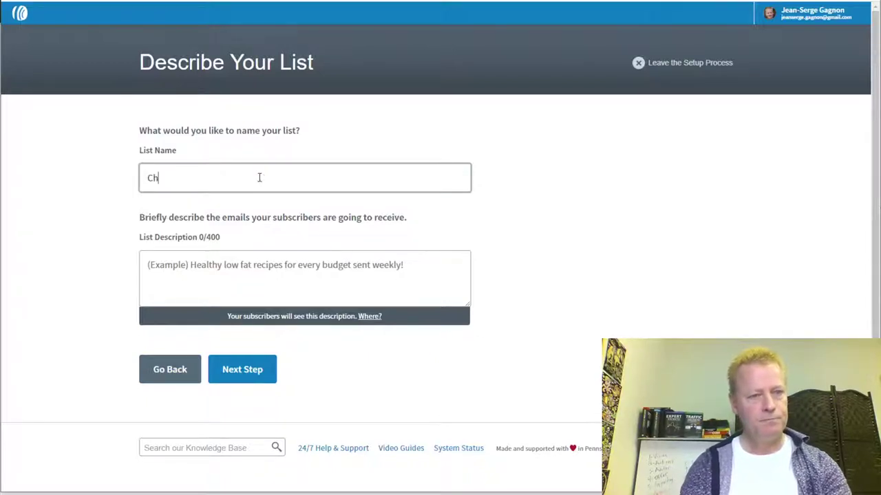
type("rome Extension busin")
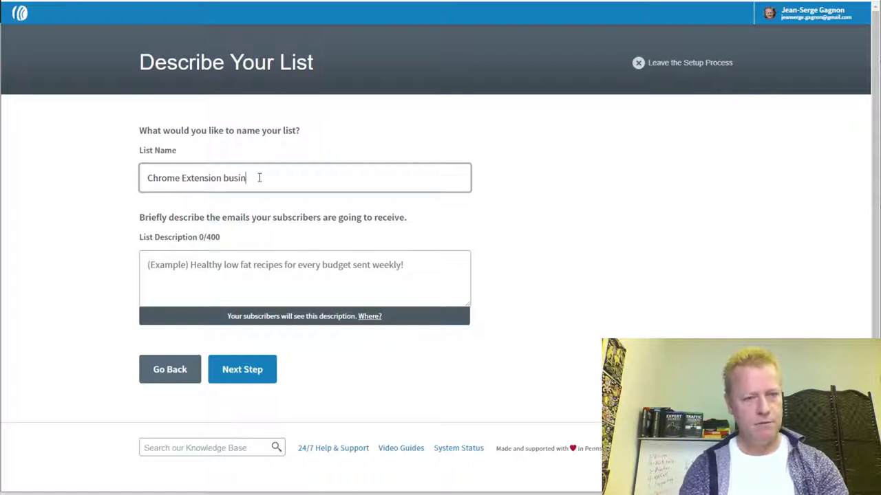
type("ess5 day")
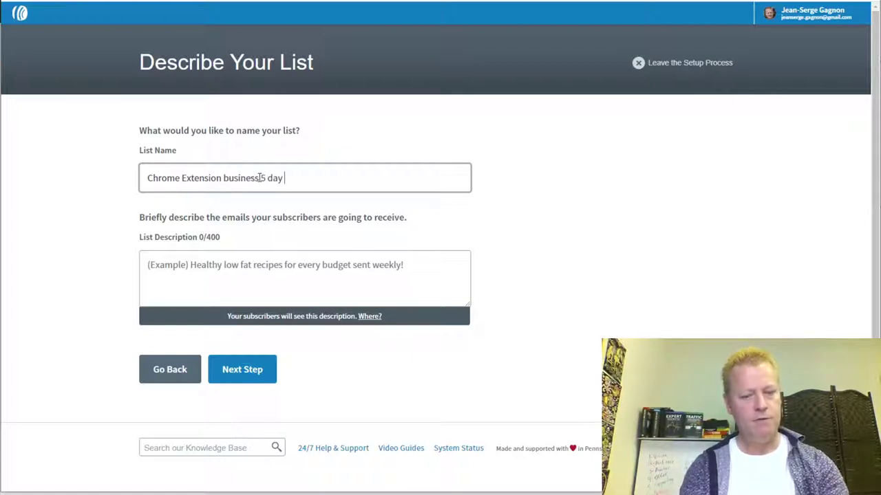
left_click(260, 178)
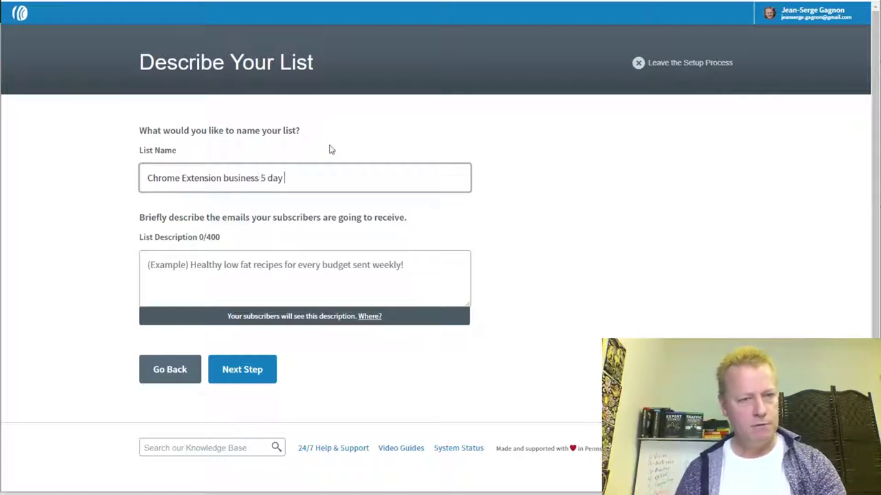
left_click(569, 262)
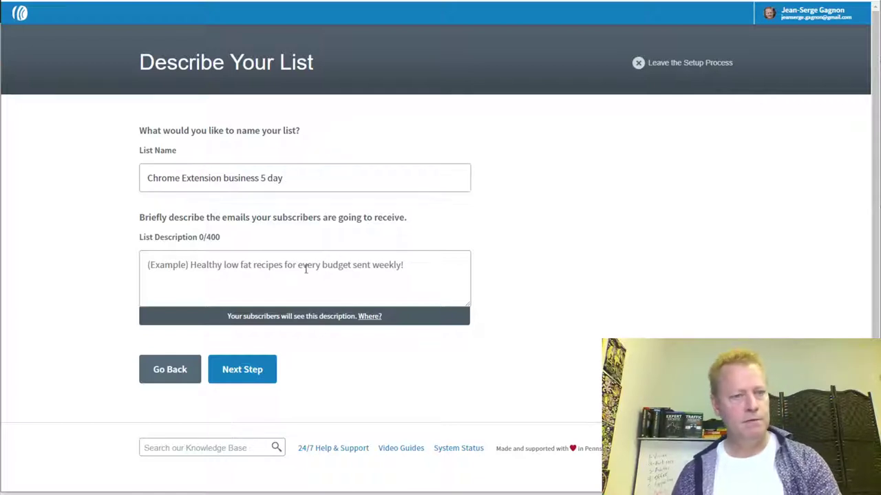
left_click(185, 267)
type("This list is about how to st")
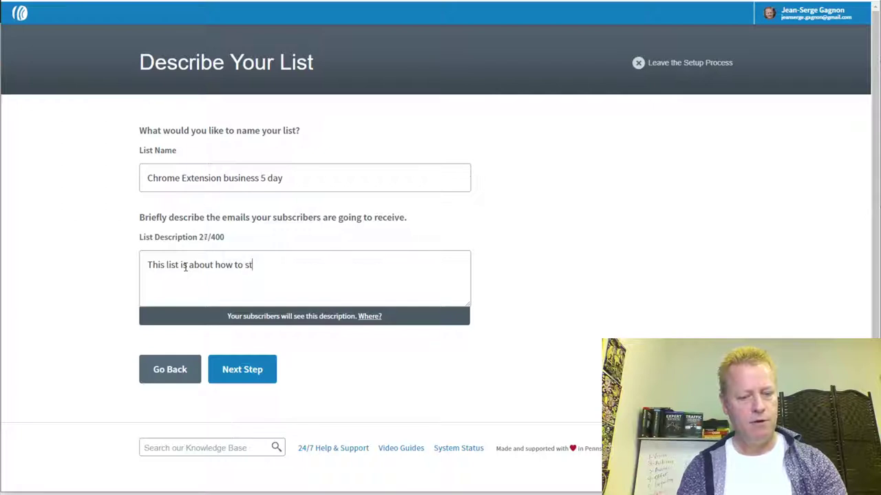
type("art your own ")
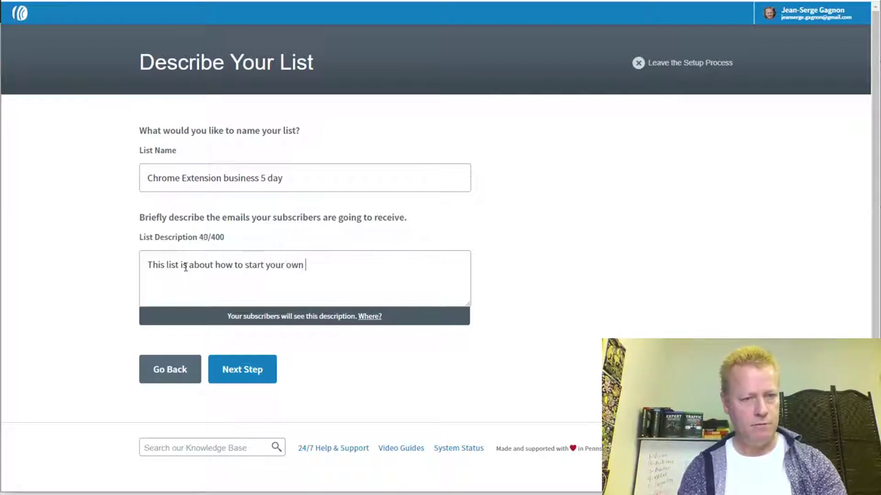
type("successf")
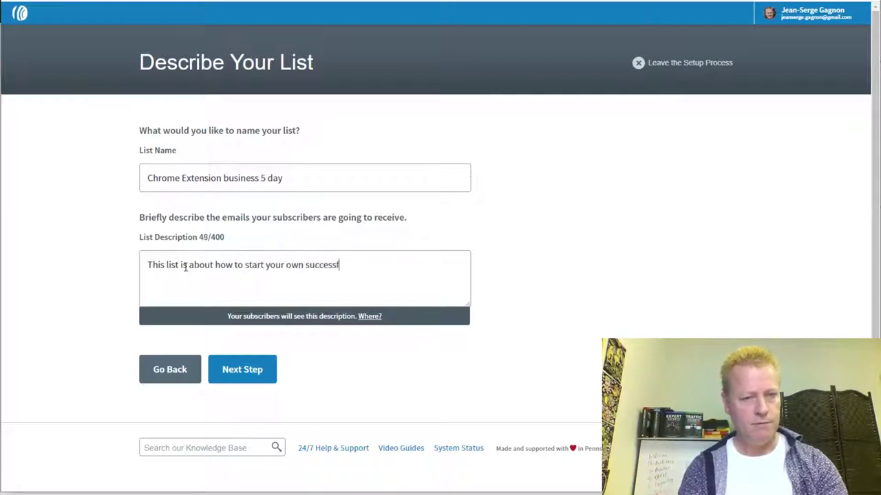
type("ul Ch")
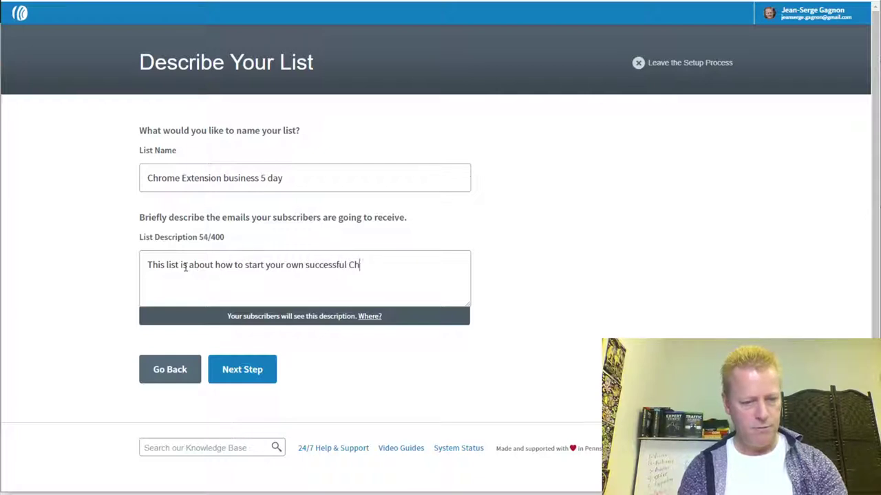
type("rome Extension busi")
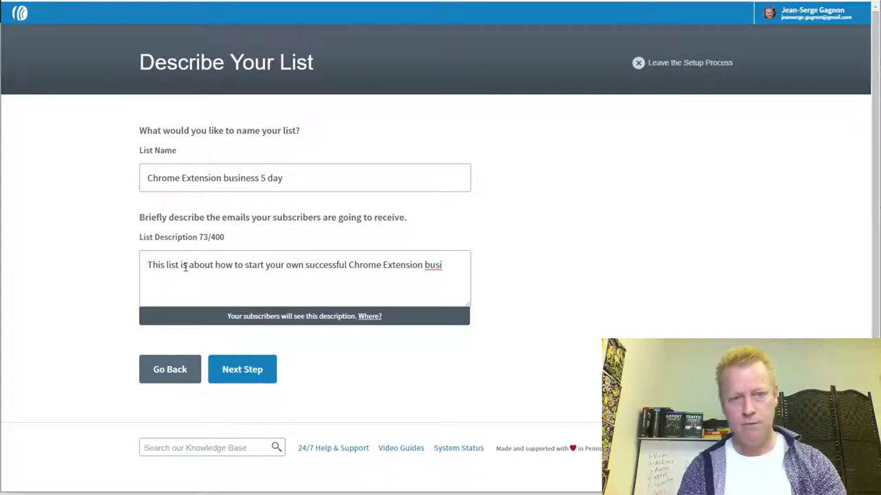
type("ness in 5 da")
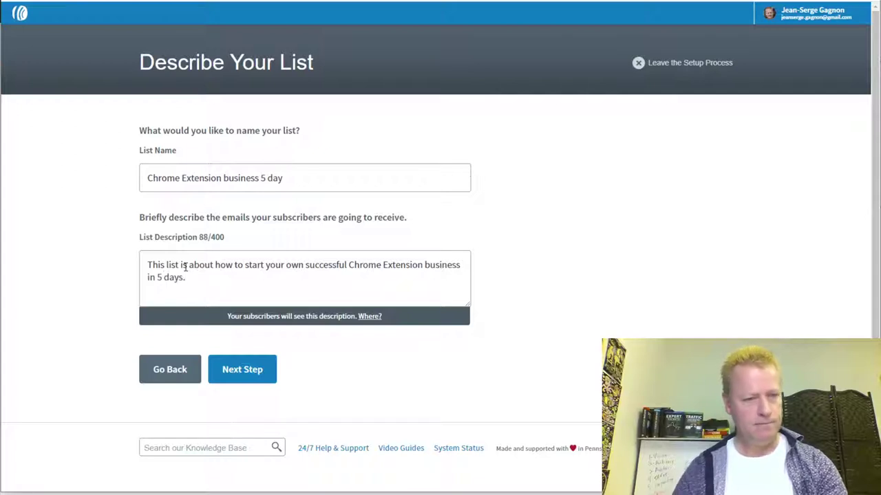
type("ys as w")
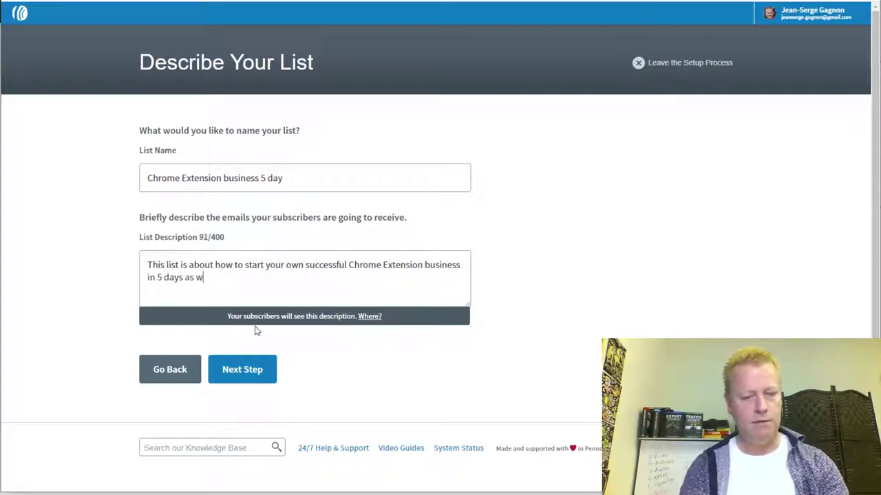
type("ell as ")
type("t")
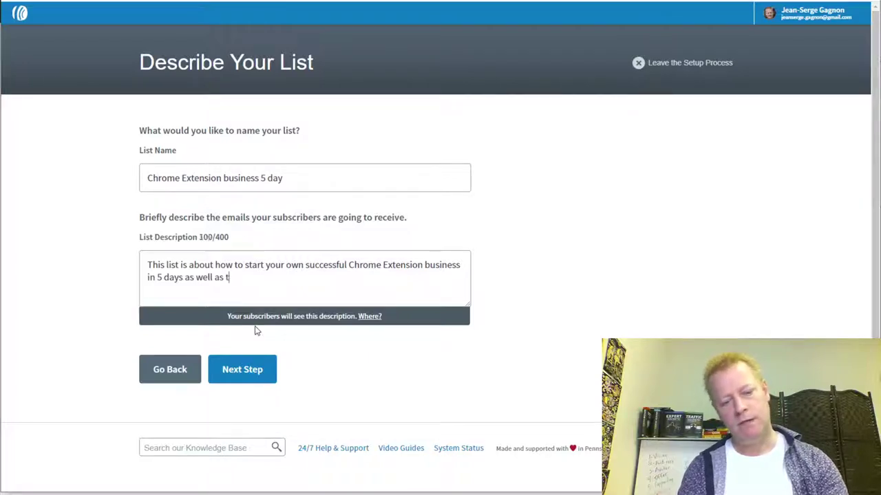
type("he next steps.")
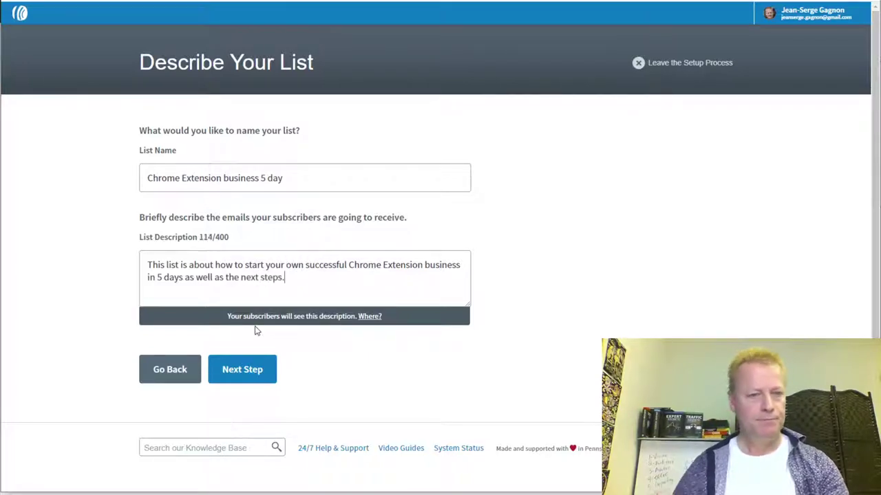
left_click(254, 364)
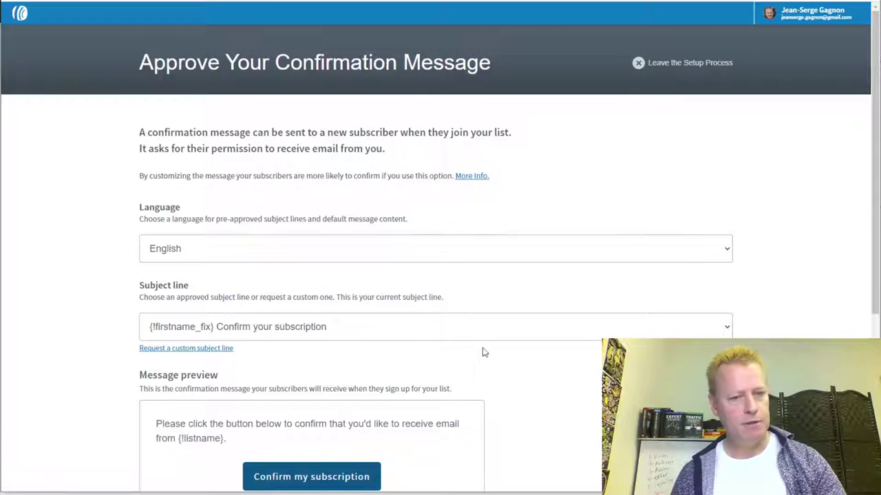
- Approve the confirmation message to create the list, then view Messages > Drafts and Campaigns
scroll(482, 351, "down", 4)
left_click(335, 370)
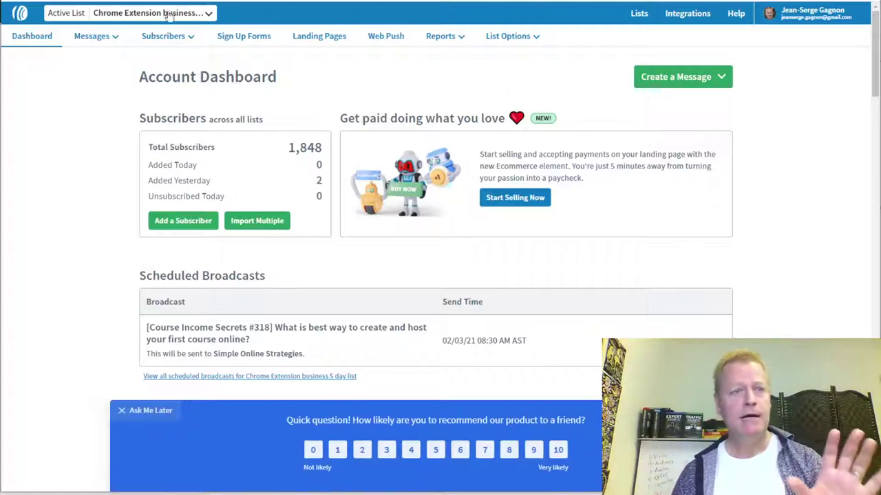
left_click(116, 37)
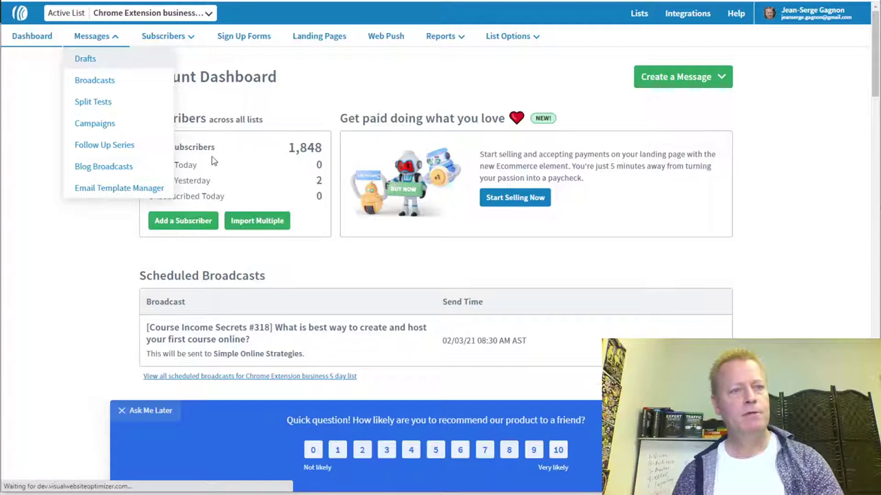
left_click(92, 65)
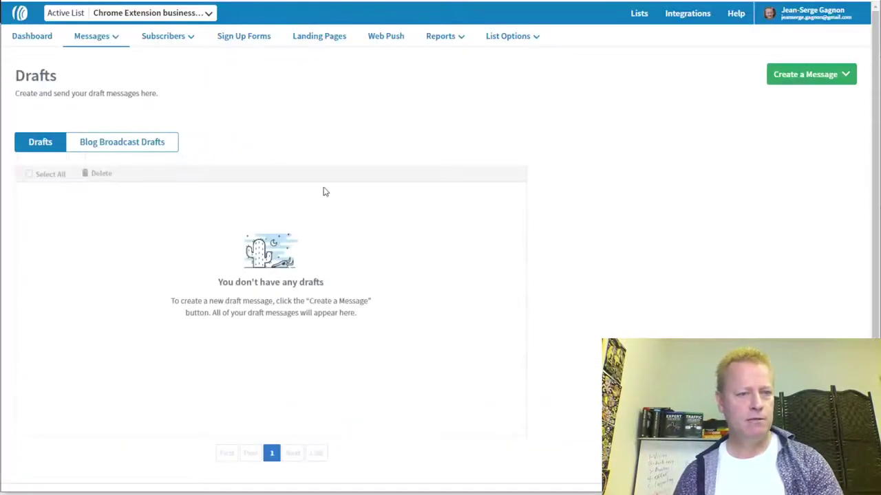
mouse_move(96, 36)
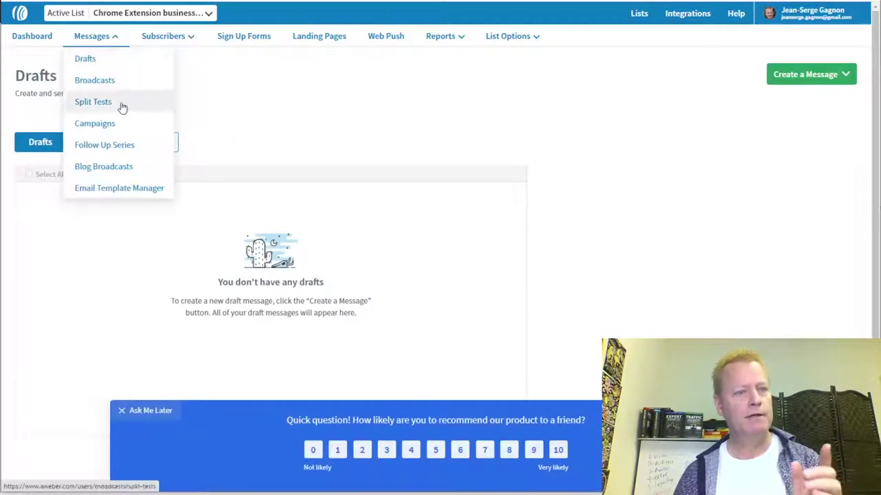
left_click(101, 128)
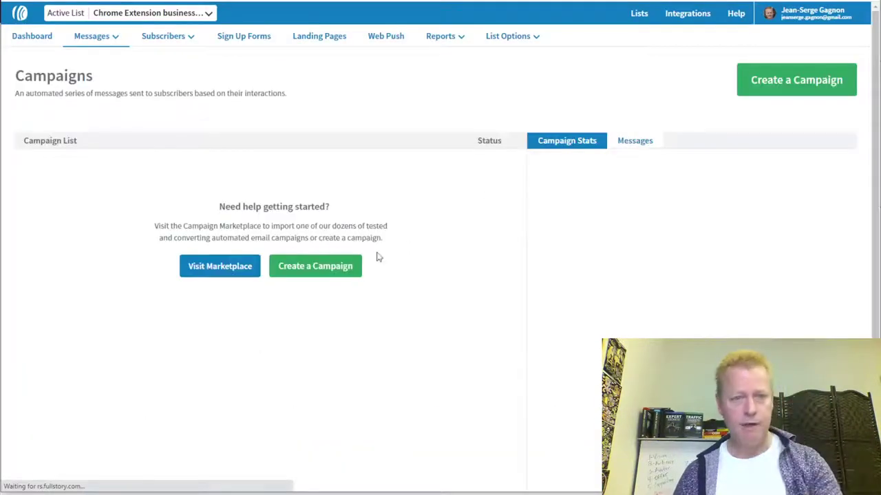
- Create a blank campaign named 'Welcome' and dismiss the survey banner
left_click(306, 268)
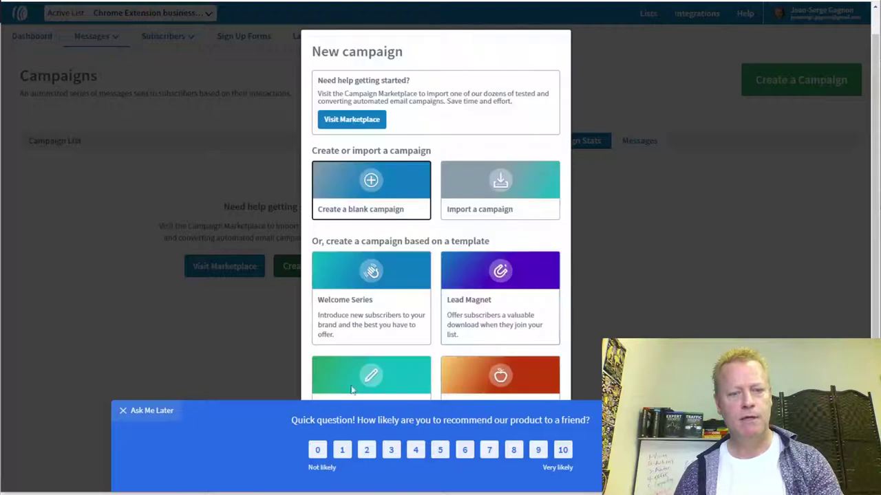
left_click(375, 183)
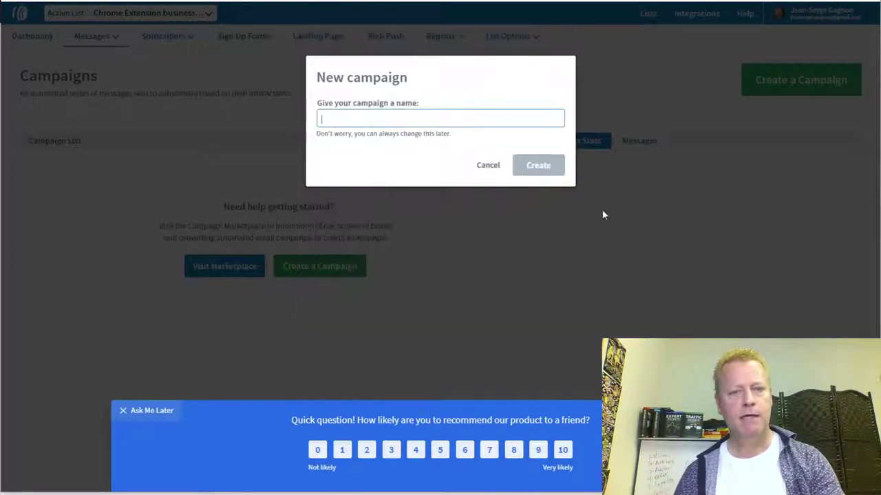
type("Welcome")
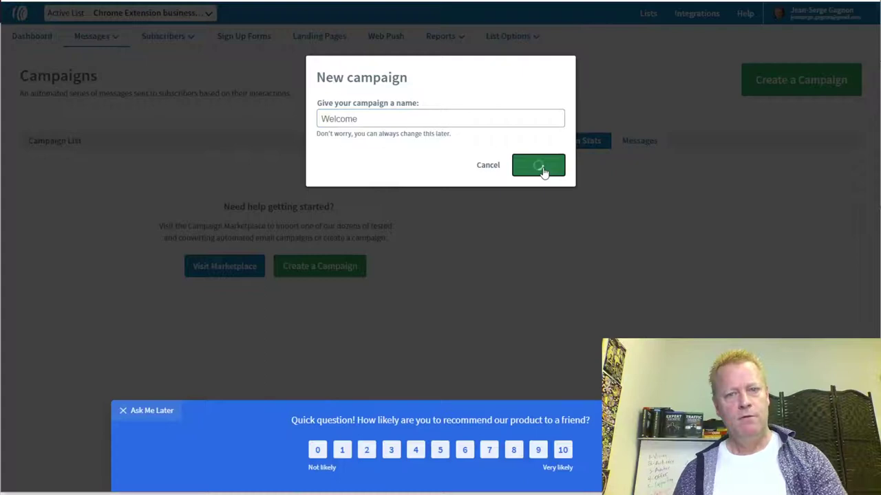
left_click(541, 167)
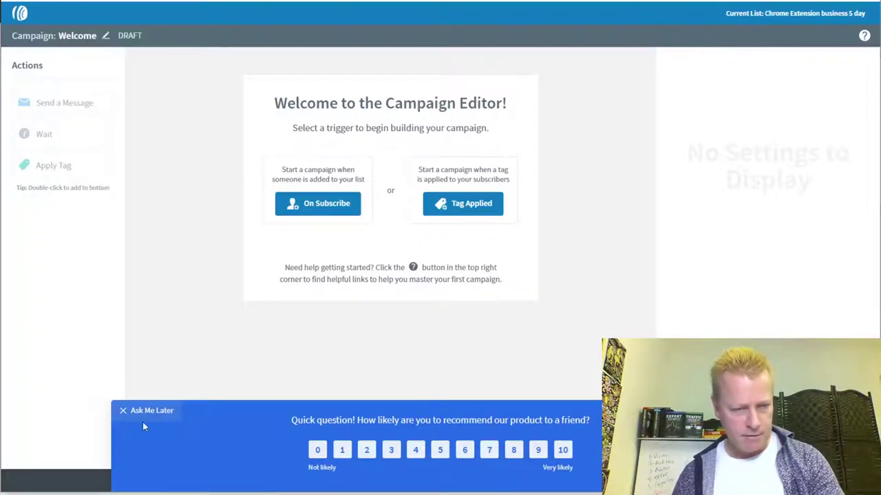
left_click(171, 411)
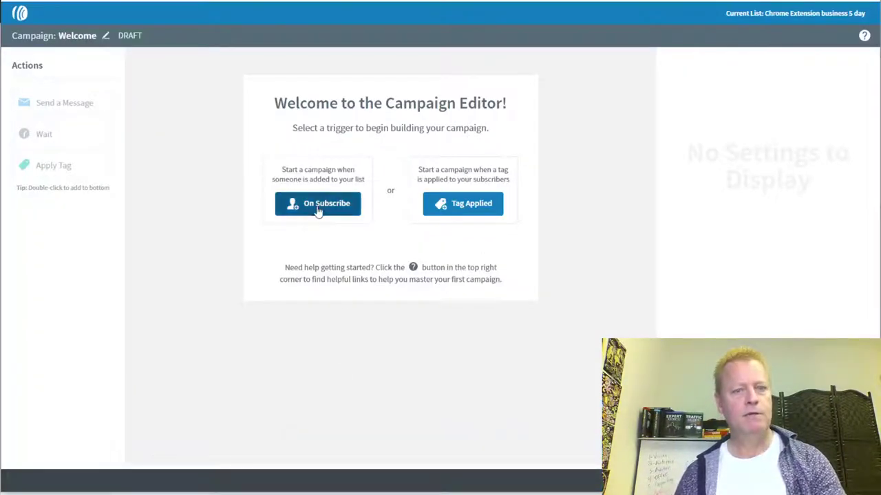
- Trigger on subscribe and add a drag-and-drop email, subject 'Welcome to the 5 day Chrome Business challenge'
left_click(319, 210)
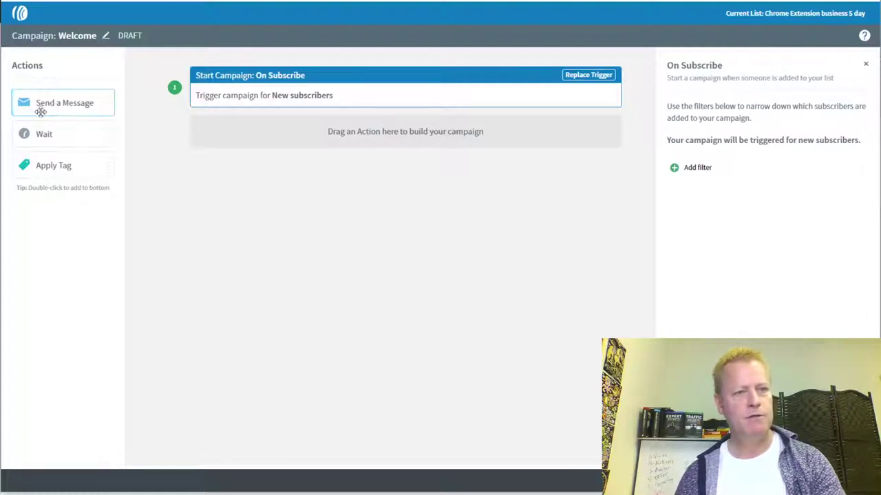
left_click_drag(33, 94, 279, 142)
left_click(716, 150)
left_click(721, 156)
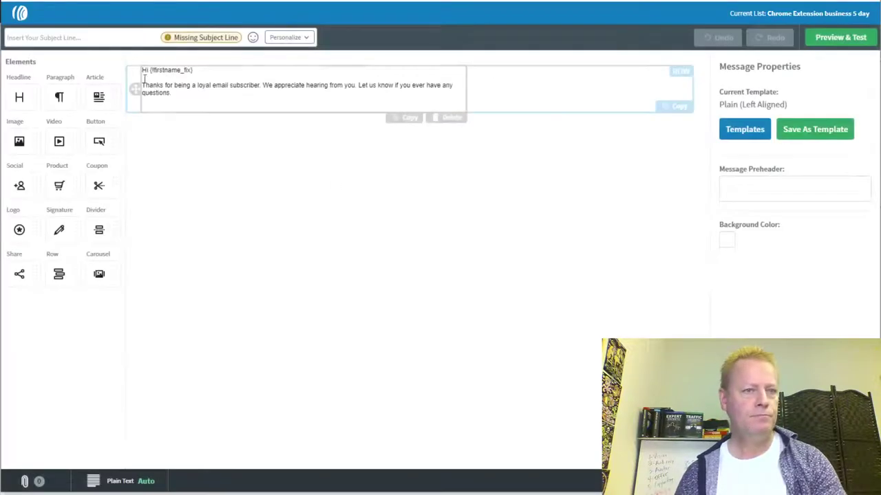
left_click(88, 37)
type("Welc")
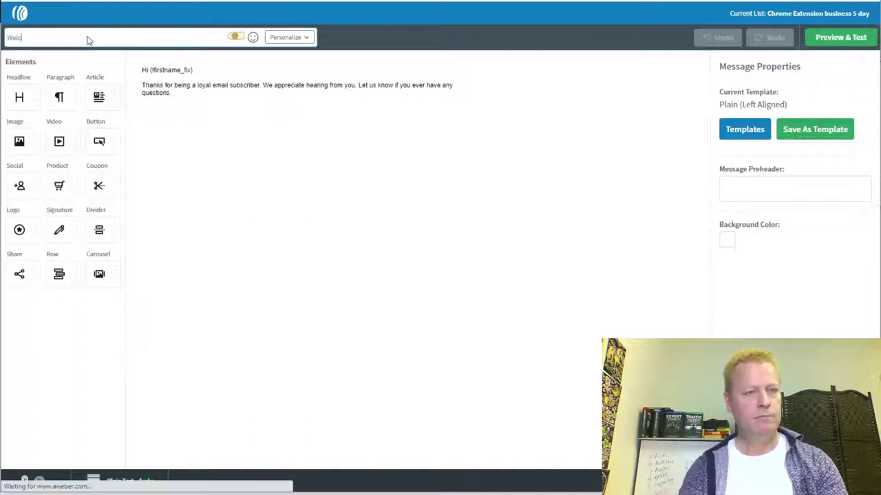
type("ome to the 5 ")
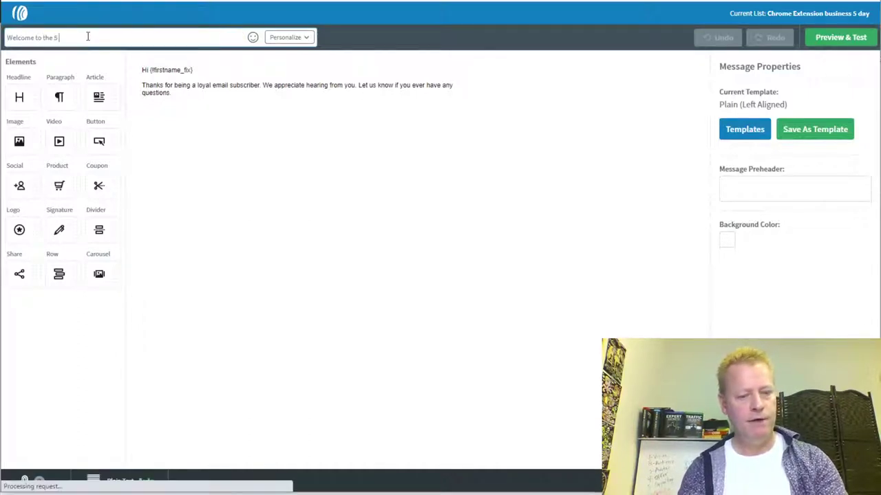
type("day Chrome Bu")
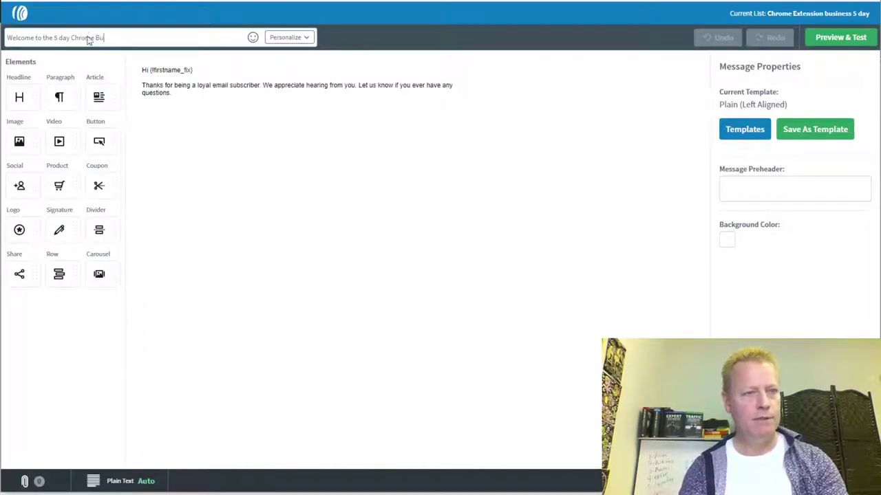
type("siness challenge")
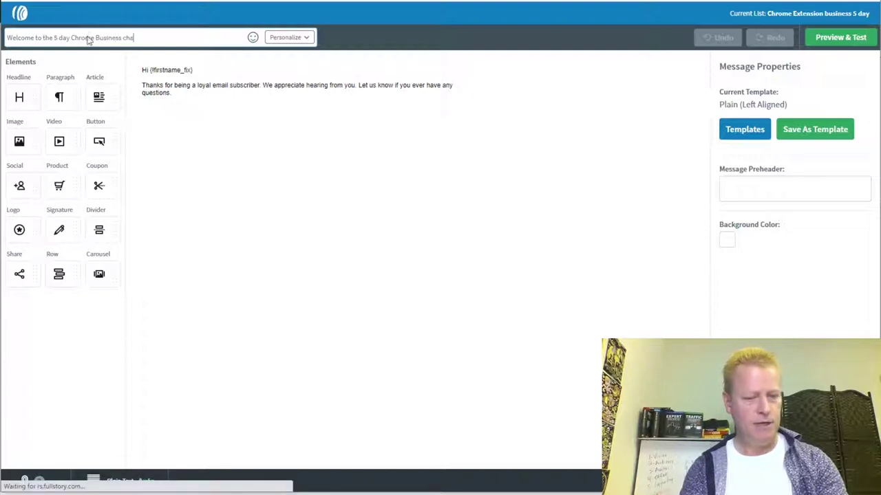
- Replace the default paragraph with 'I'm so excited to have you join us.' plus the March 1st Facebook group message
left_click(183, 100)
left_click_drag(173, 94, 136, 88)
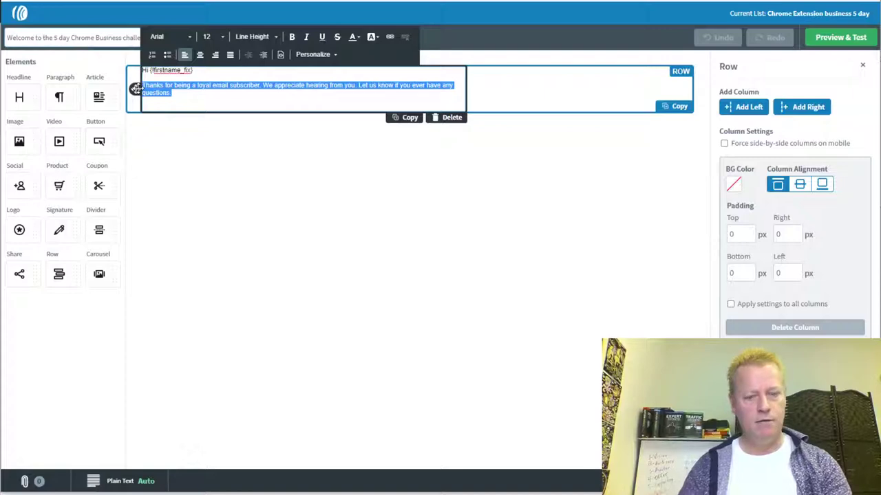
key("BackSpace")
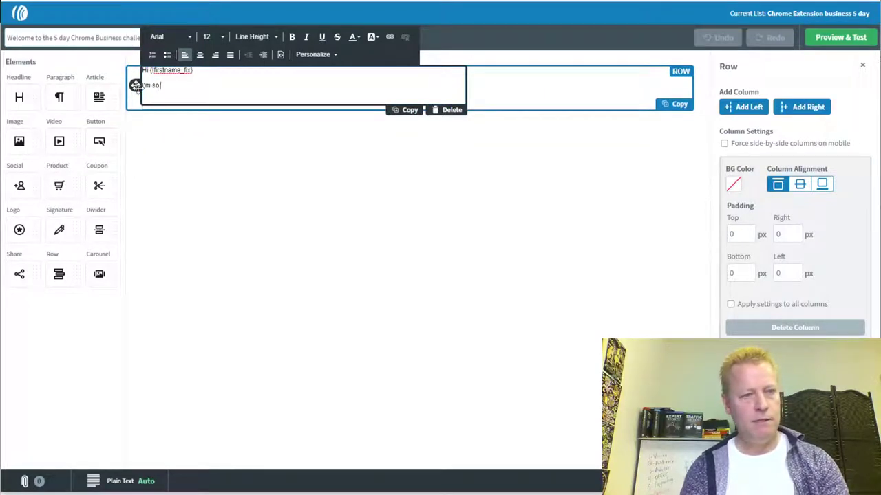
type("I'm so excited to have you join u")
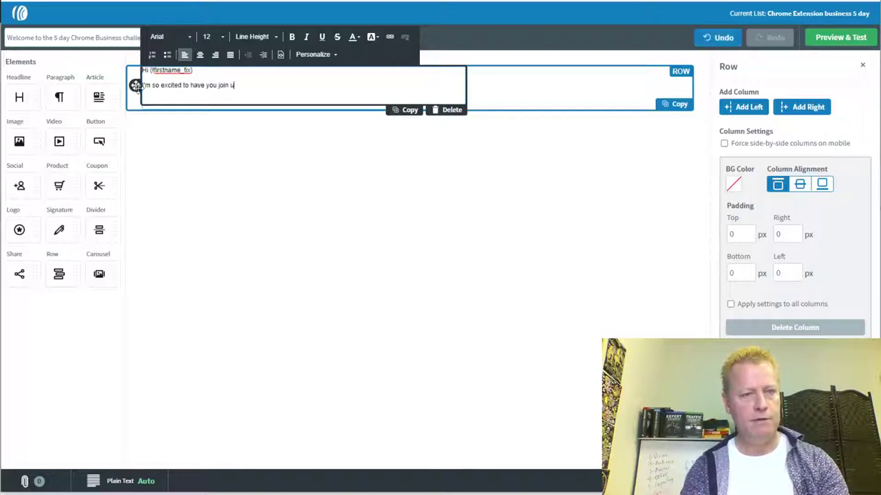
type("s.")
key("Return")
type("The challenge sta")
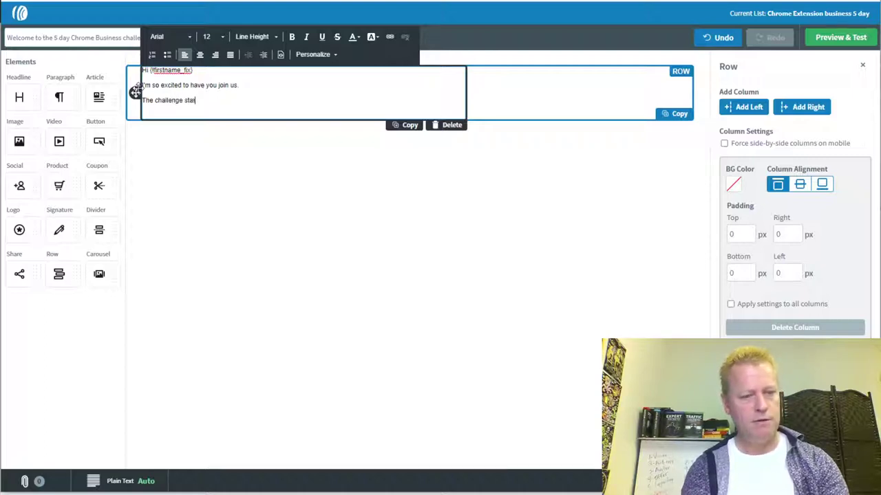
type("rts March 1st")
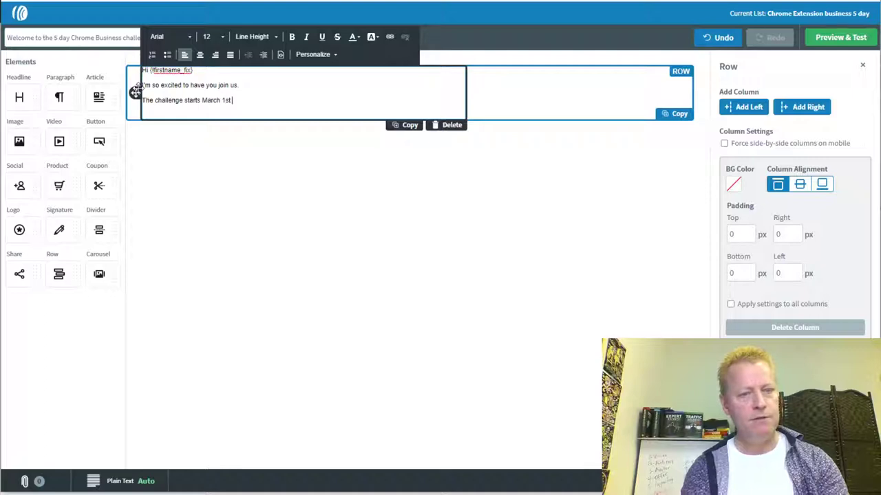
type(" in the Facebook")
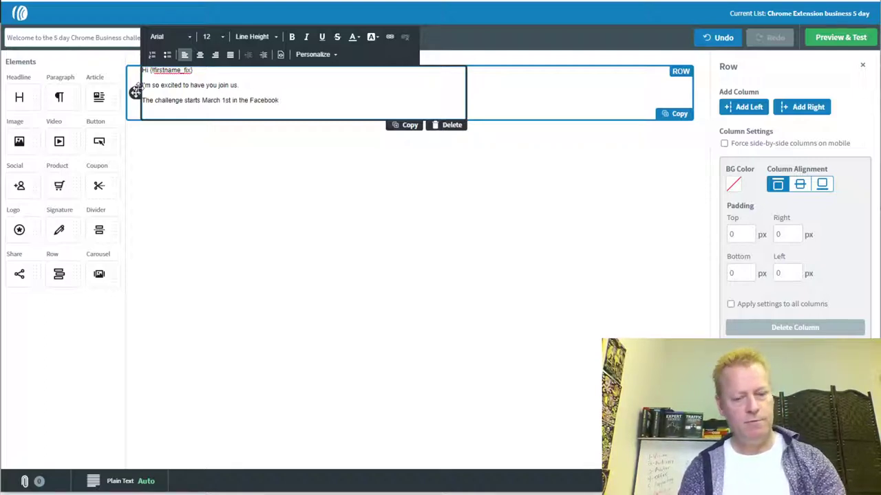
type(" group which you should already be")
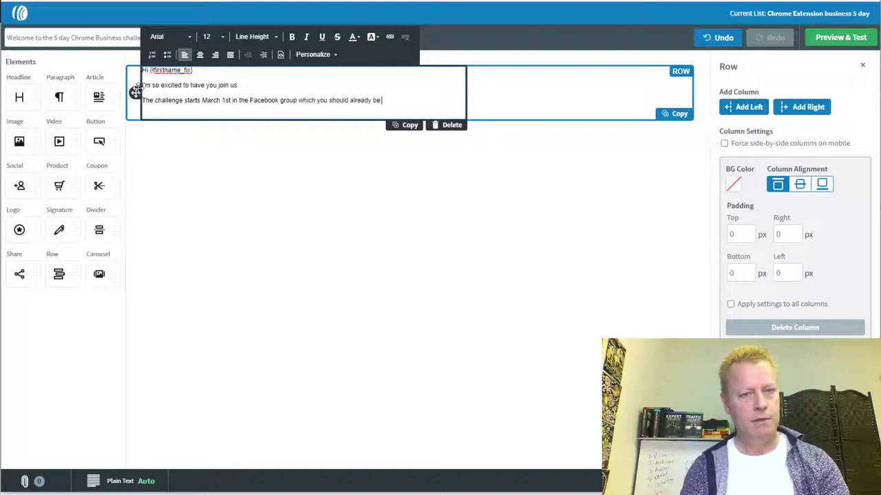
type("but")
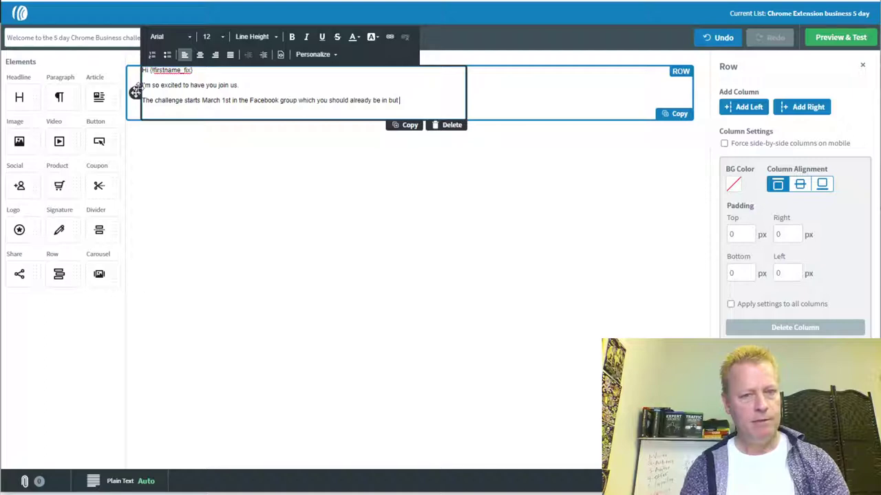
type(" if not, go ahead and request to b")
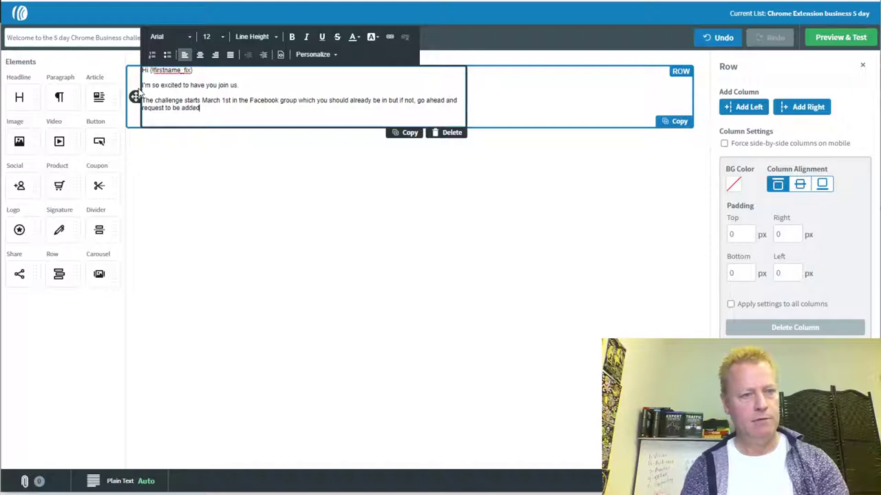
type("e added")
key("Return")
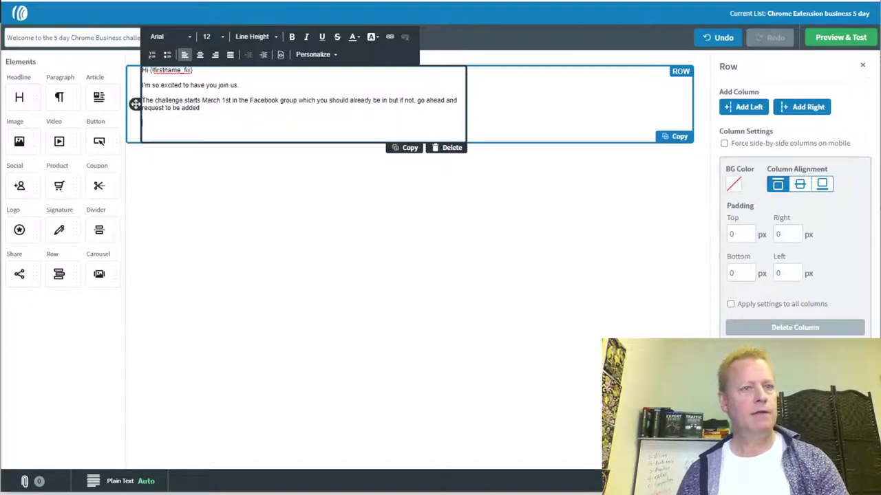
key("alt+Tab")
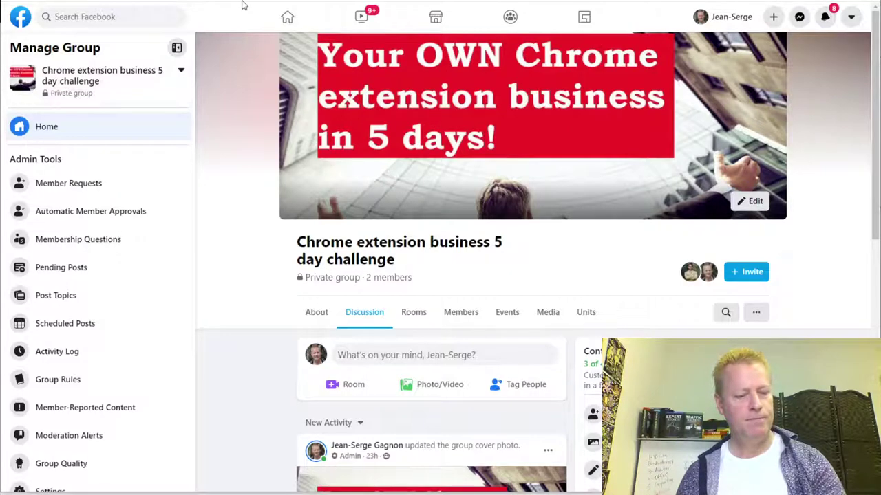
- Log in to the domain control panel and open DNS settings for chromesocialpros.com
key("alt+Tab")
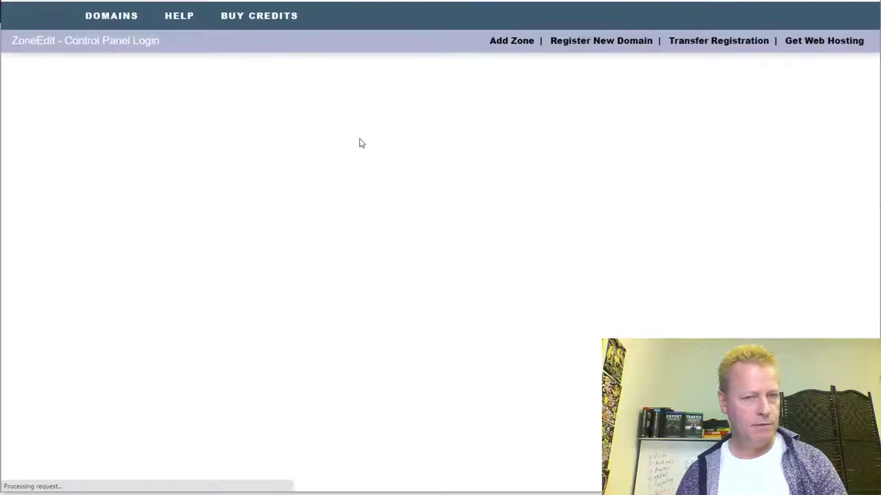
left_click(681, 184)
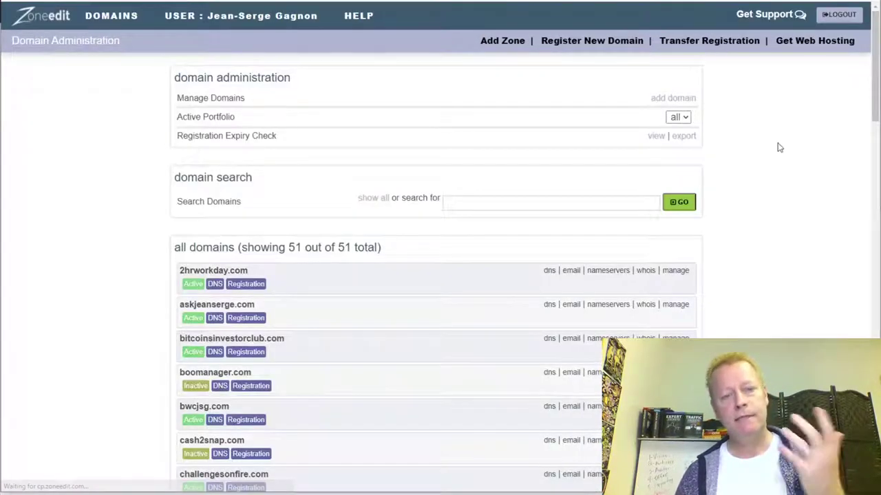
scroll(454, 282, "down", 4)
scroll(366, 303, "down", 1)
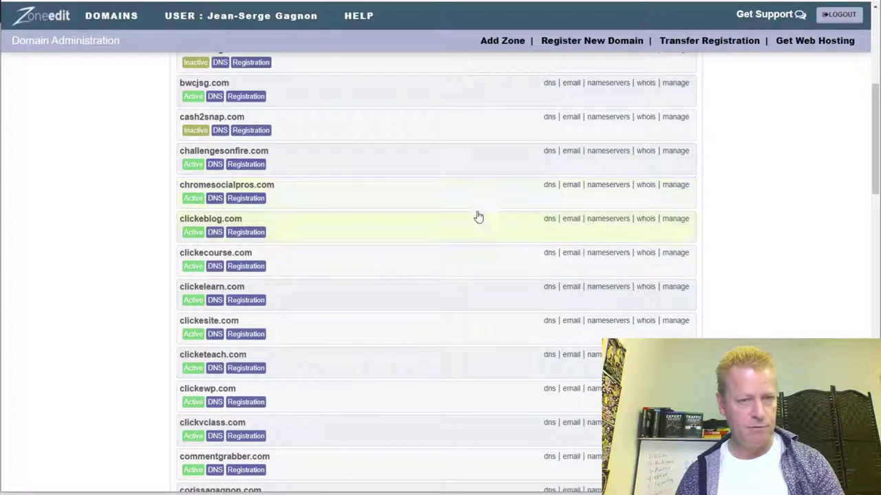
left_click(552, 185)
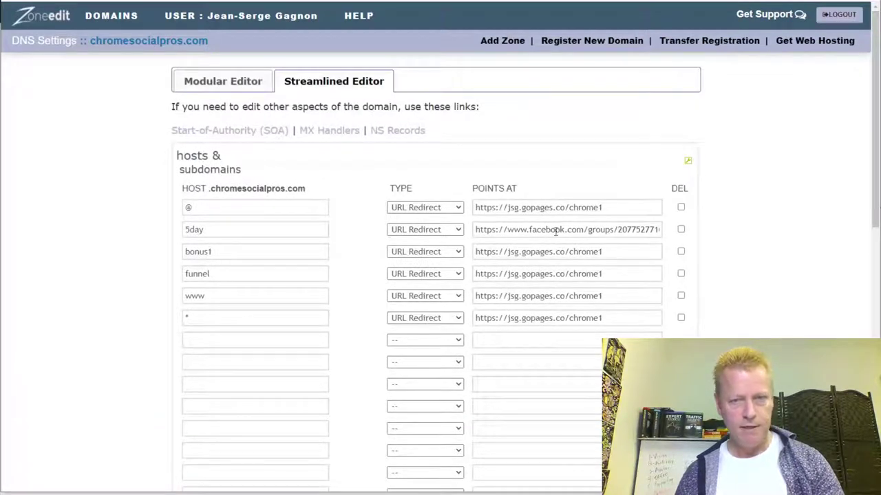
- Check the 5day redirect entry and copy the domain name chromesocialpros.com from the header
double_click(191, 229)
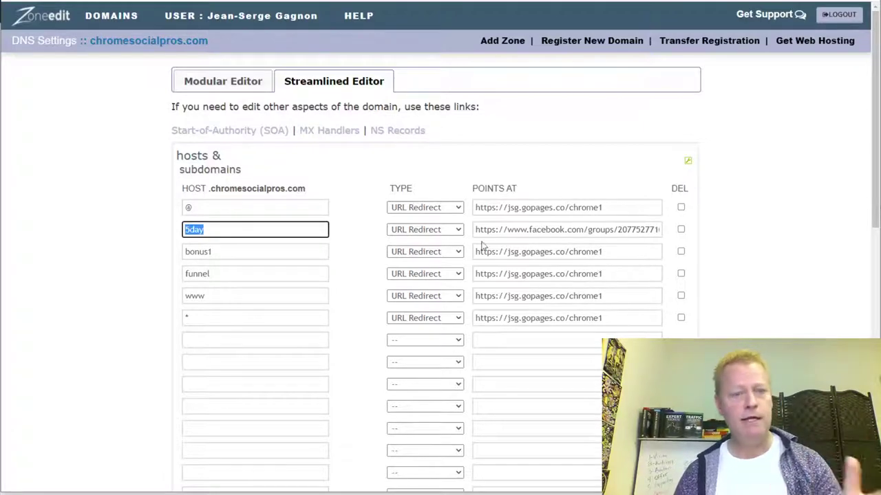
left_click_drag(529, 234, 652, 243)
left_click(614, 224)
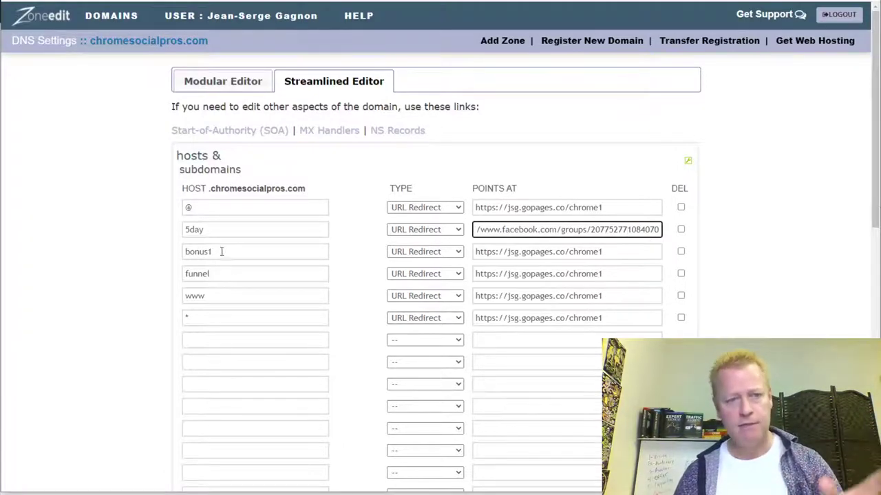
left_click_drag(212, 62, 52, 110)
left_click(51, 110)
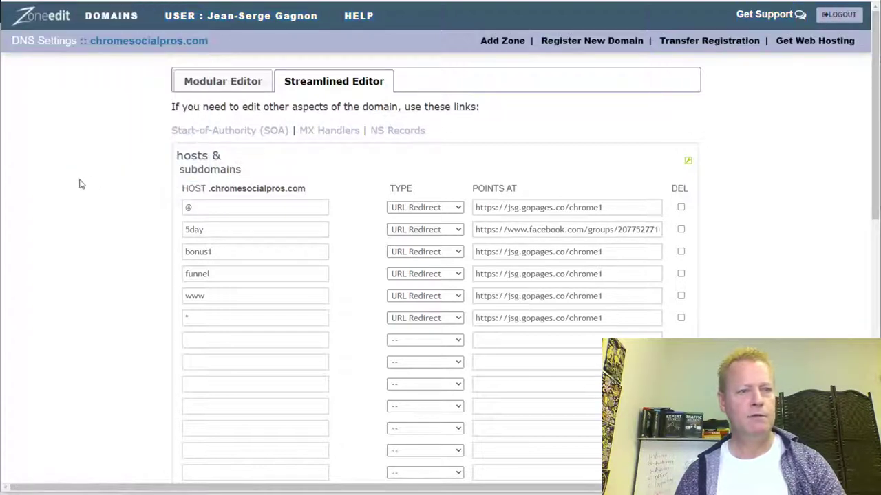
left_click_drag(215, 41, 89, 42)
key("ctrl+c")
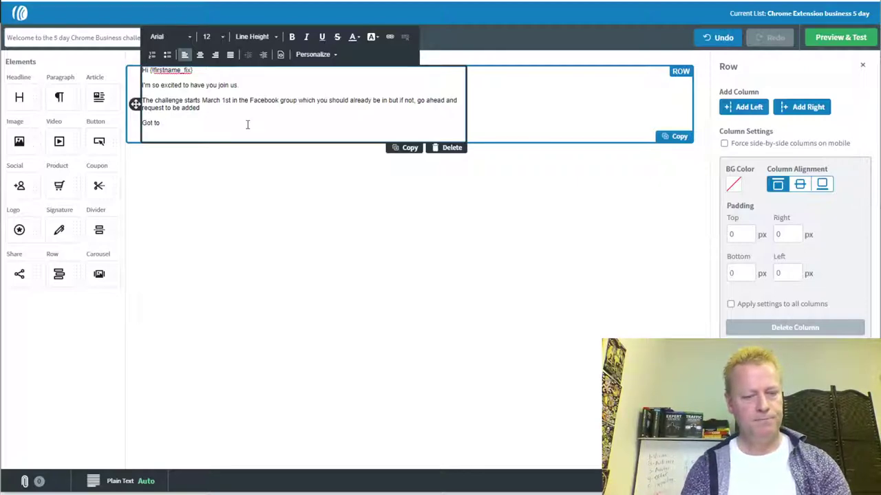
- Finish the line 'Chrome Software business 5 day challenge group here' and fix the 'Socftware' typo
type("ome ")
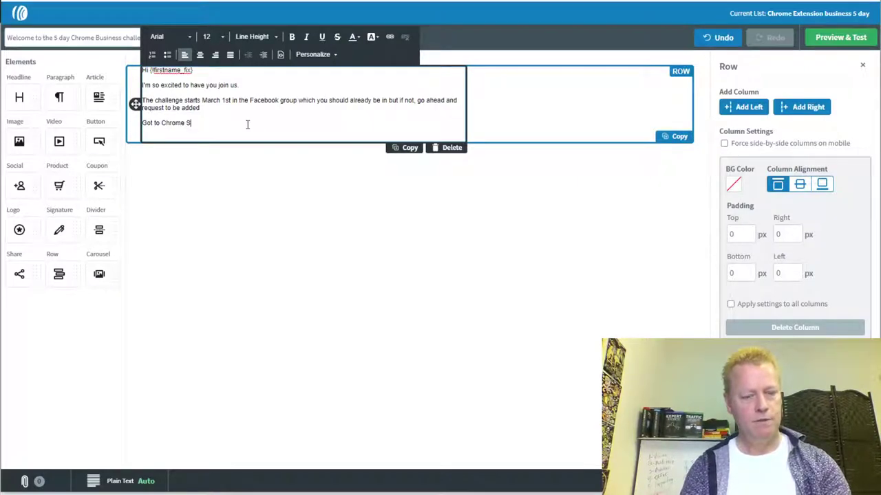
type("Socftware bus")
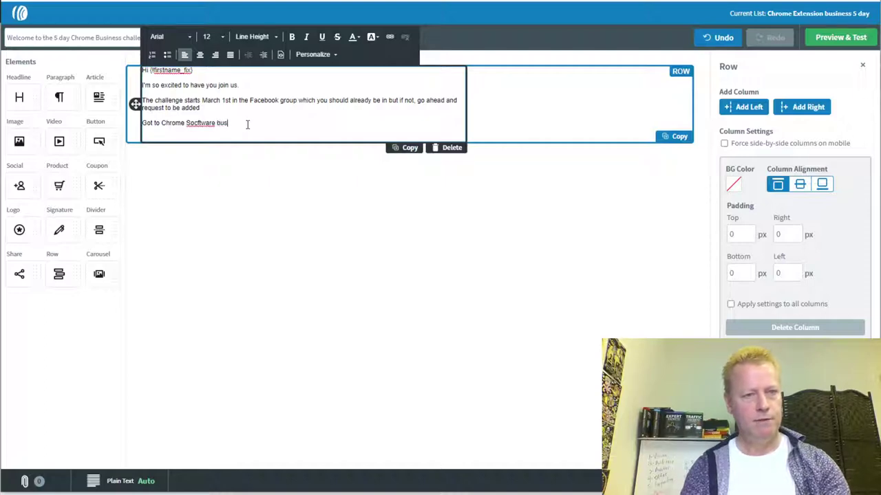
type("iness 5 day ")
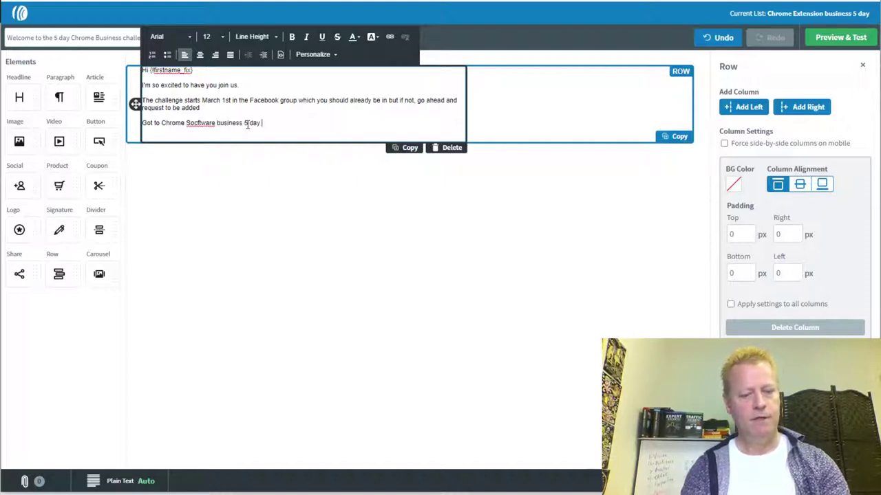
type("challenge group here")
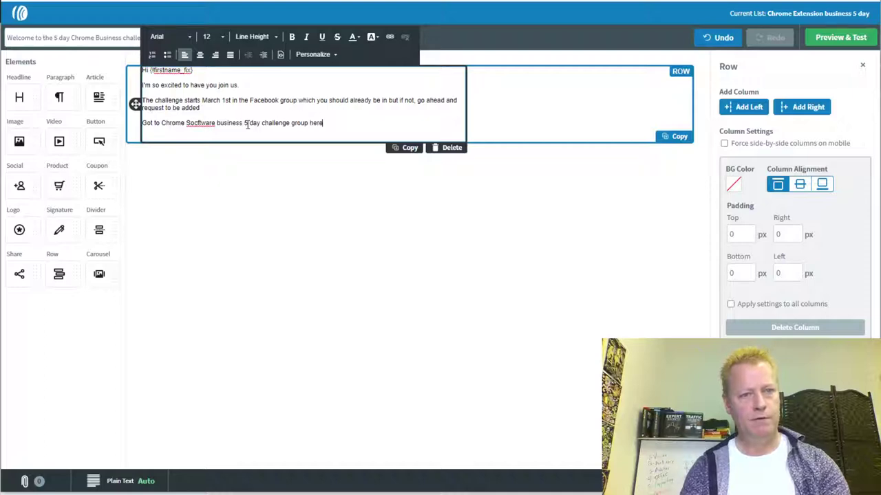
key("Return")
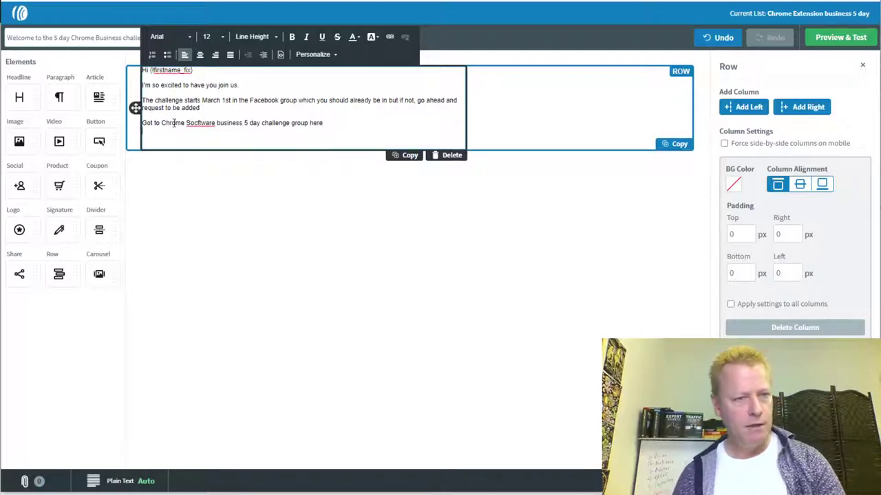
left_click(196, 123)
key("BackSpace")
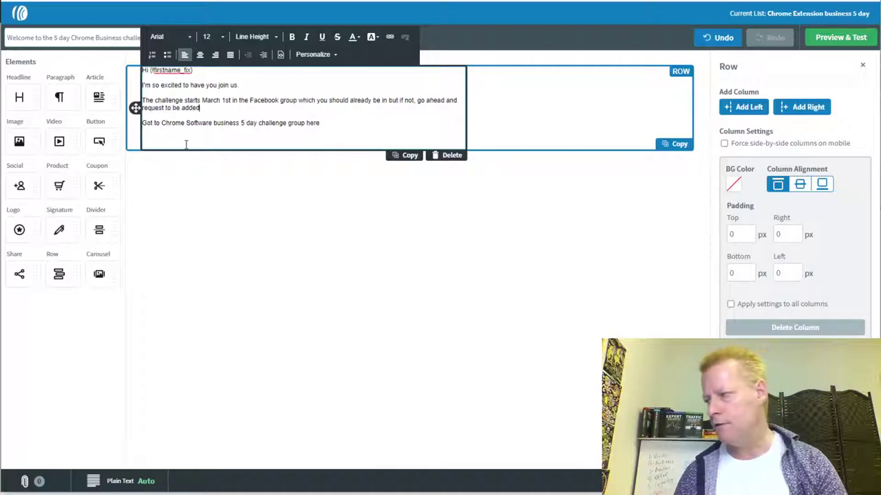
left_click_drag(162, 123, 316, 122)
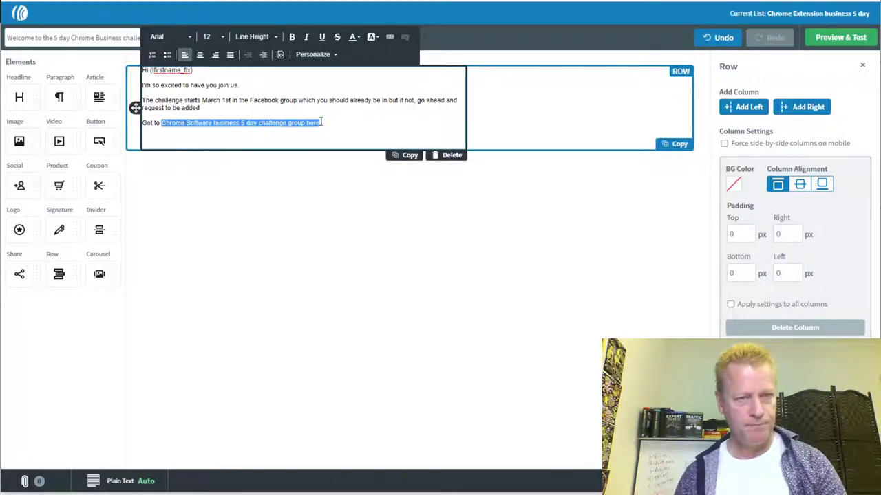
left_click(389, 38)
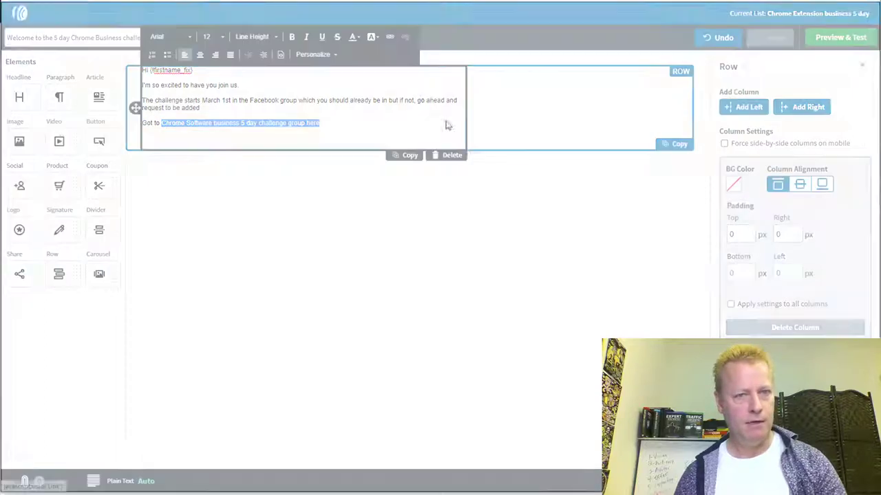
key("ctrl+v")
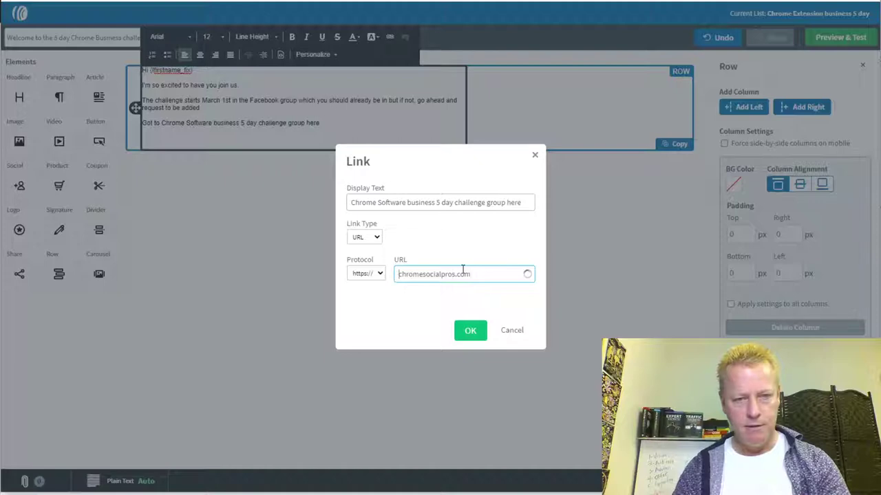
type("5day.")
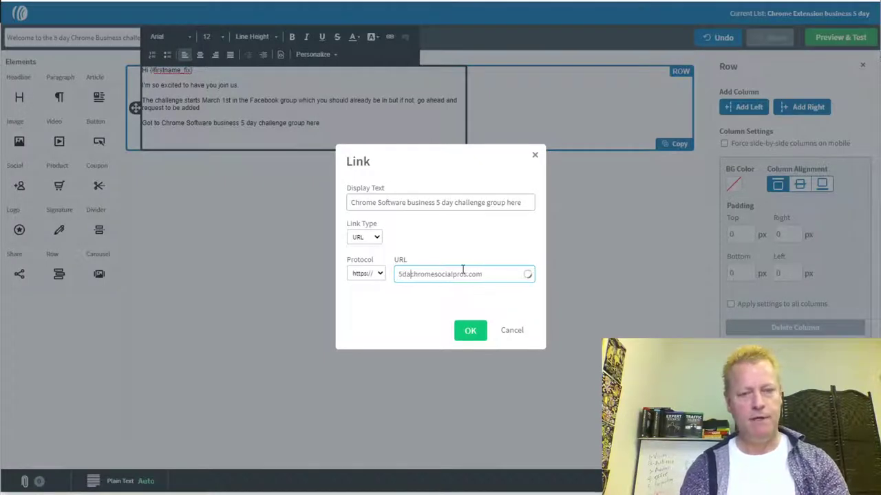
left_click(371, 273)
left_click(367, 302)
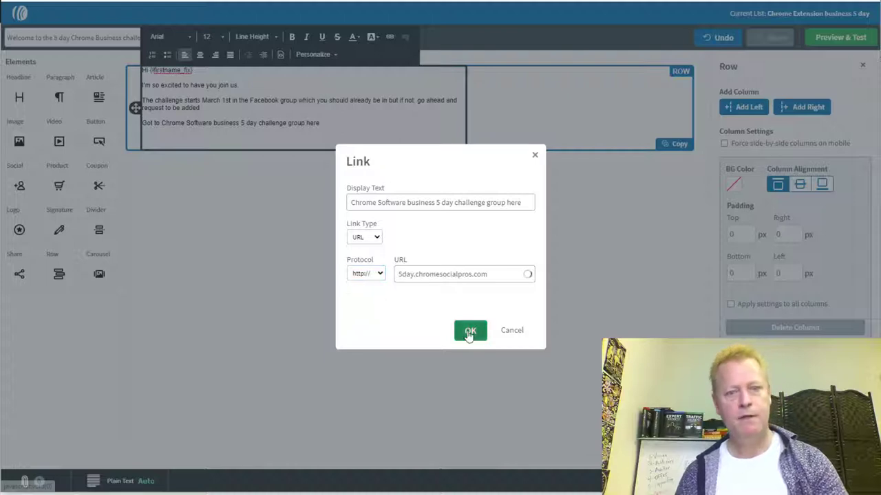
left_click(467, 330)
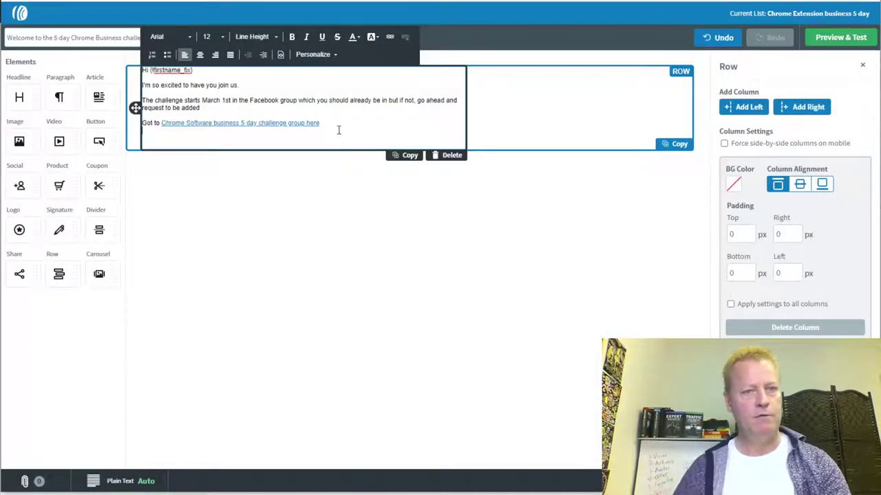
- Correct 'Got to' to 'Go to' and add an image block below the text
key("Return")
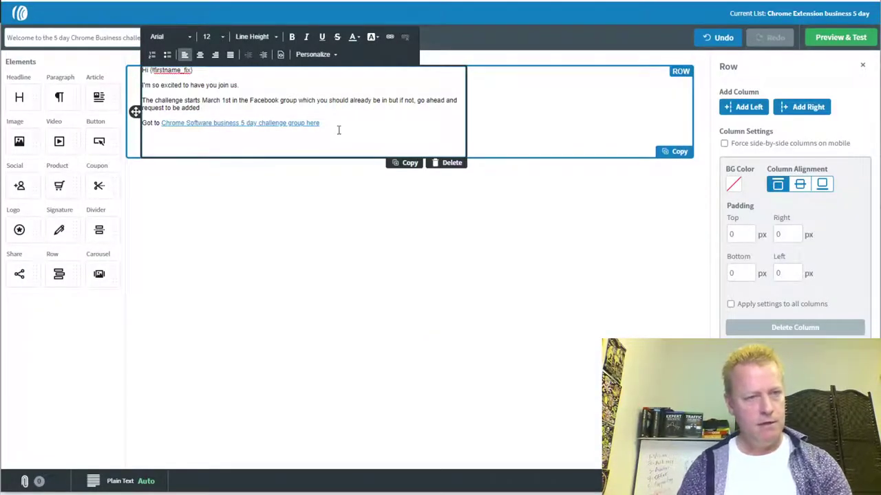
key("BackSpace")
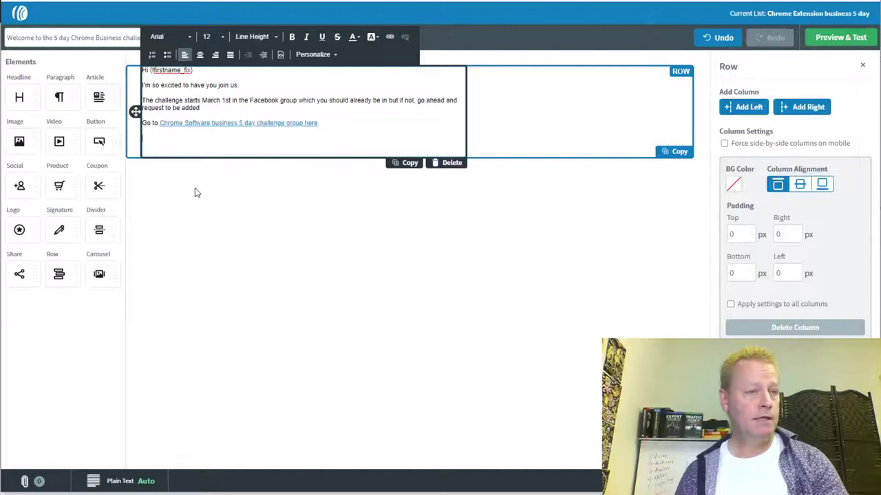
left_click_drag(20, 141, 195, 146)
- Start an image upload and browse the Chrome Extensions, Comment Grabber and Facebook folders
left_click(757, 97)
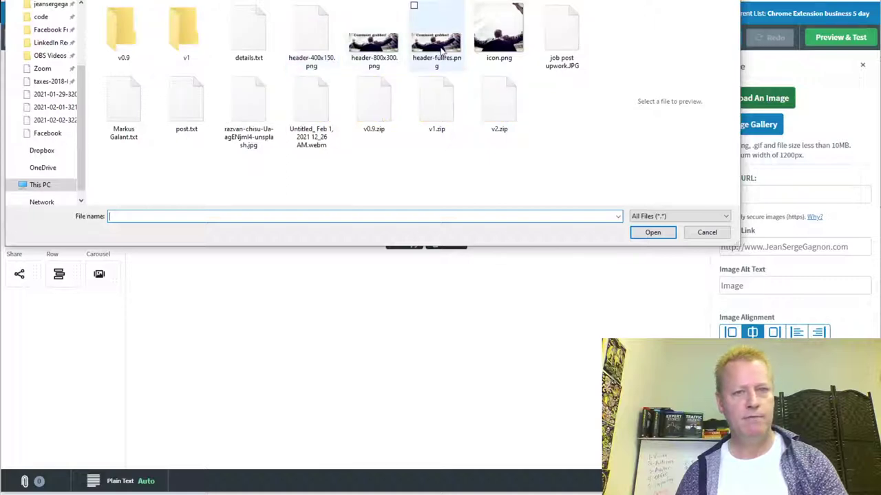
left_click(435, 47)
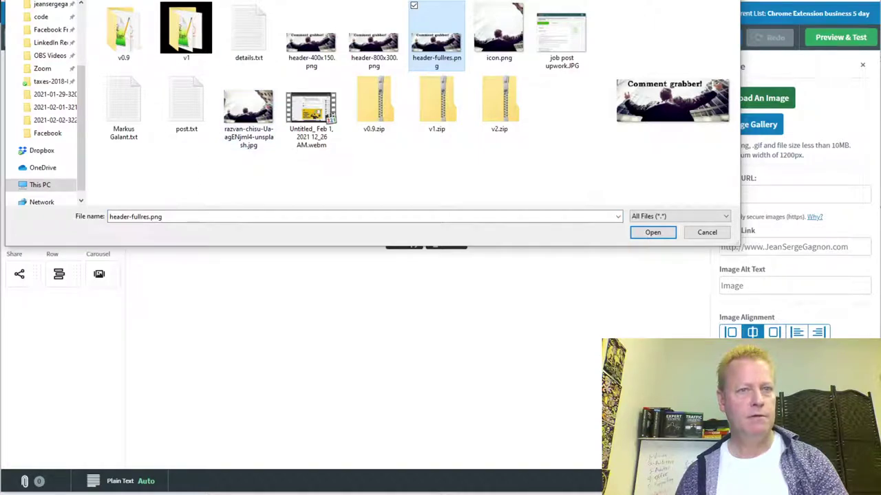
key("alt+Up")
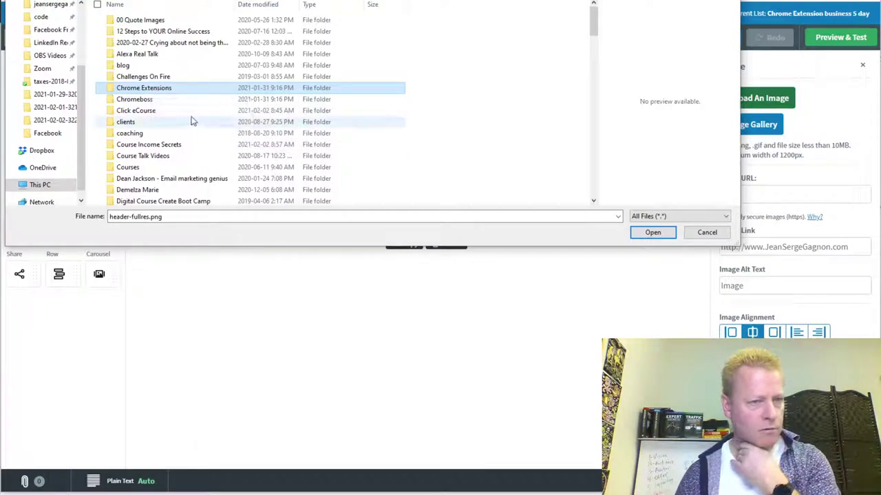
scroll(176, 154, "down", 2)
scroll(175, 157, "down", 2)
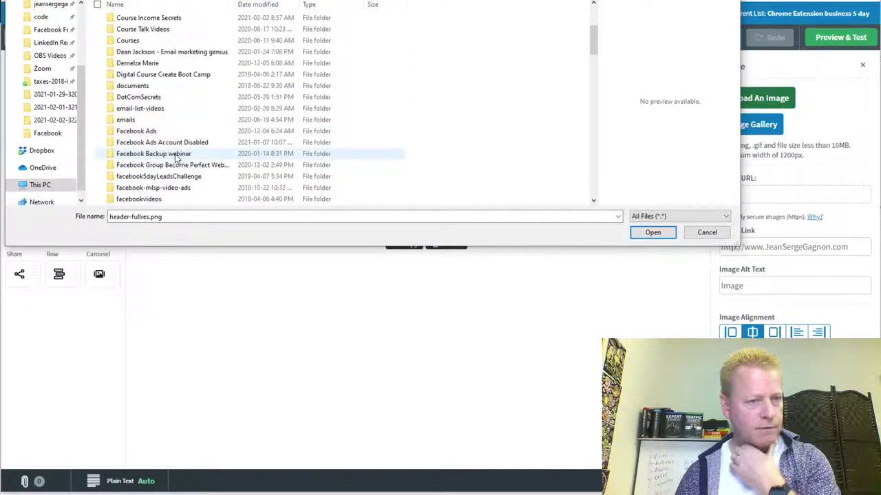
scroll(160, 187, "down", 1)
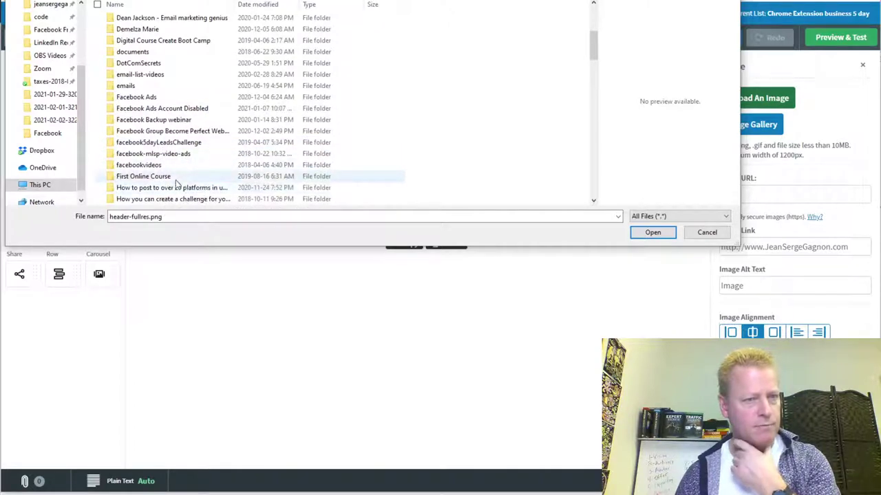
scroll(213, 169, "down", 1)
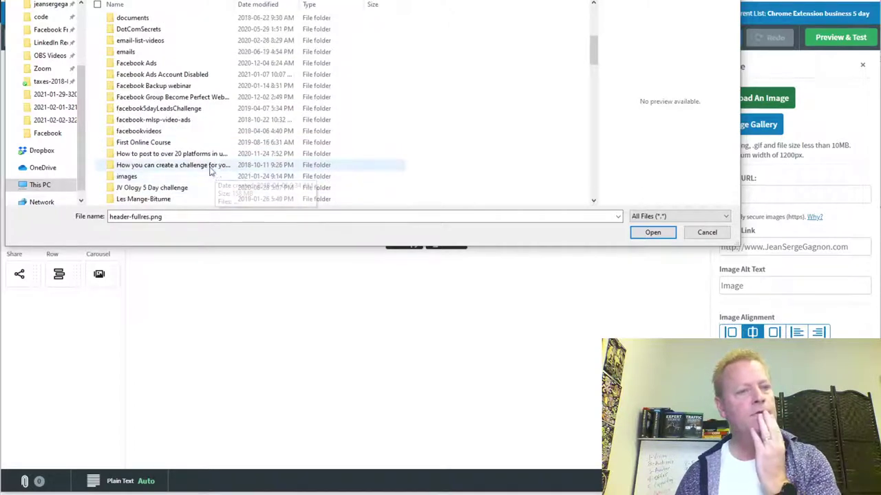
scroll(176, 162, "up", 4)
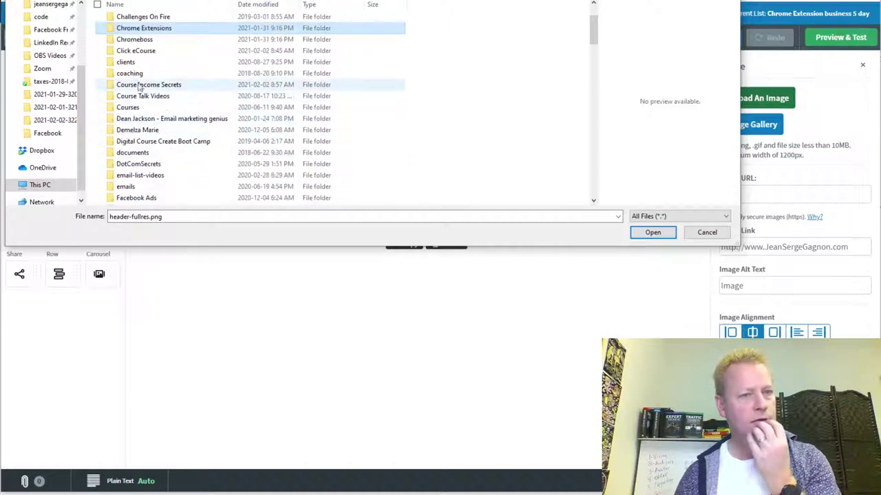
scroll(167, 127, "up", 1)
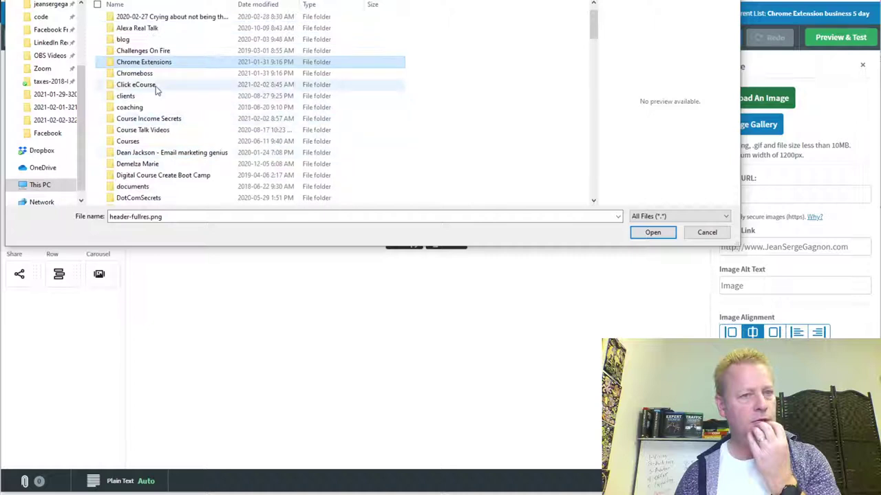
double_click(150, 63)
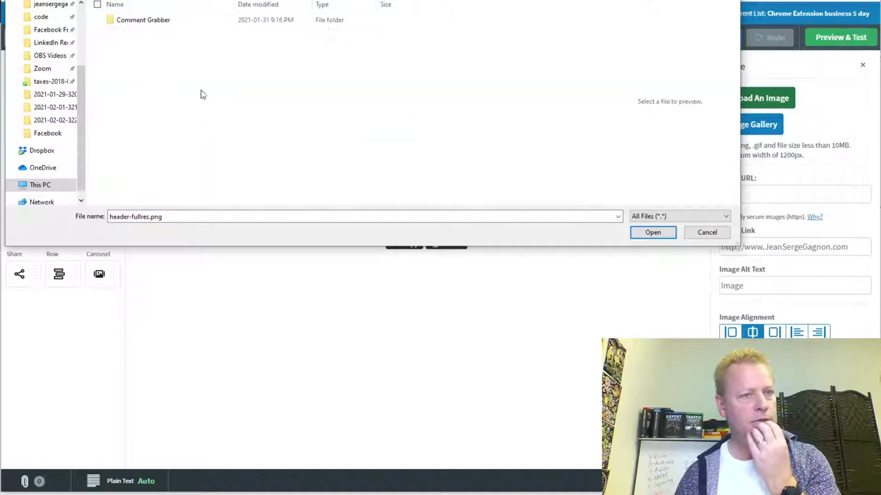
double_click(145, 23)
double_click(131, 20)
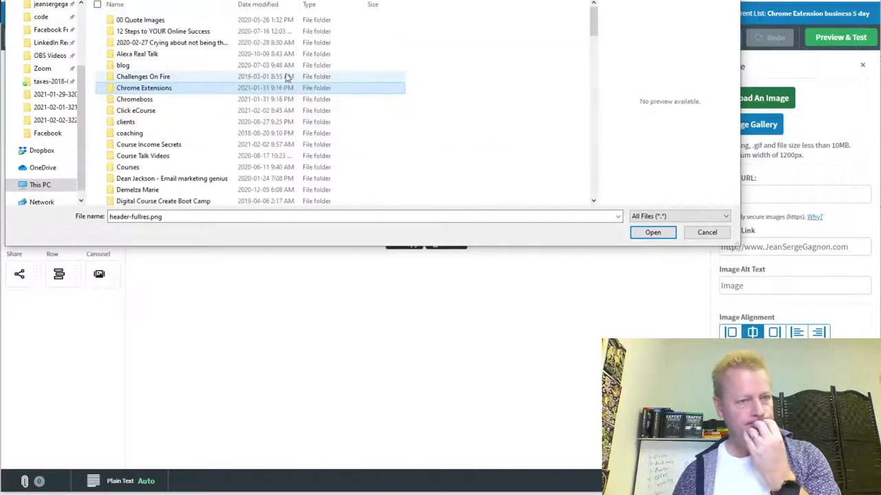
key("alt+Up")
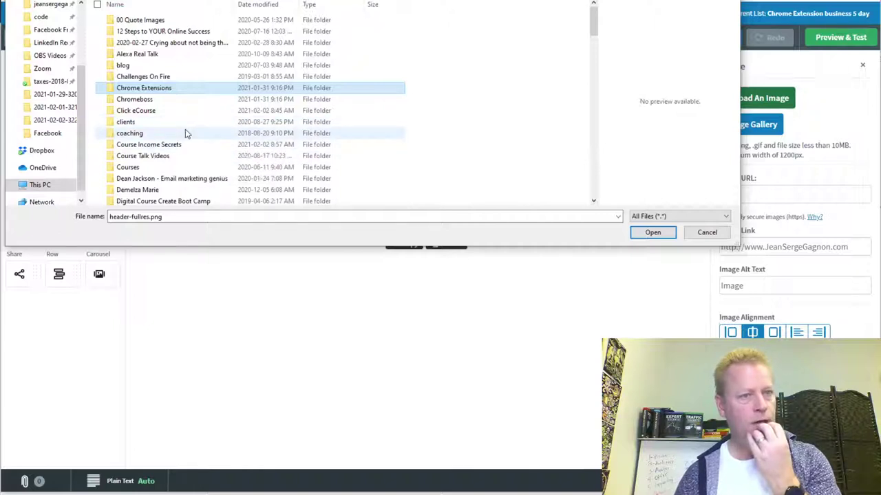
- Select group header.jpg in the Course Income Secrets 5 day Facebook Challenge folder
scroll(207, 125, "down", 1)
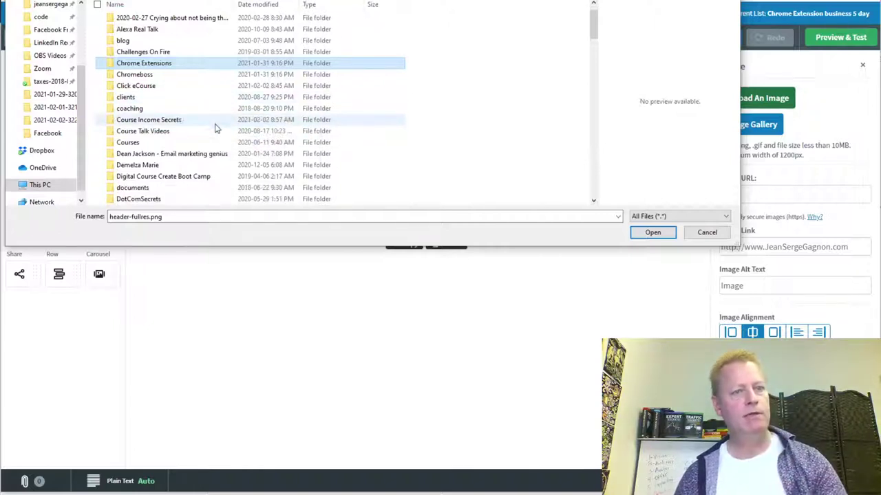
double_click(162, 124)
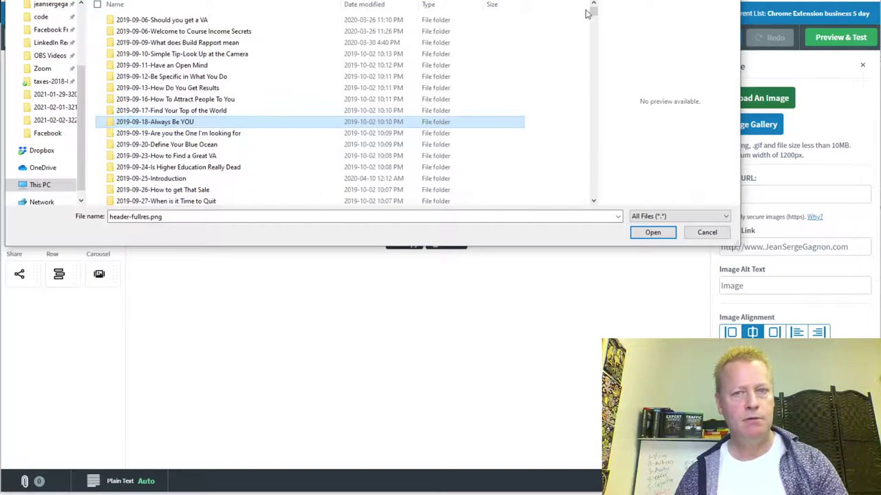
scroll(597, 83, "down", 2)
left_click_drag(593, 36, 594, 167)
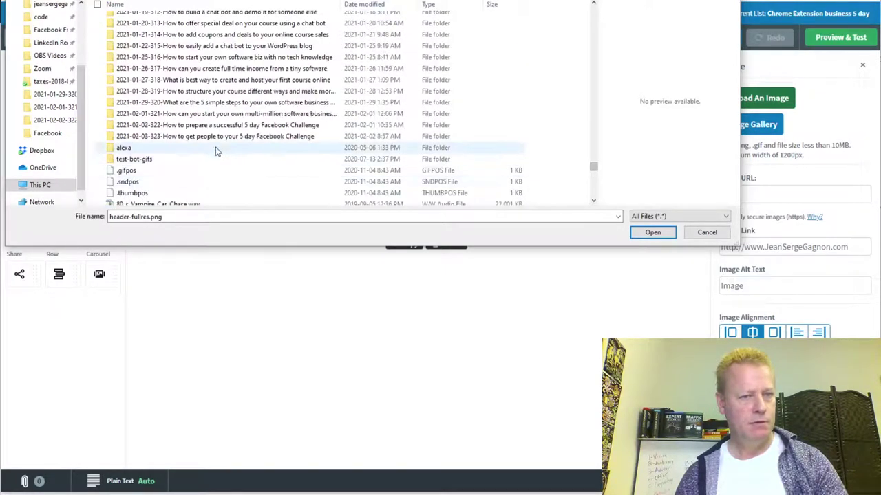
double_click(227, 128)
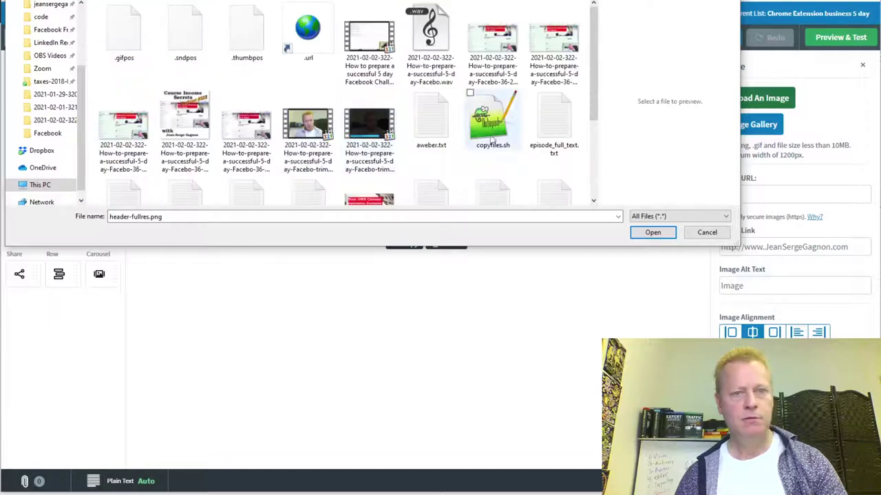
scroll(358, 142, "down", 2)
left_click(369, 106)
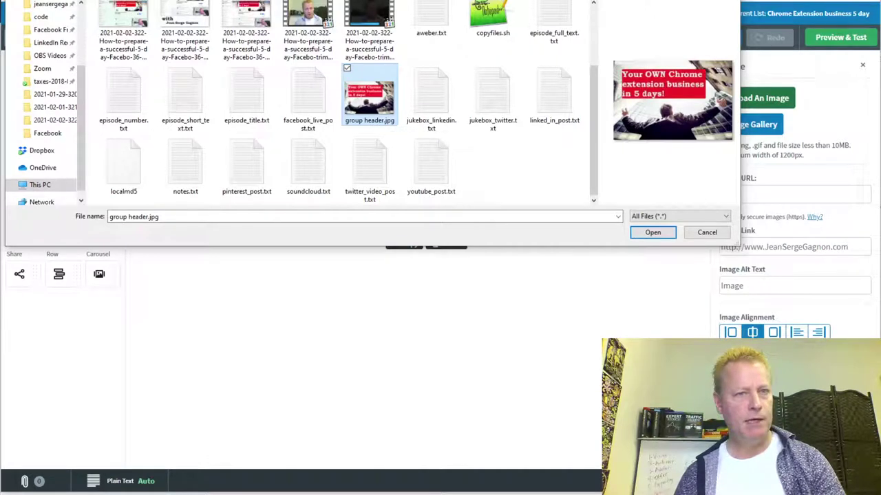
key("alt+Up")
scroll(169, 144, "down", 3)
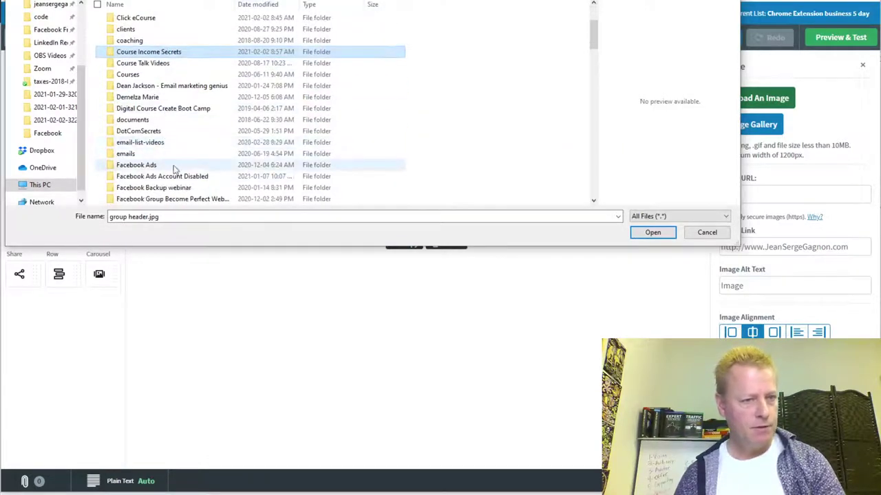
scroll(175, 169, "down", 1)
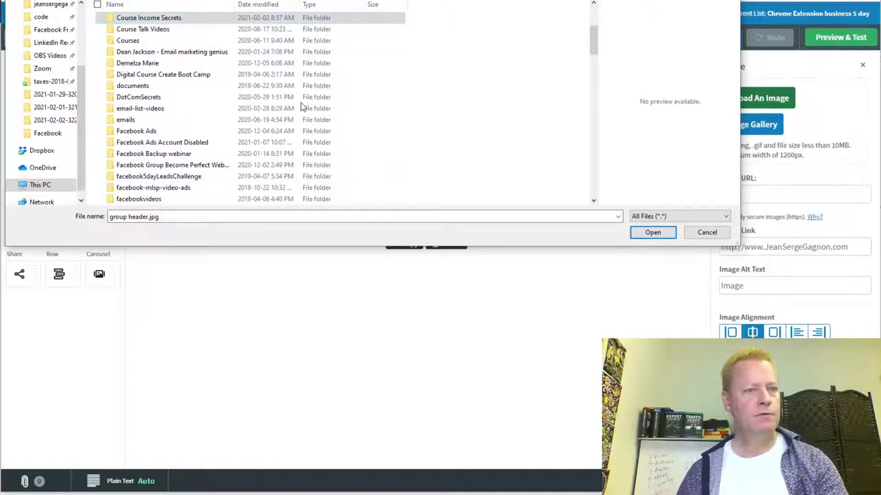
- Create a folder 'Facebook 5 day chrome business', paste group header.jpg into it, and upload it
key("ctrl+shift+n")
type("Facebook 5 day challneg")
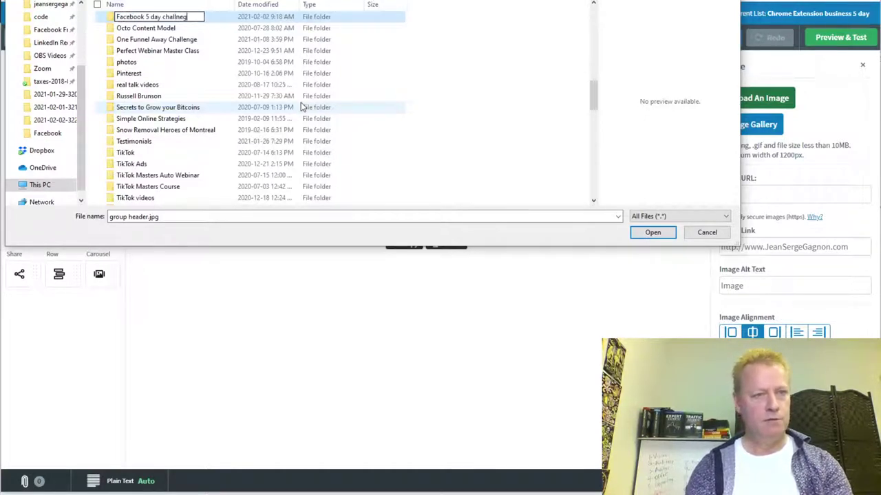
key("BackSpace")
key("BackSpace")
key("BackSpace")
type("eng")
key("BackSpace")
key("BackSpace")
key("BackSpace")
key("BackSpace")
key("BackSpace")
key("BackSpace")
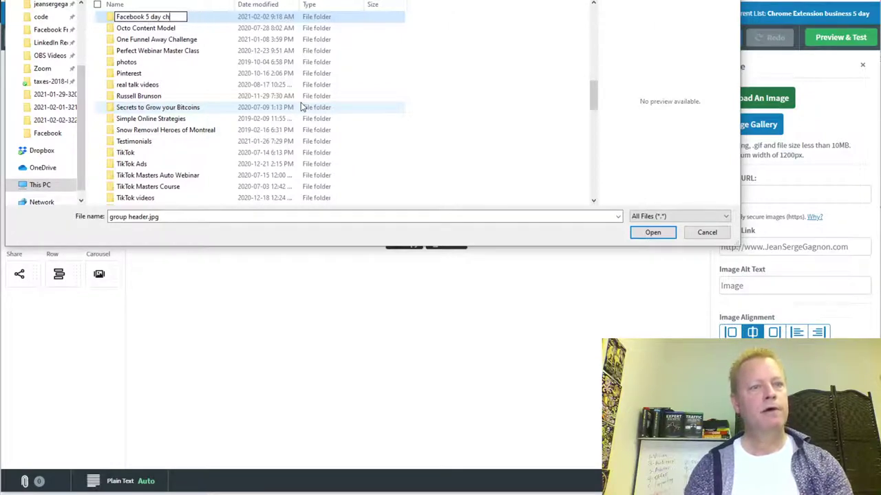
type("hrome busoine")
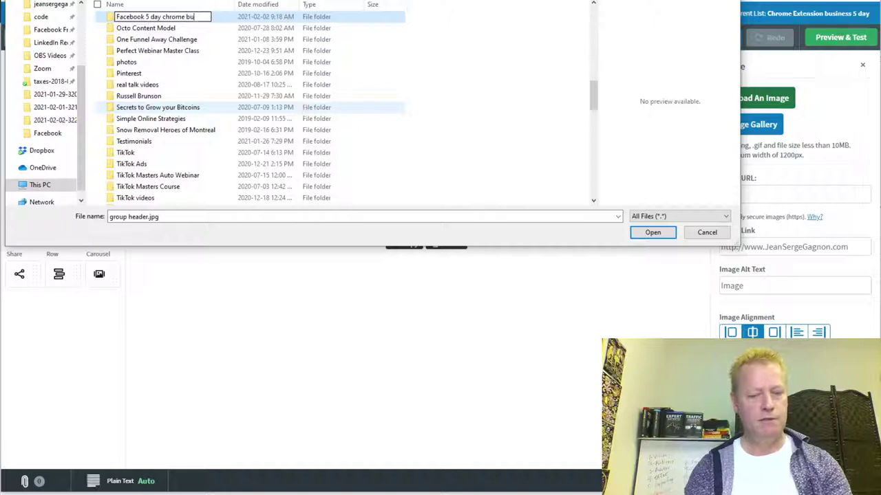
key("BackSpace")
key("BackSpace")
key("BackSpace")
key("BackSpace")
key("BackSpace")
type("sine")
type("ess")
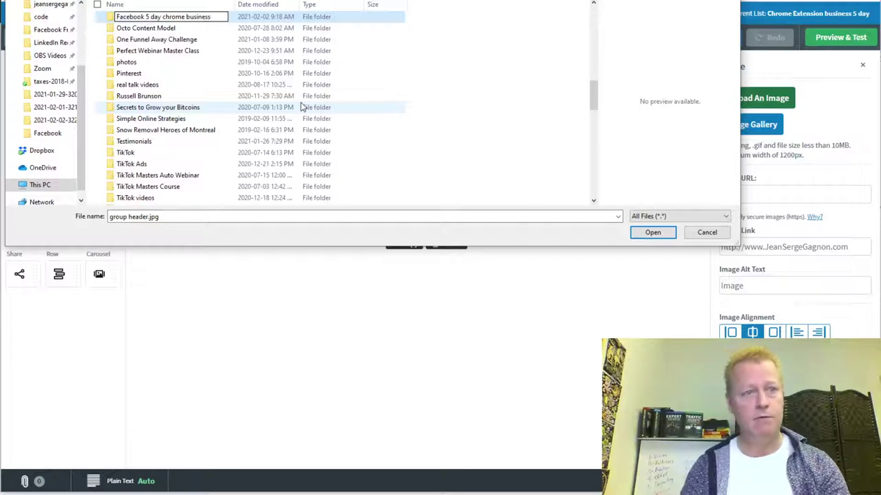
key("Return")
key("Return")
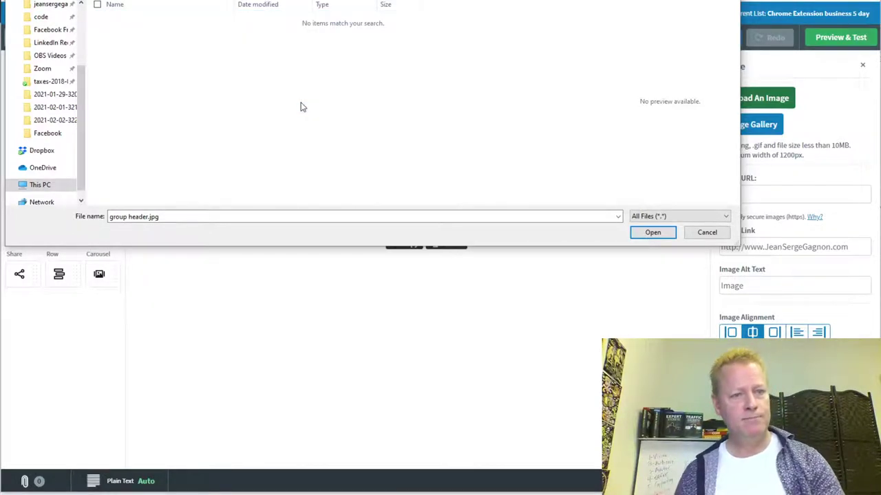
key("ctrl+v")
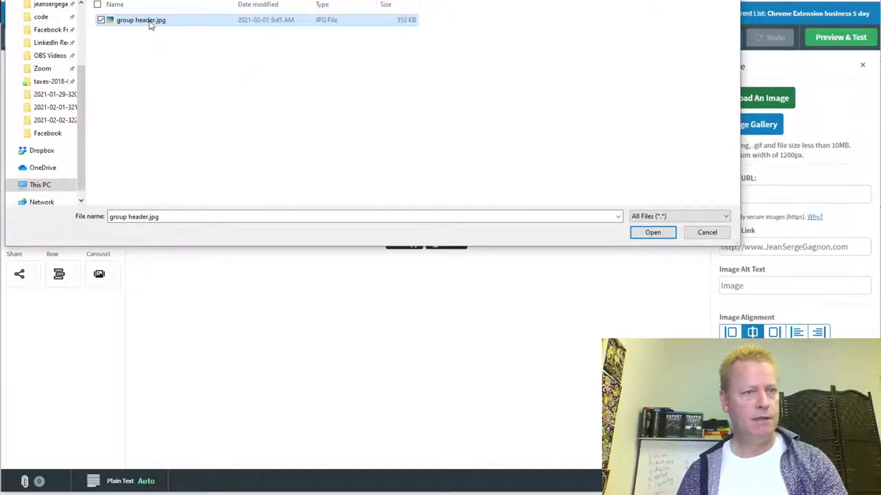
double_click(150, 24)
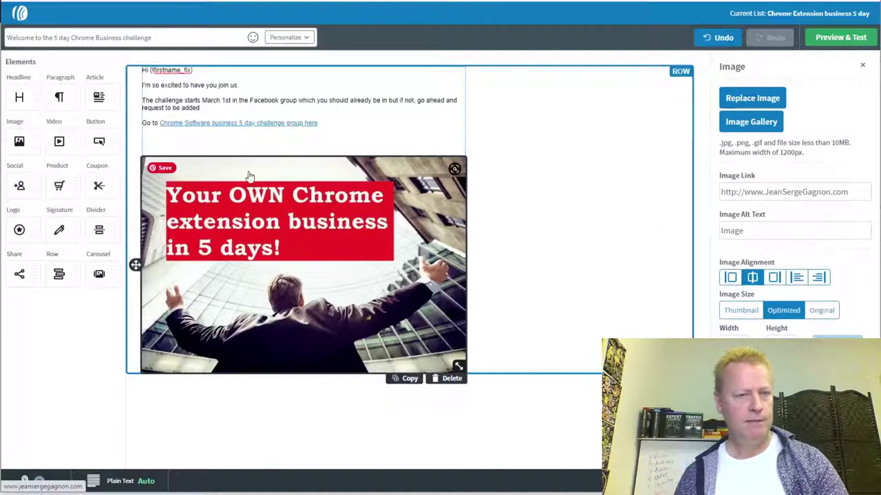
left_click(258, 143)
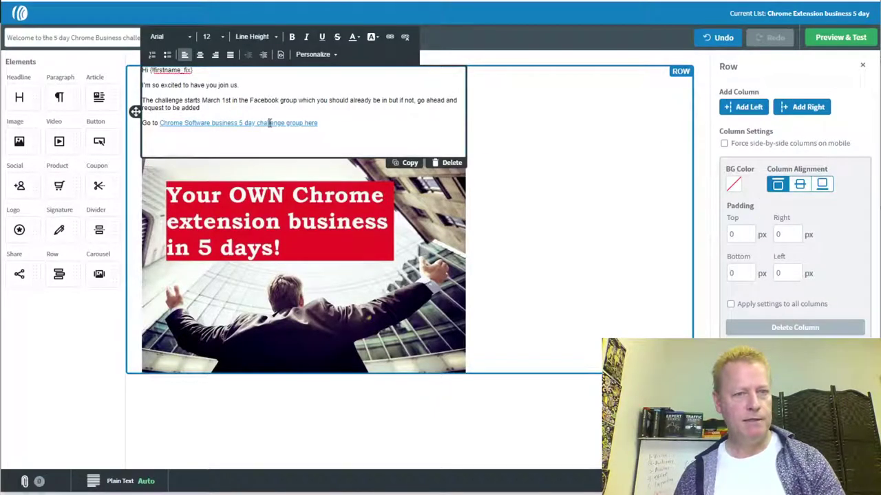
left_click(389, 36)
key("ctrl+c")
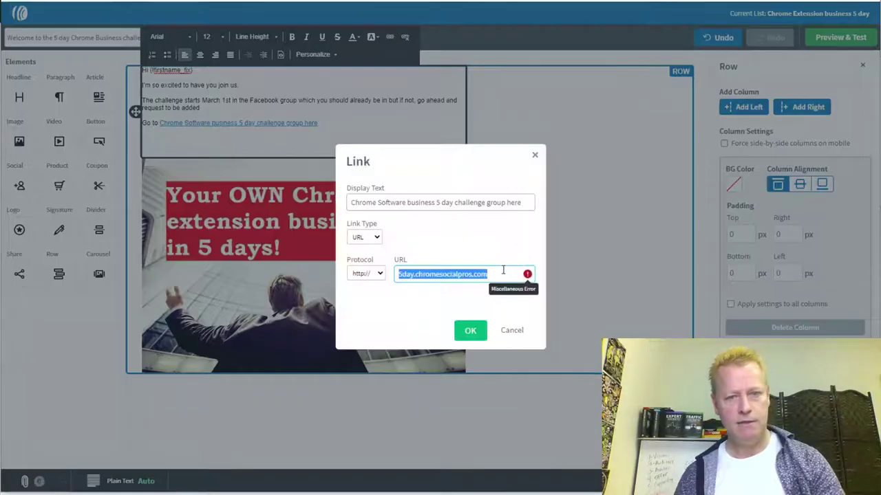
left_click(471, 330)
left_click(317, 297)
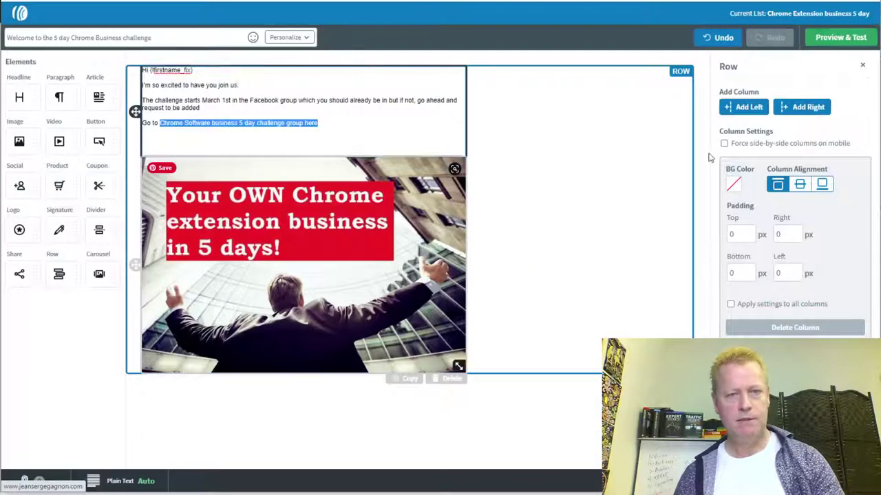
left_click(769, 192)
key("ctrl+v")
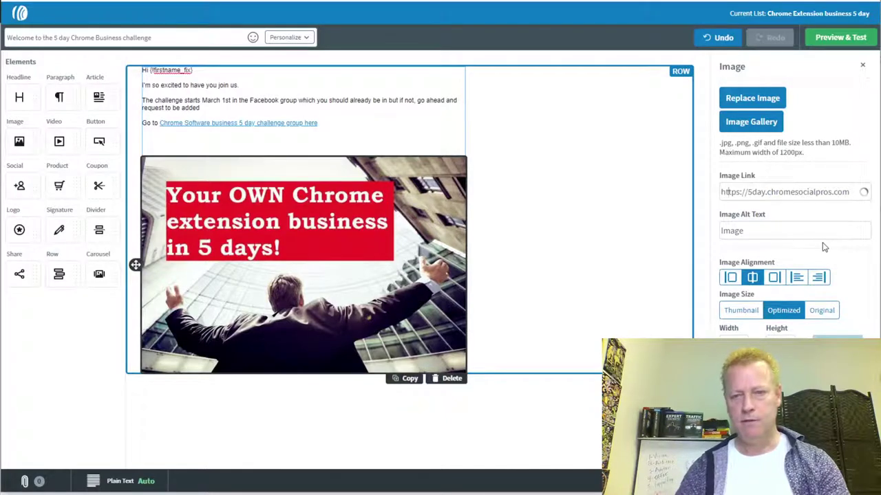
key("BackSpace")
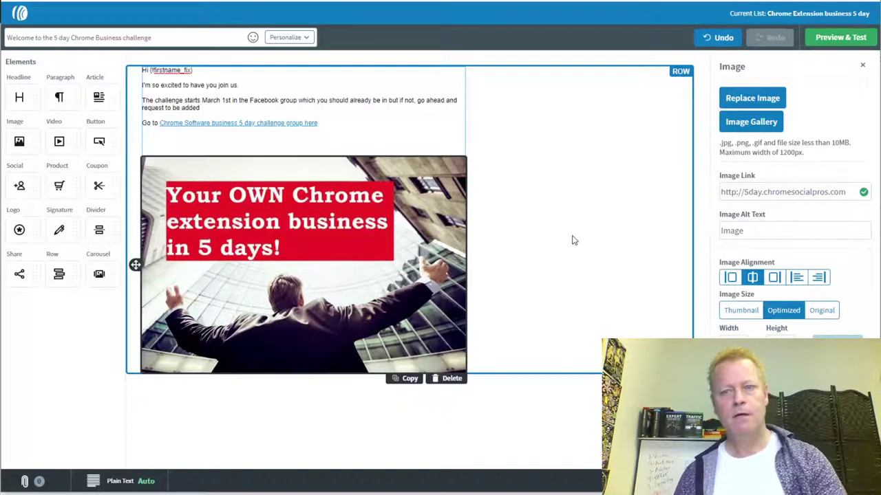
left_click(473, 312)
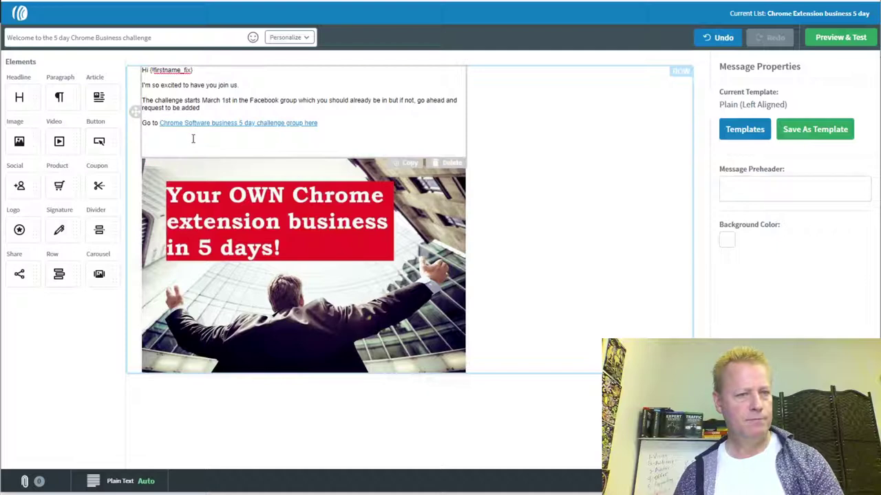
- Delete the empty line between the group link and the image
left_click(190, 143)
key("BackSpace")
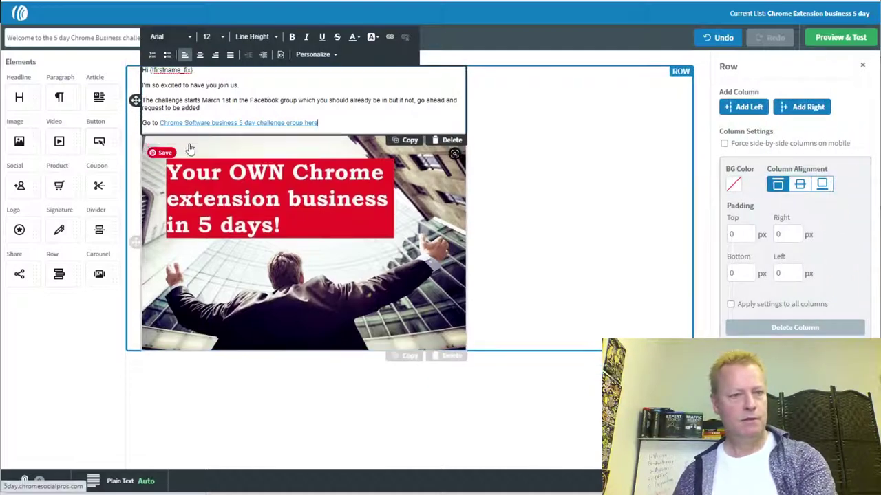
left_click(499, 318)
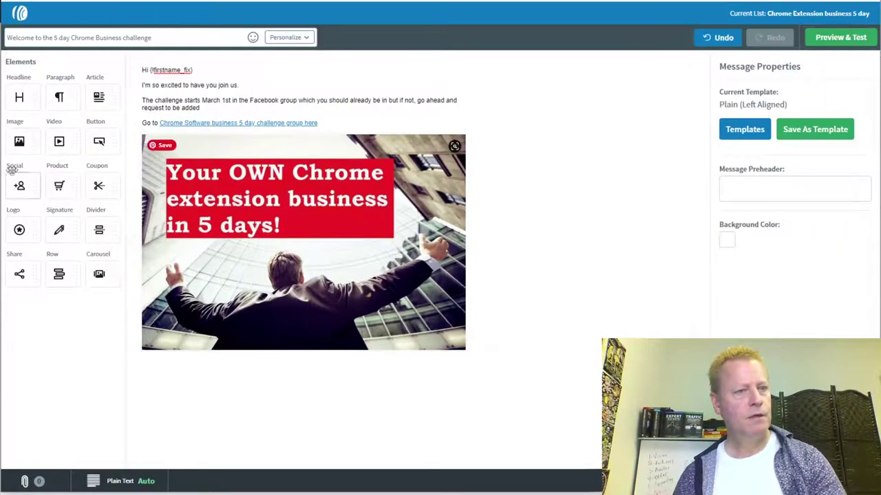
- Add a paragraph below the image about reminder emails, a March calendar reminder, and the 7pm first live
left_click_drag(55, 95, 199, 352)
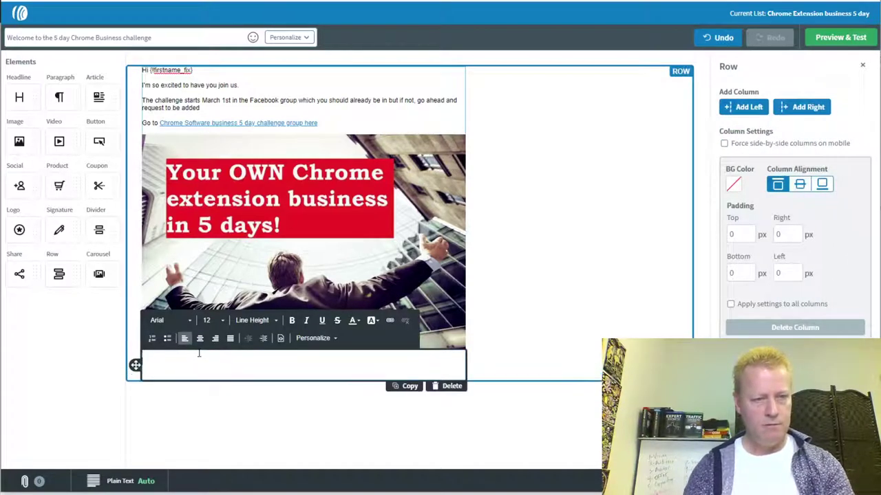
type("I'll be send")
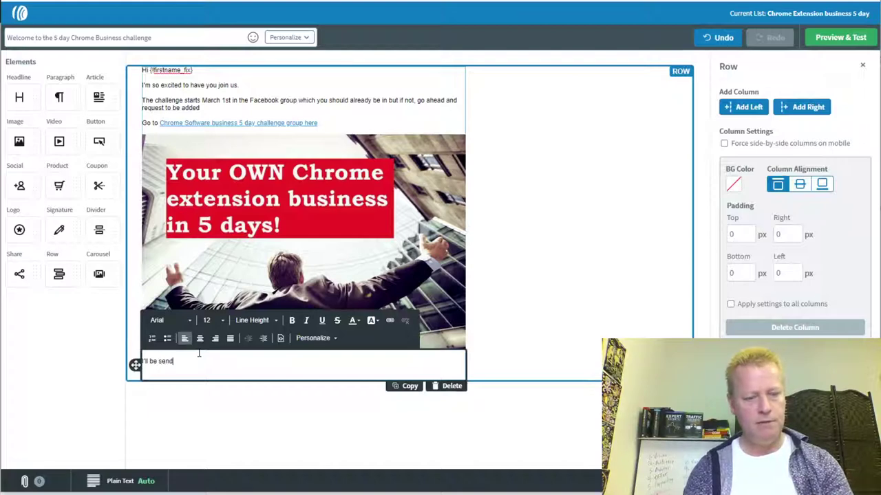
type("ing you emails")
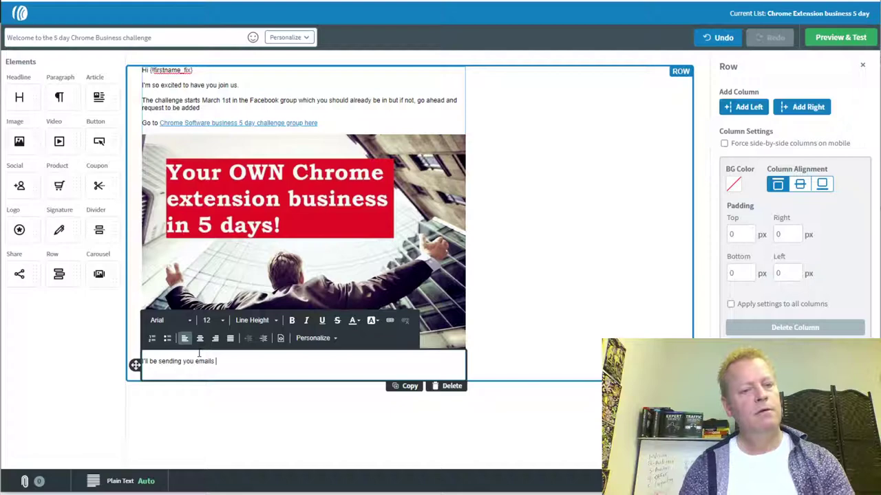
type(" when we get c")
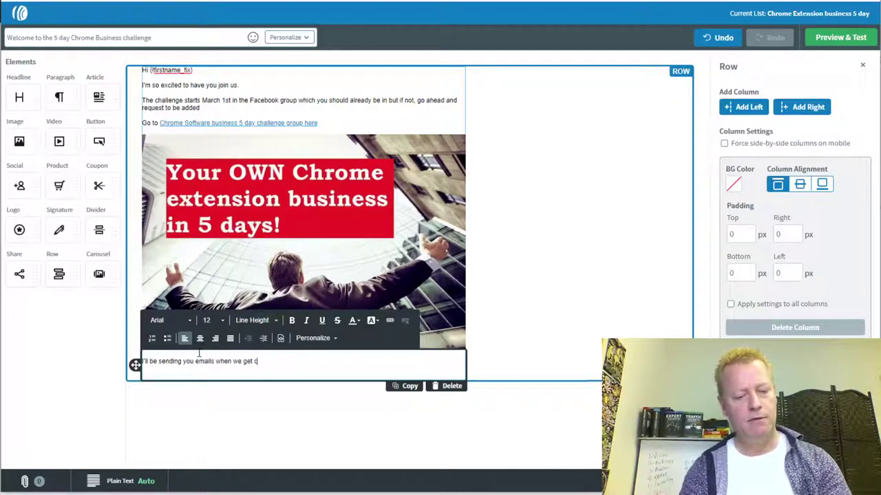
type("loser to the challenge")
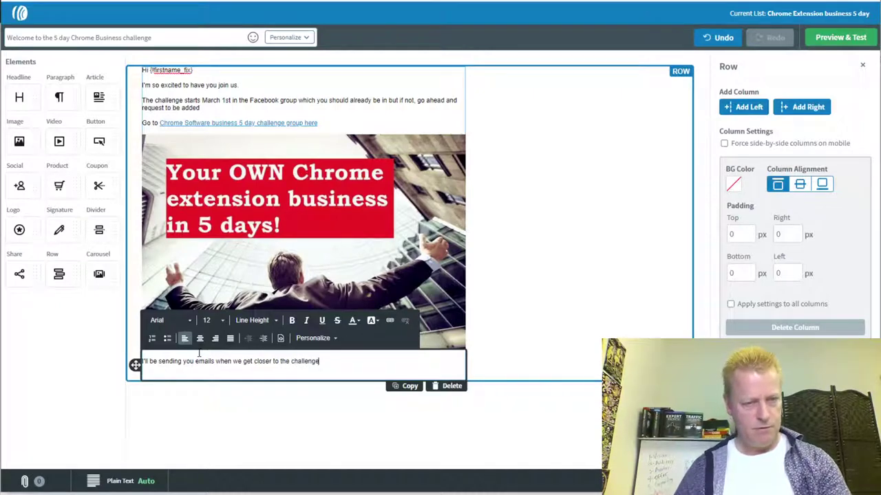
type(" t remind you.")
key("Return")
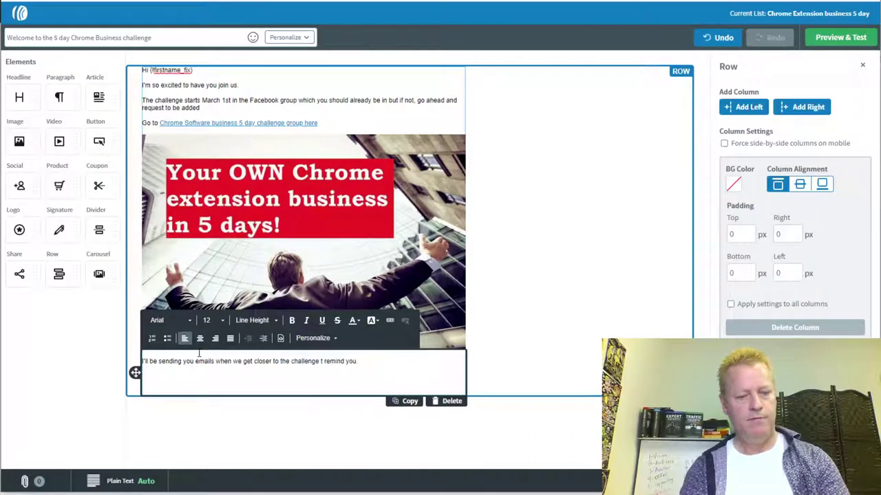
type("For no")
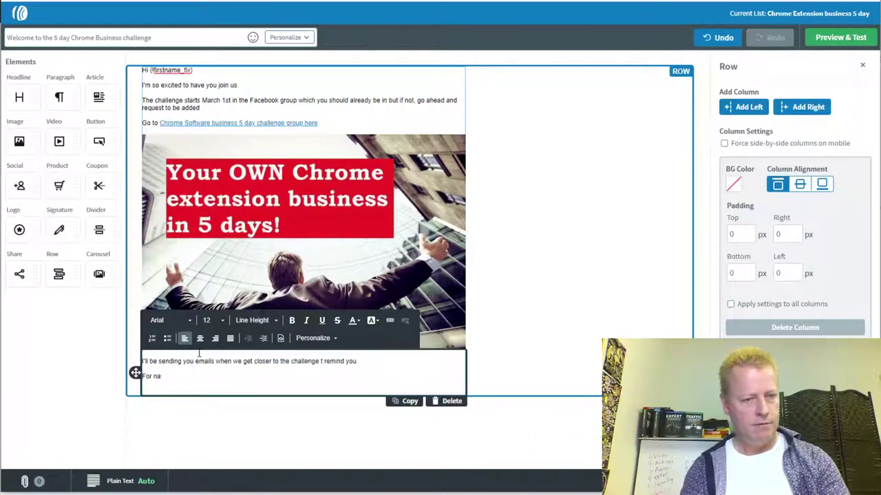
type("w, make sure you add")
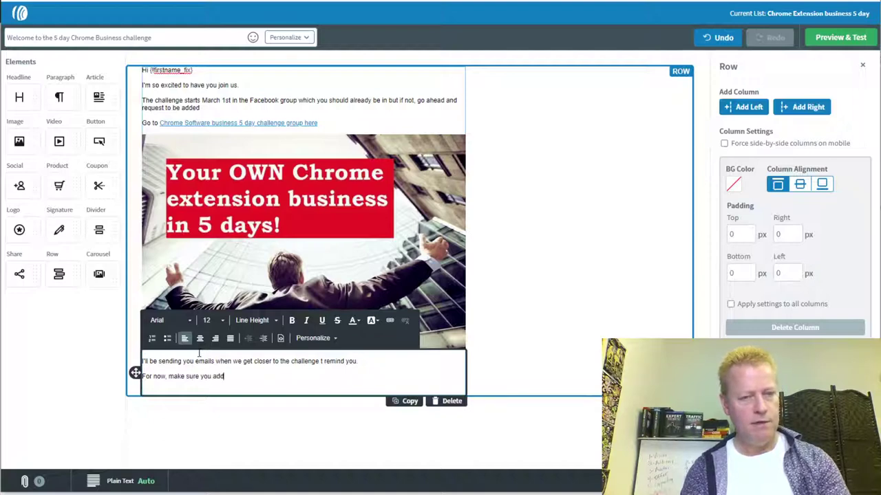
type(" a reminder in your Cal")
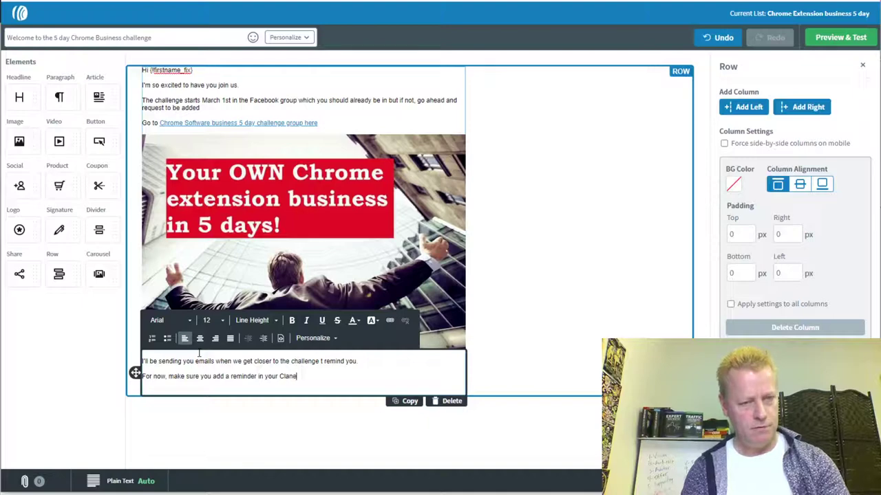
type("enda")
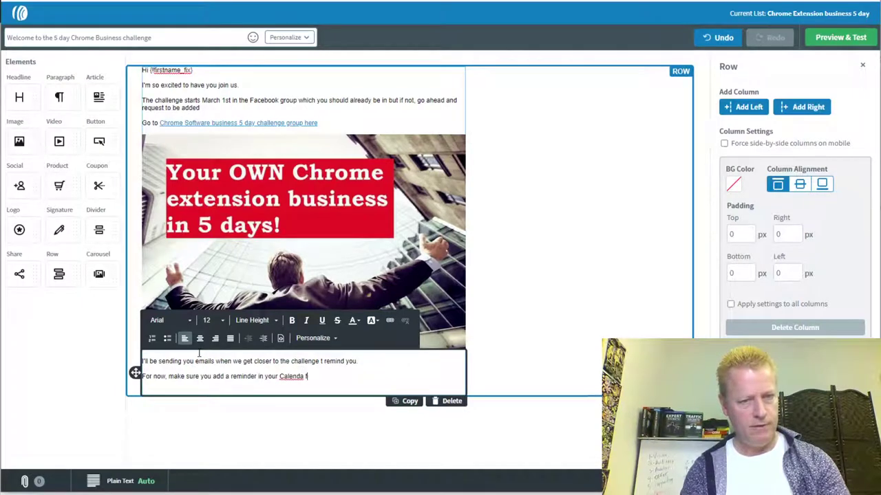
type("r for March!")
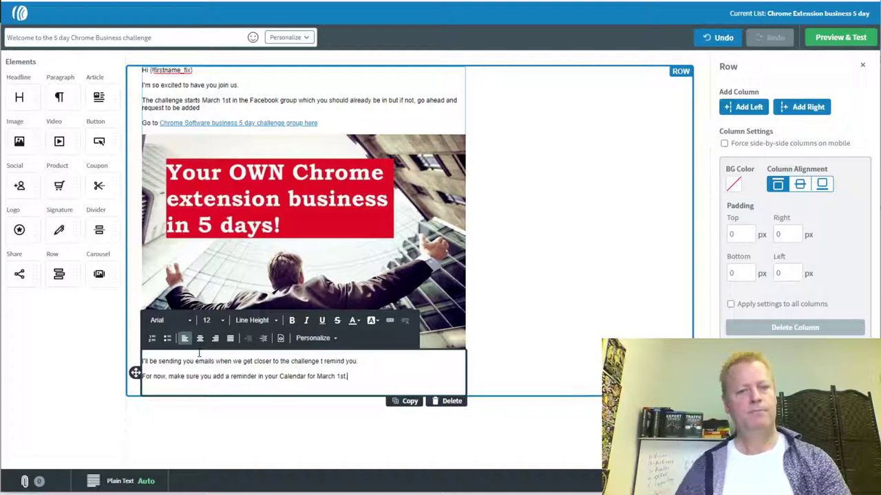
key("Return")
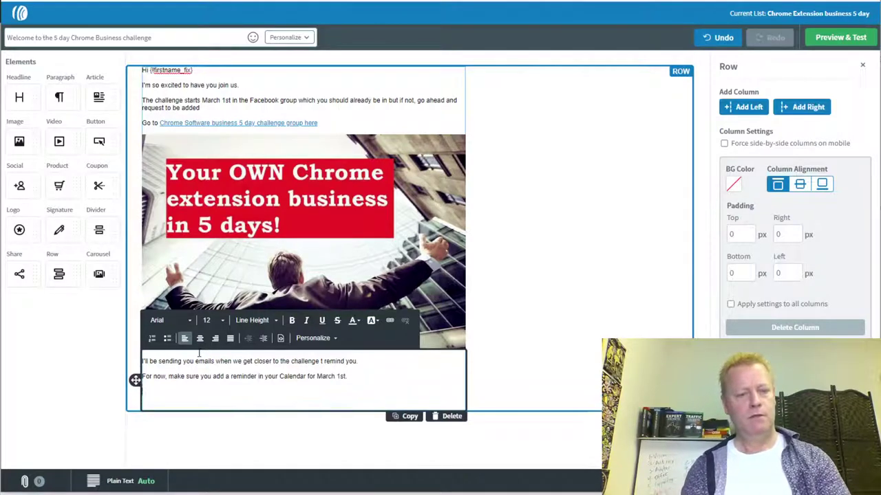
type("The first live")
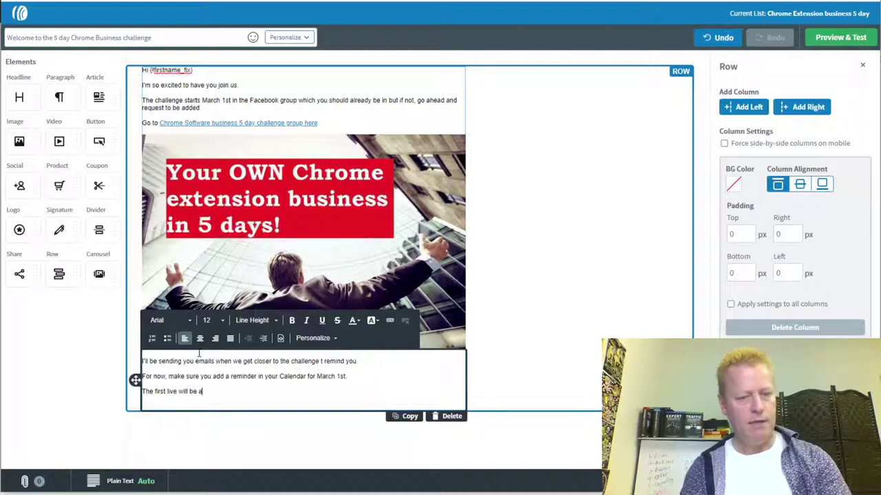
type("will be at 7p")
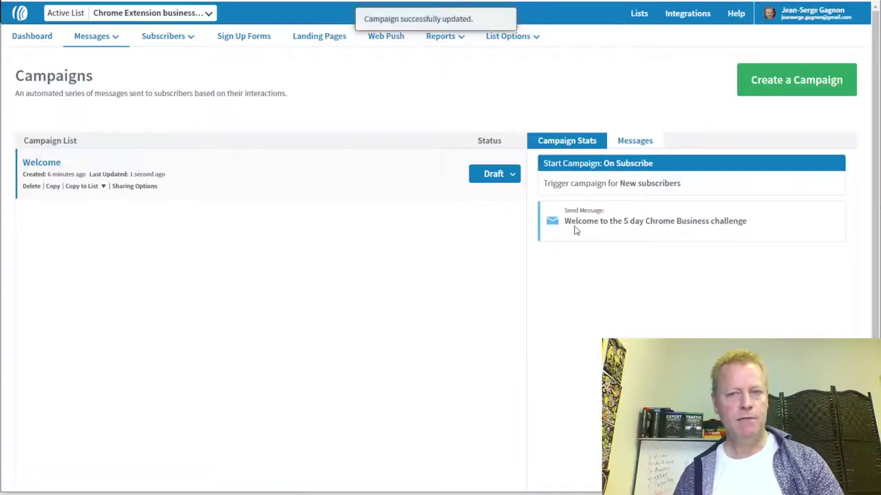
- Open the Welcome campaign's Draft status options to activate the campaign
left_click(511, 174)
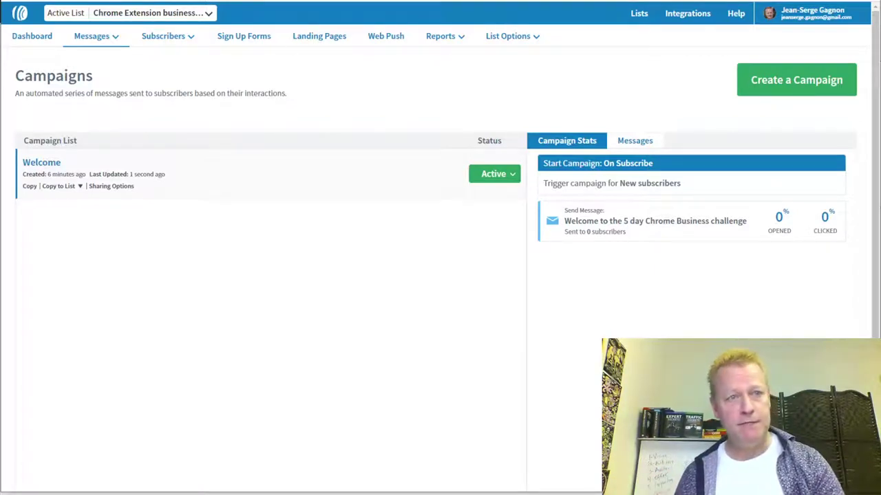
- Scroll the Facebook challenge group feed to review the cover-photo post
left_click(249, 2)
scroll(499, 261, "down", 4)
scroll(499, 261, "up", 5)
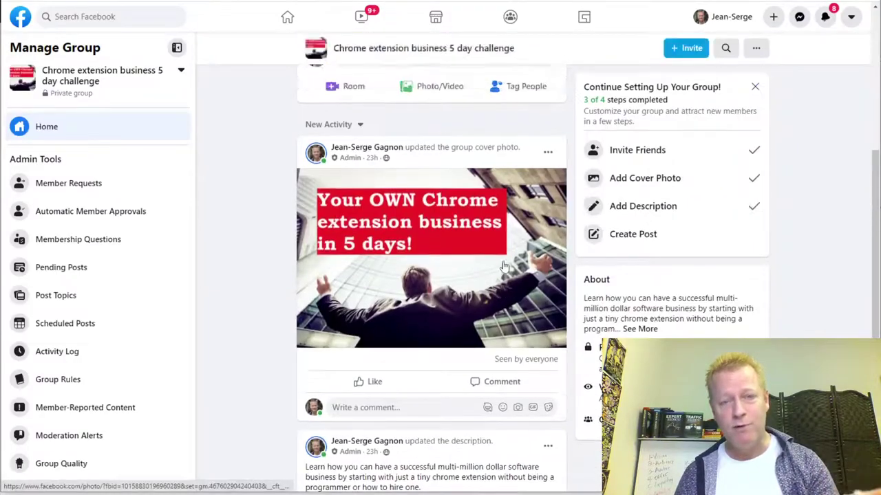
scroll(503, 265, "down", 5)
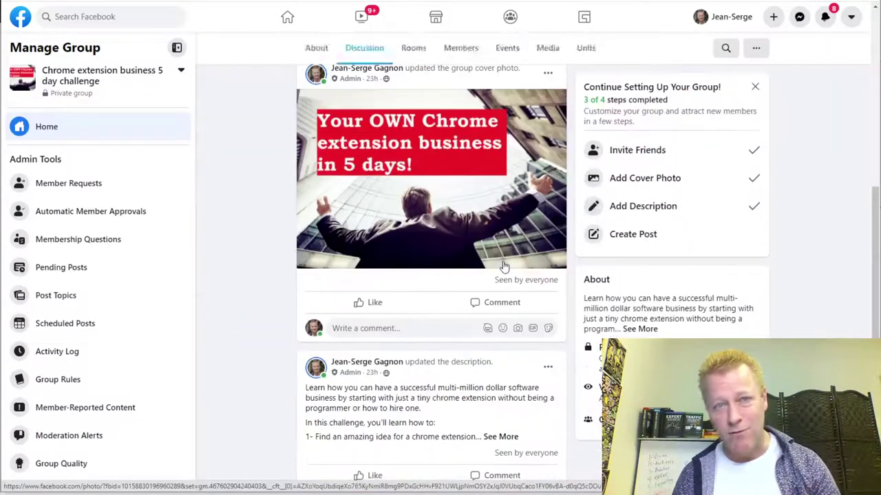
scroll(503, 266, "up", 4)
scroll(216, 228, "up", 2)
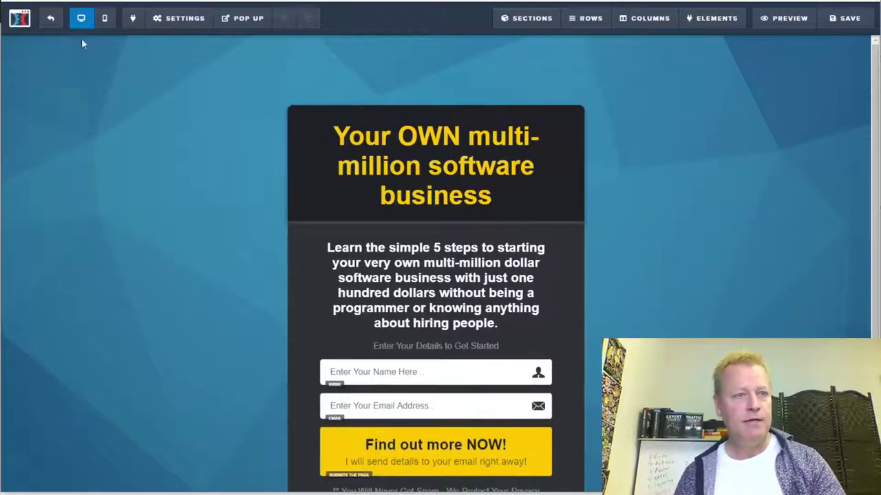
- Exit the page editor and start building a new funnel from the Funnels list
left_click(50, 17)
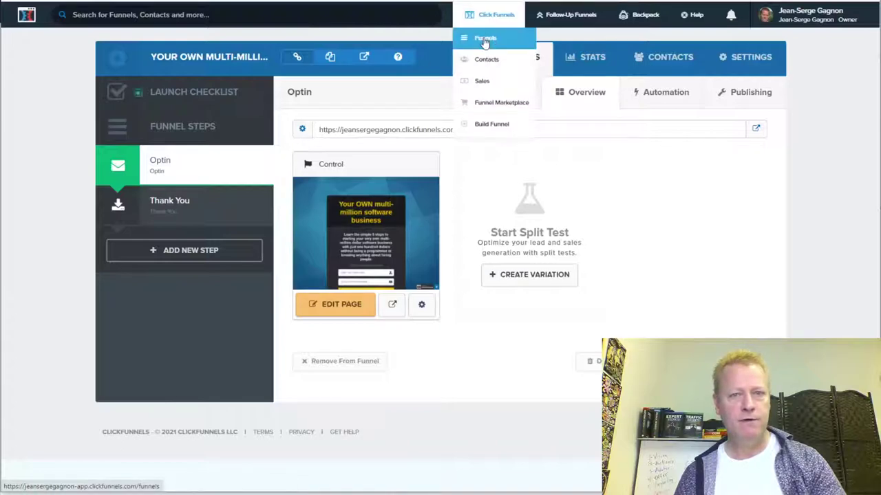
left_click(481, 35)
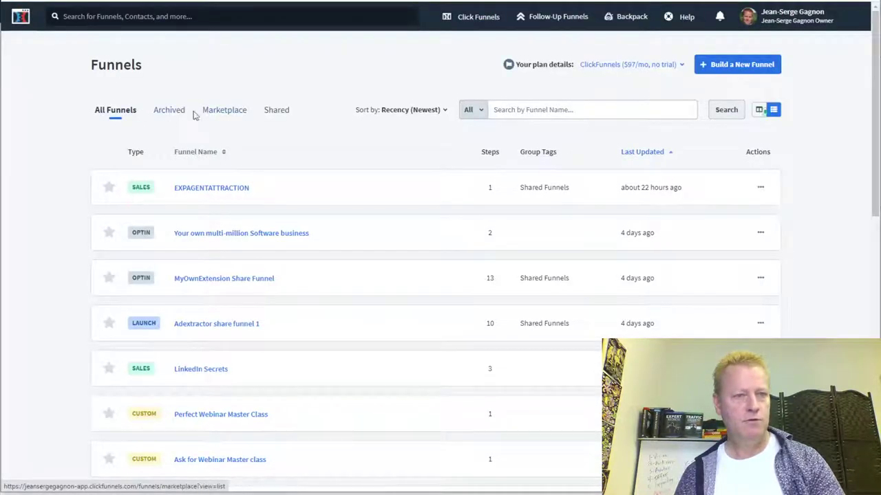
mouse_move(483, 19)
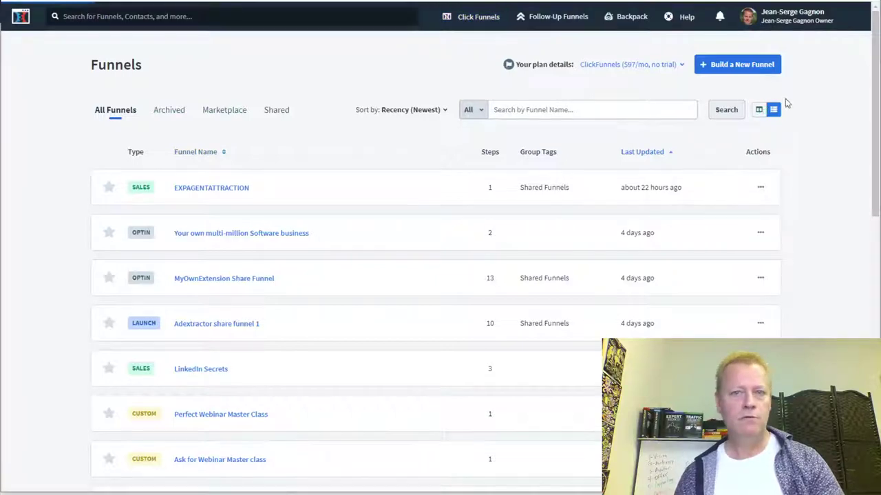
left_click(735, 68)
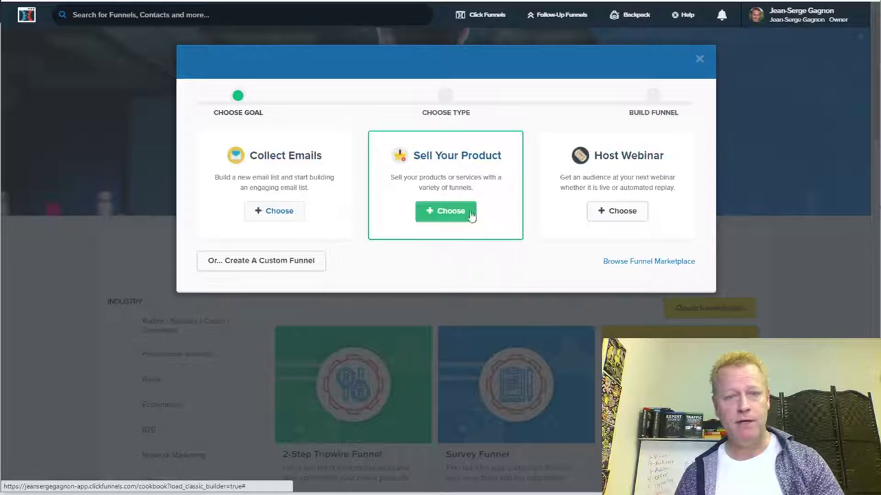
- Choose a custom funnel and name it 'Free 5 day challenge to Your Own Chrome Extension Business!'
left_click(269, 265)
left_click(268, 157)
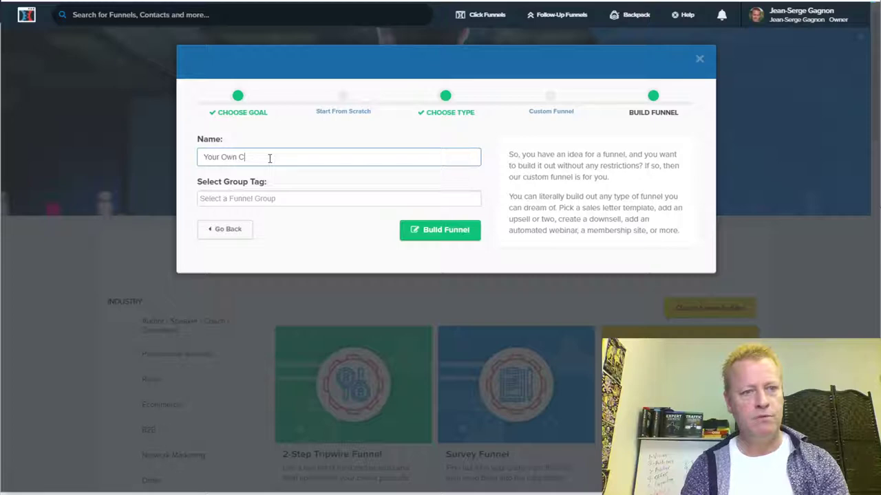
type("Your Own Chrome Extension Business")
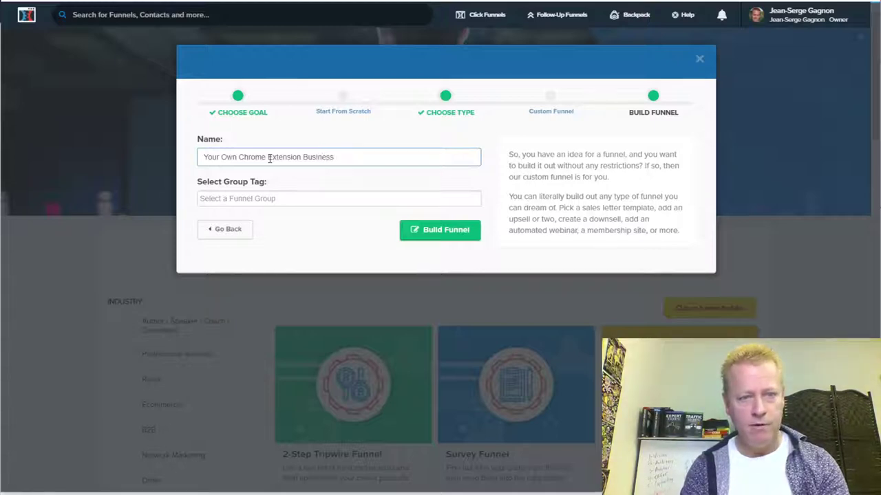
type("5 day challenge")
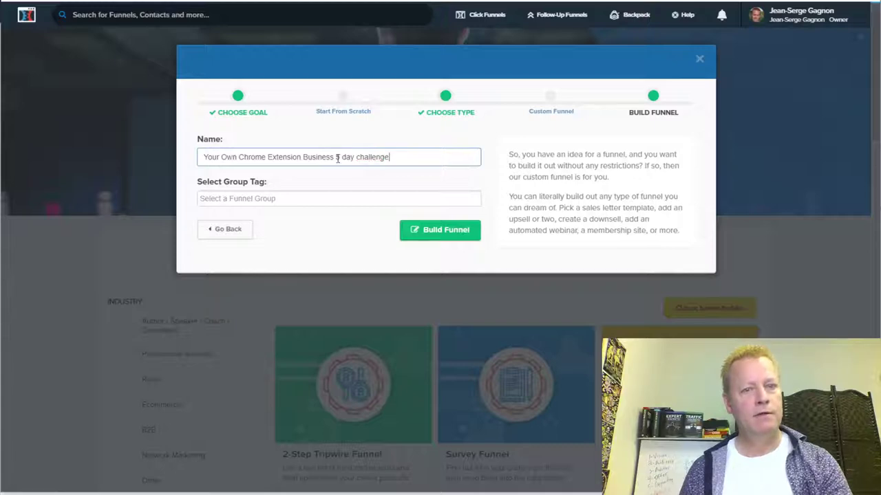
type("Free")
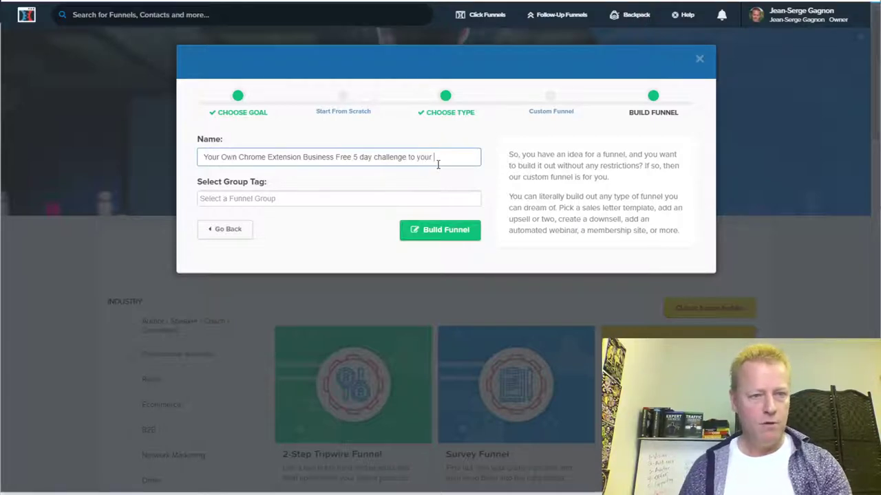
left_click_drag(334, 157, 195, 176)
key("ctrl+c")
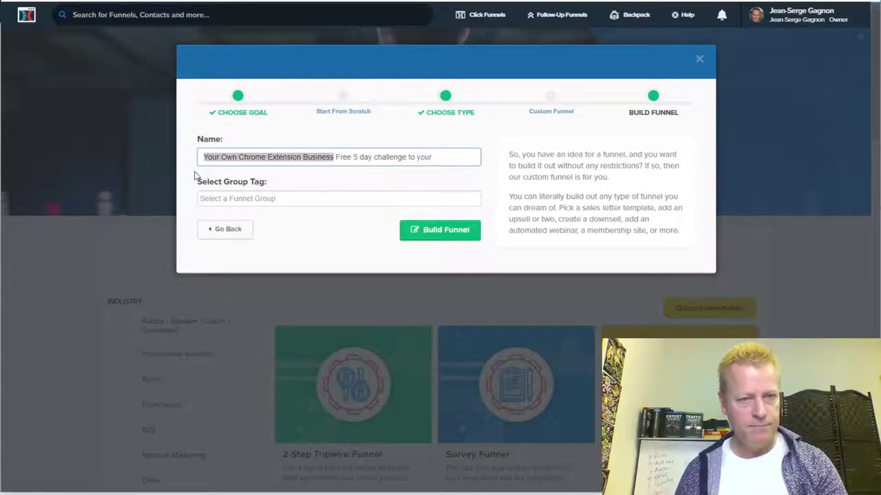
key("BackSpace")
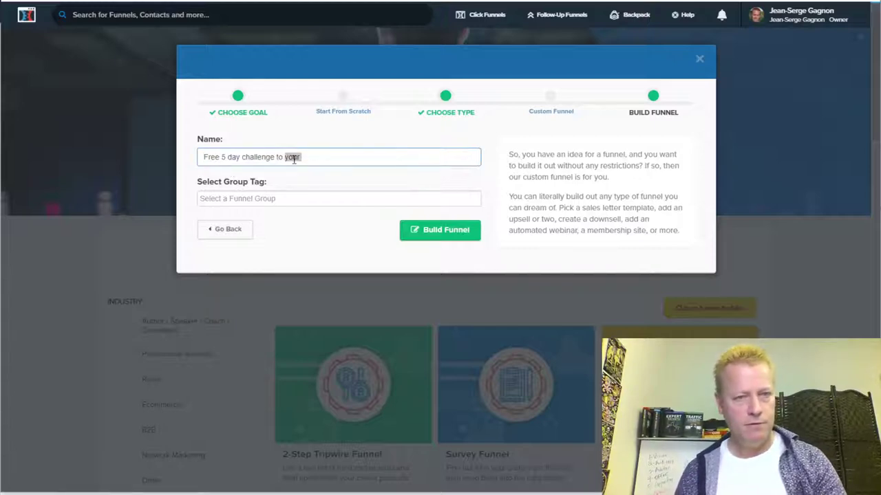
key("ctrl+v")
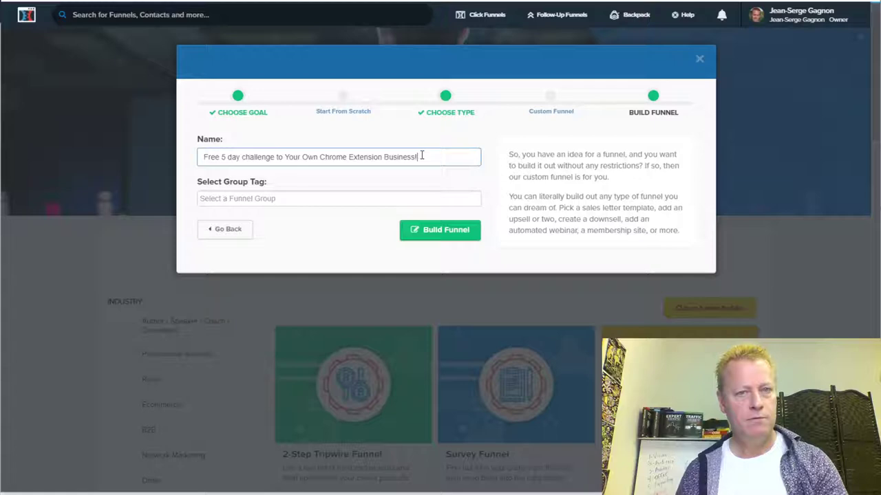
- Create the challenge funnel and choose the Big Blur Optin template for its optin page
left_click(447, 237)
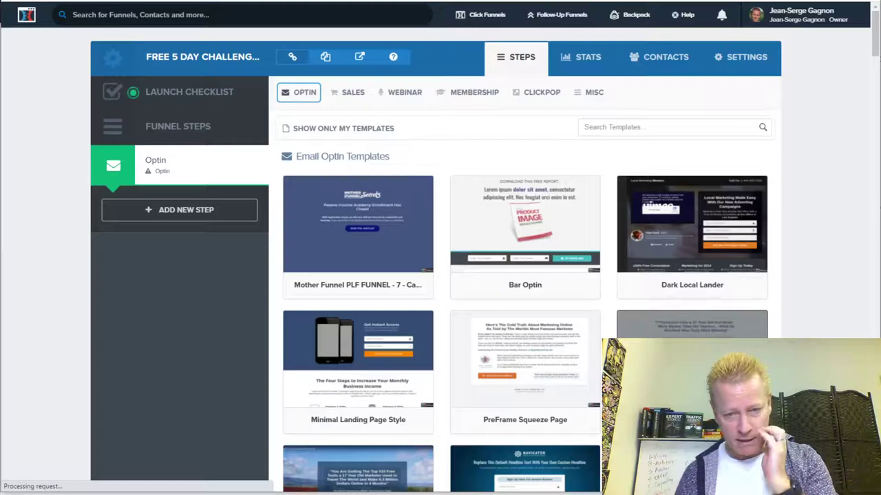
scroll(444, 465, "down", 3)
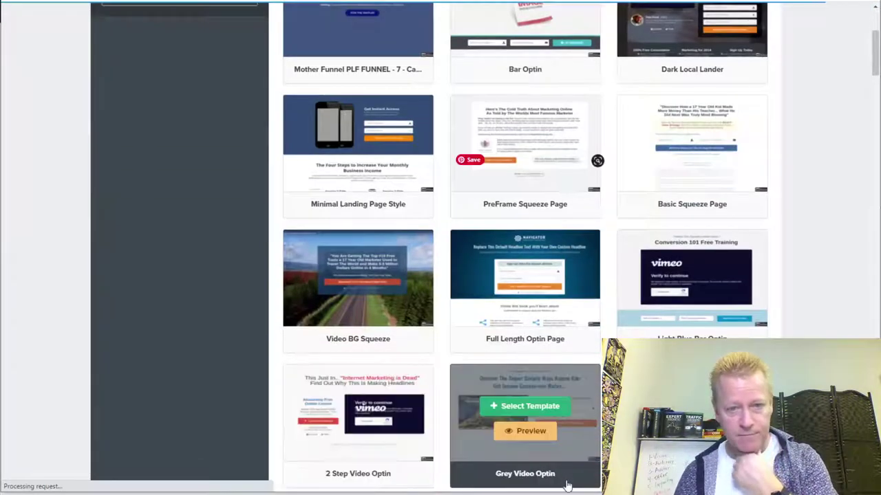
scroll(829, 308, "down", 4)
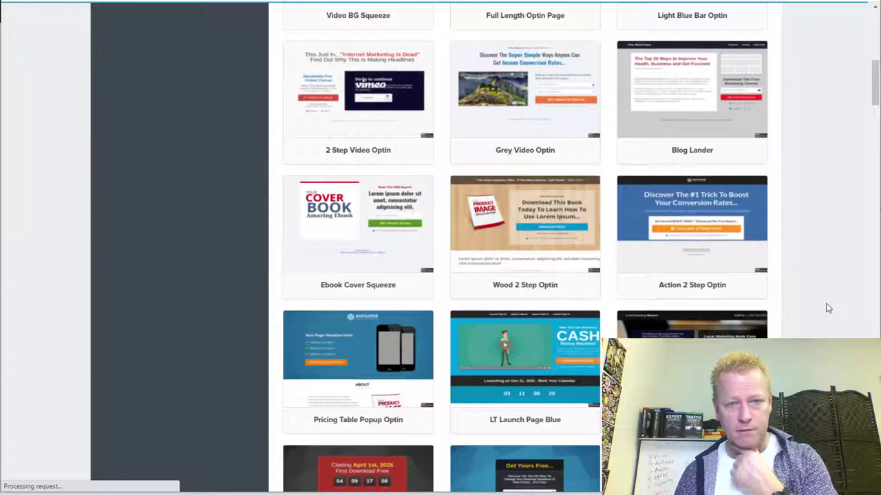
scroll(828, 308, "down", 3)
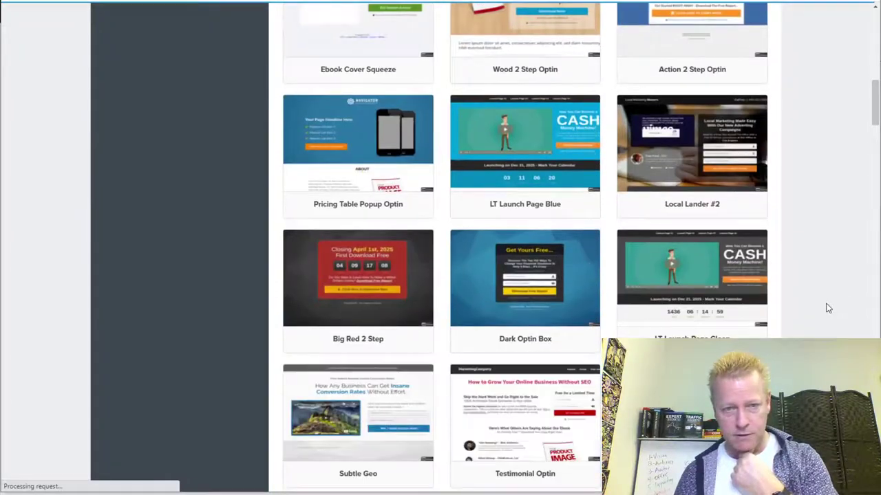
scroll(828, 308, "down", 2)
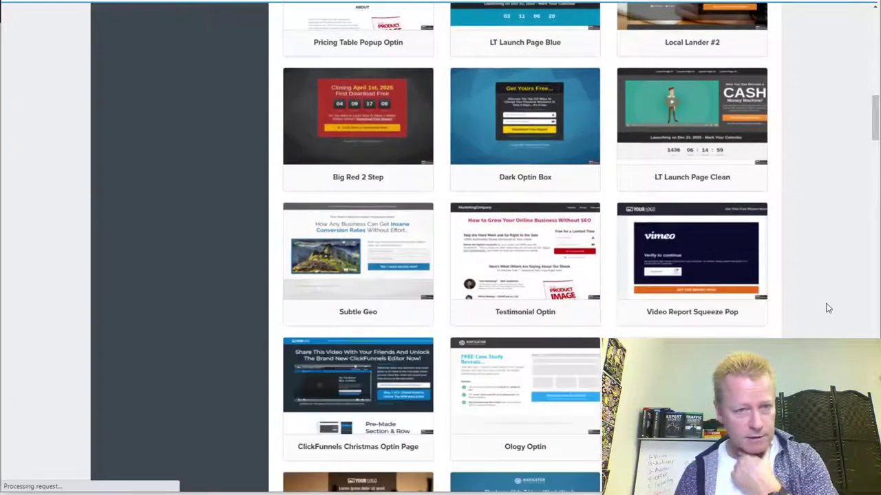
scroll(789, 333, "down", 2)
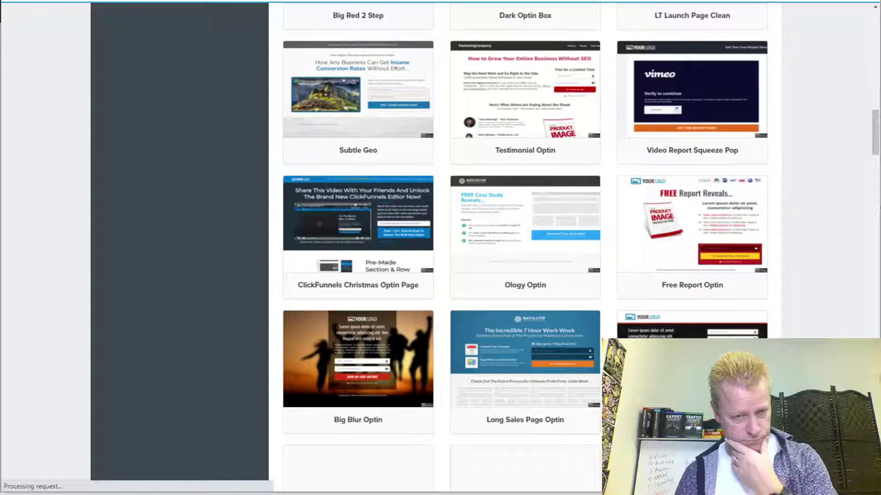
mouse_move(419, 385)
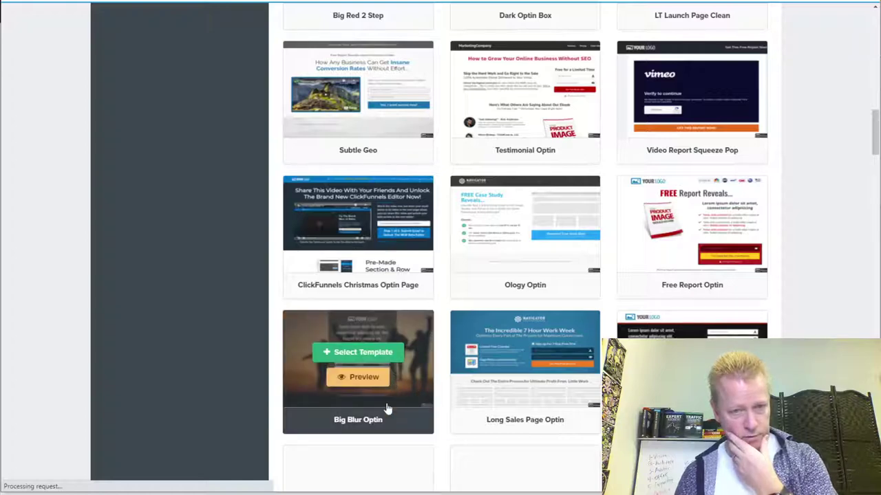
left_click(363, 353)
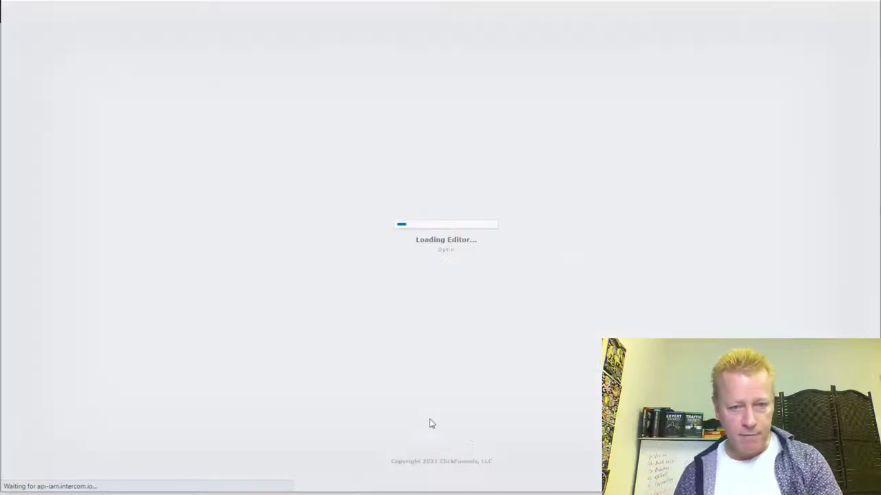
mouse_move(277, 493)
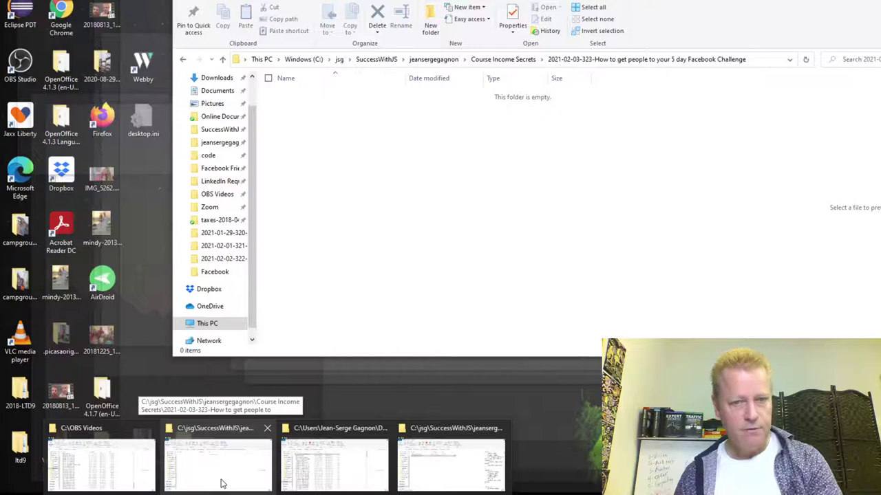
- Navigate File Explorer from the user folder into the Course Income Secrets folder
left_click(222, 483)
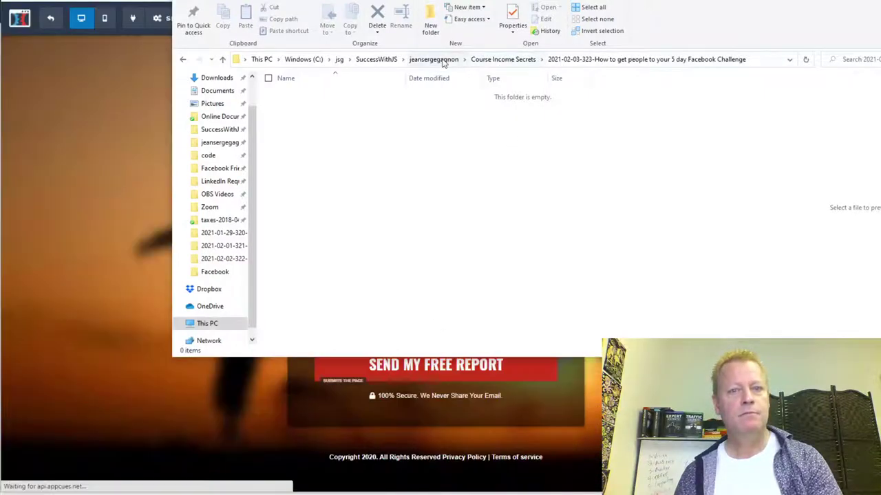
left_click(434, 59)
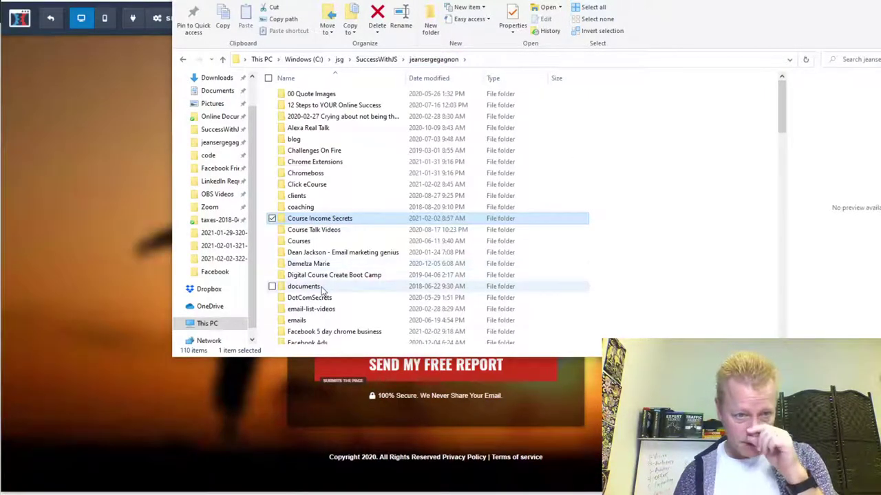
scroll(324, 263, "down", 4)
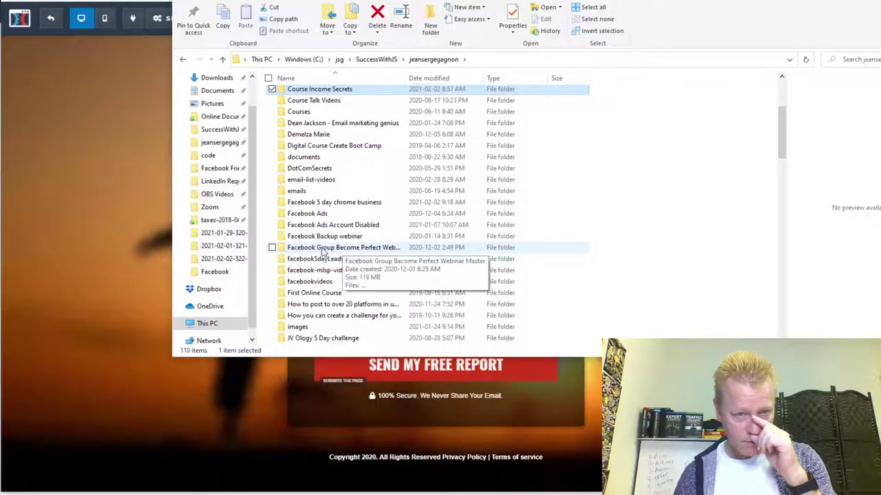
double_click(335, 202)
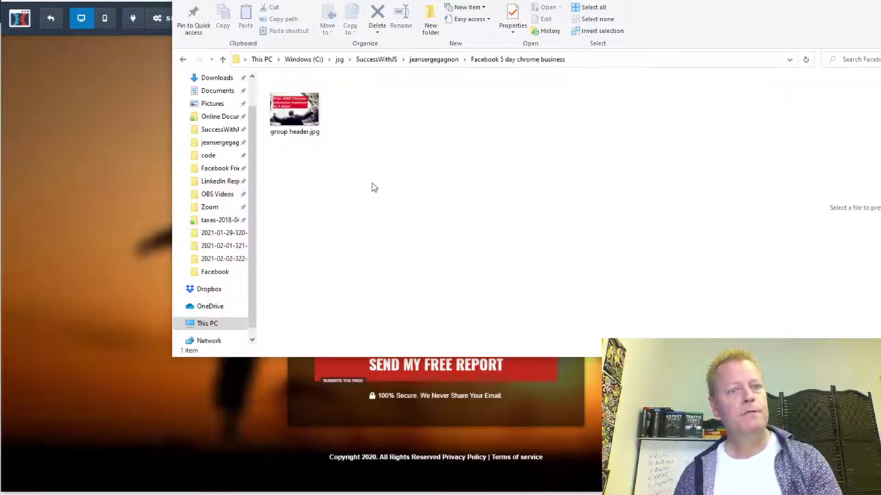
left_click(433, 60)
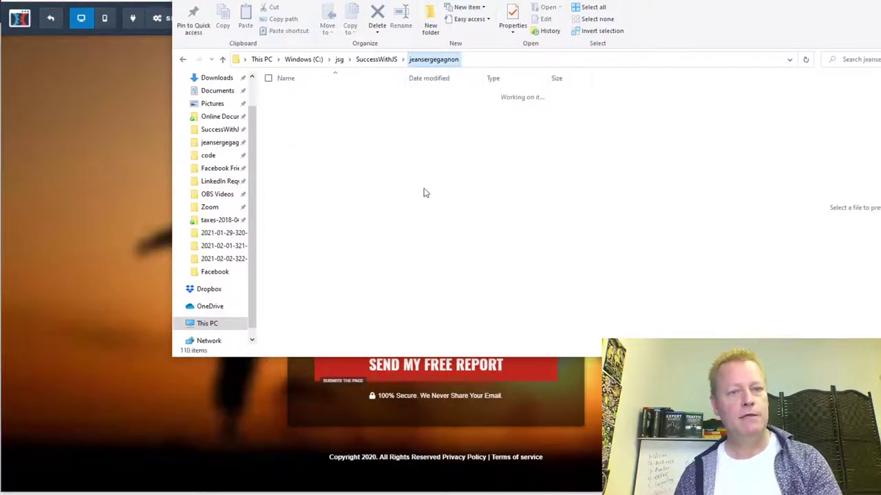
scroll(372, 212, "down", 5)
scroll(383, 217, "up", 5)
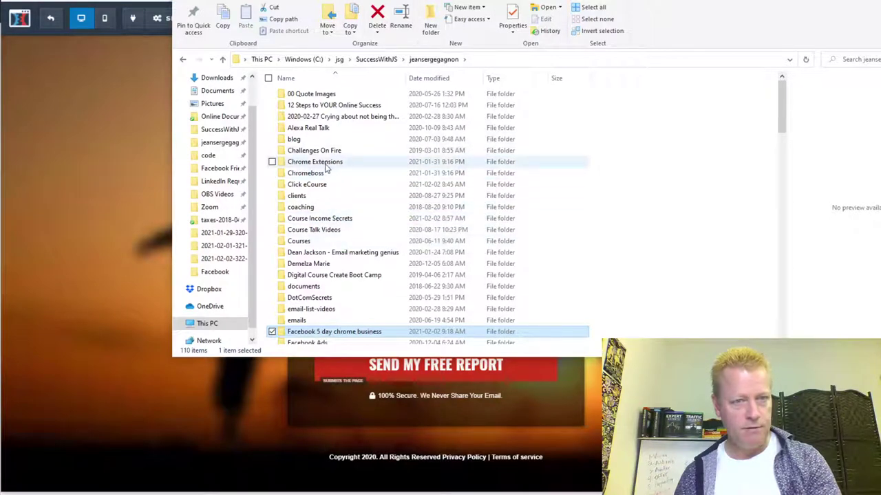
double_click(332, 218)
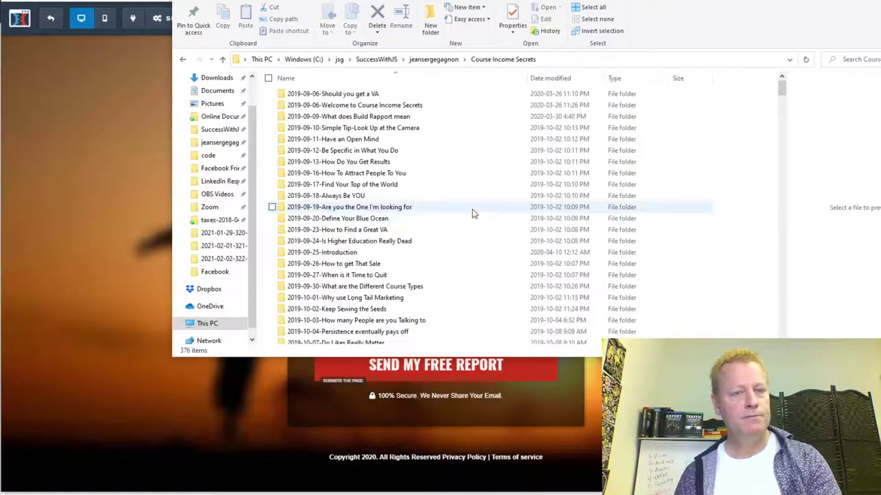
scroll(372, 247, "down", 15)
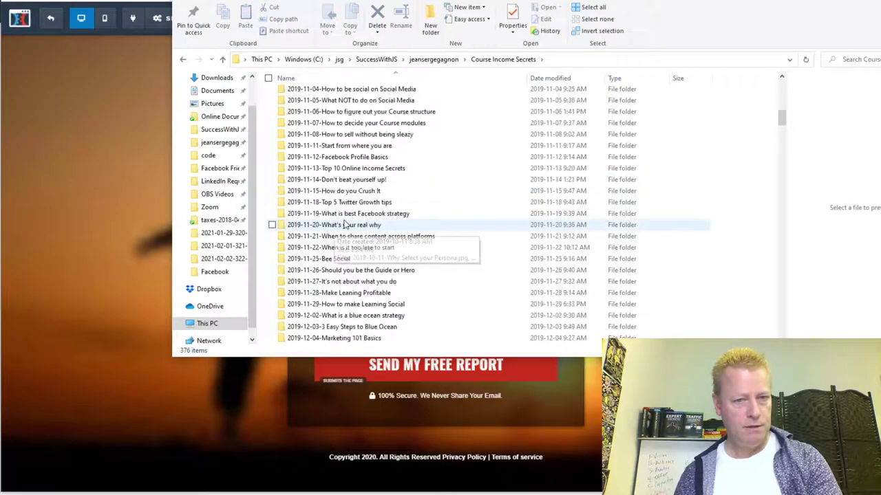
left_click_drag(782, 128, 782, 307)
scroll(340, 208, "down", 5)
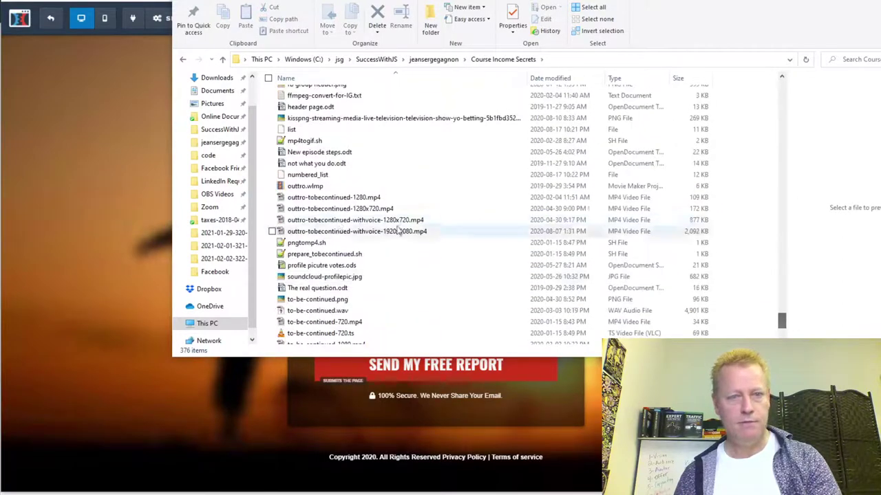
scroll(340, 209, "up", 8)
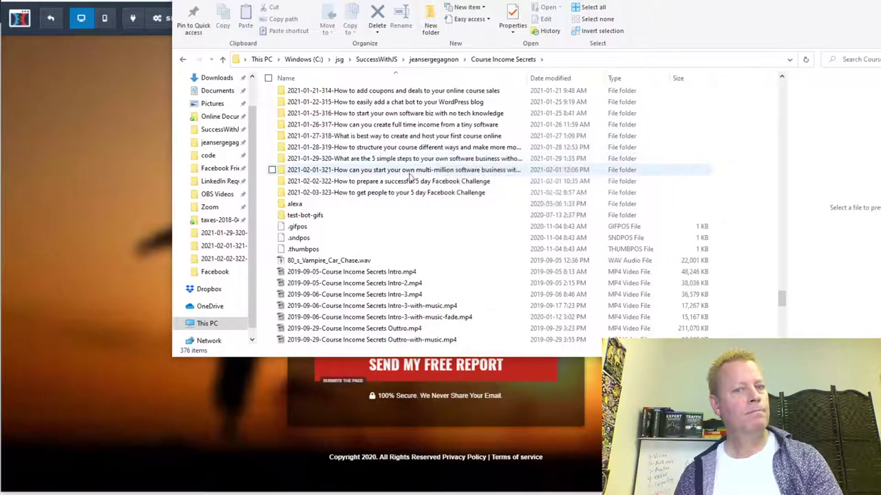
double_click(408, 172)
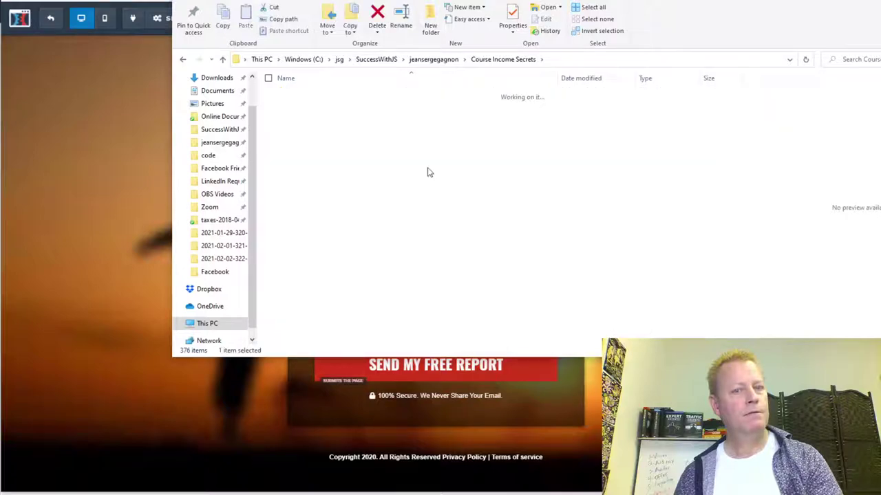
scroll(415, 199, "down", 2)
scroll(415, 204, "down", 2)
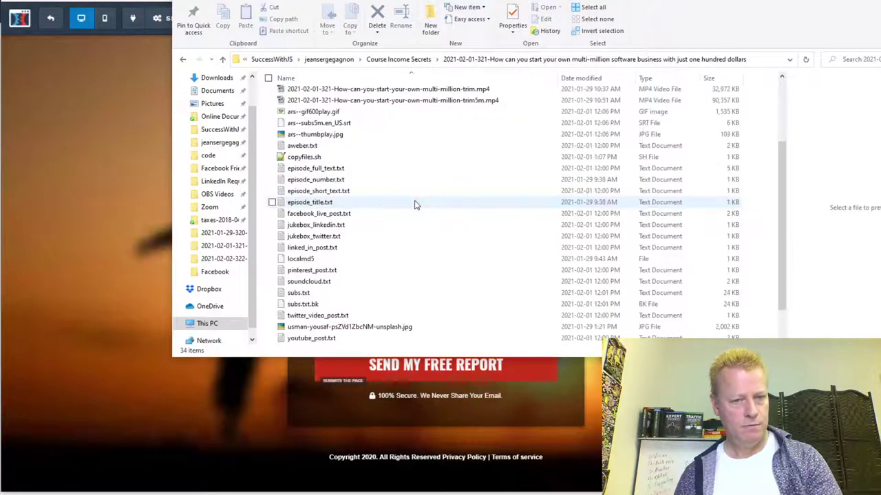
left_click(356, 329)
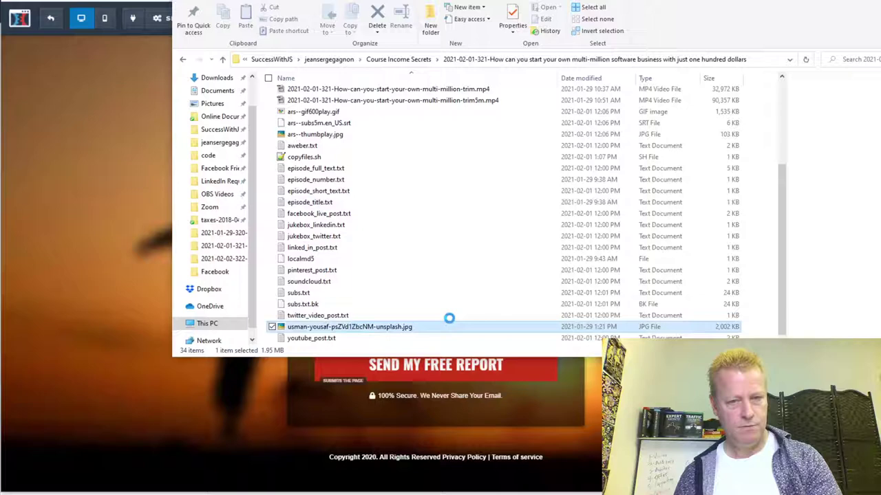
scroll(449, 211, "up", 1)
scroll(449, 211, "up", 3)
left_click(222, 59)
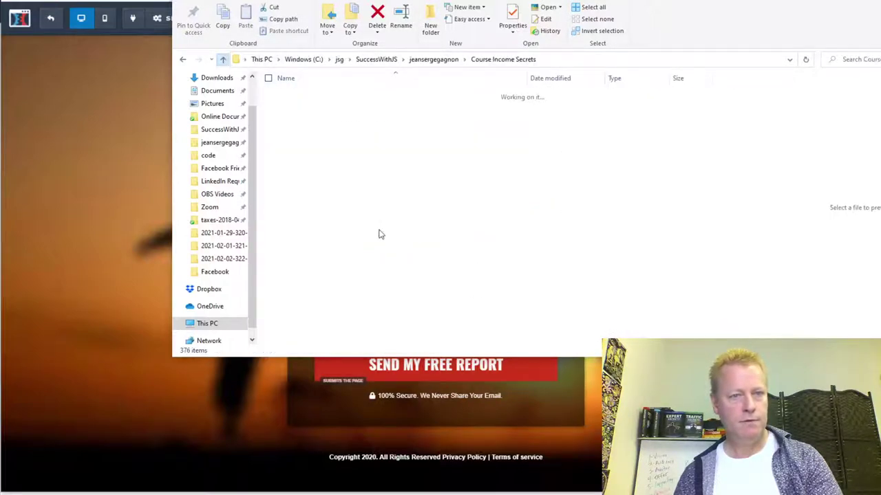
double_click(440, 314)
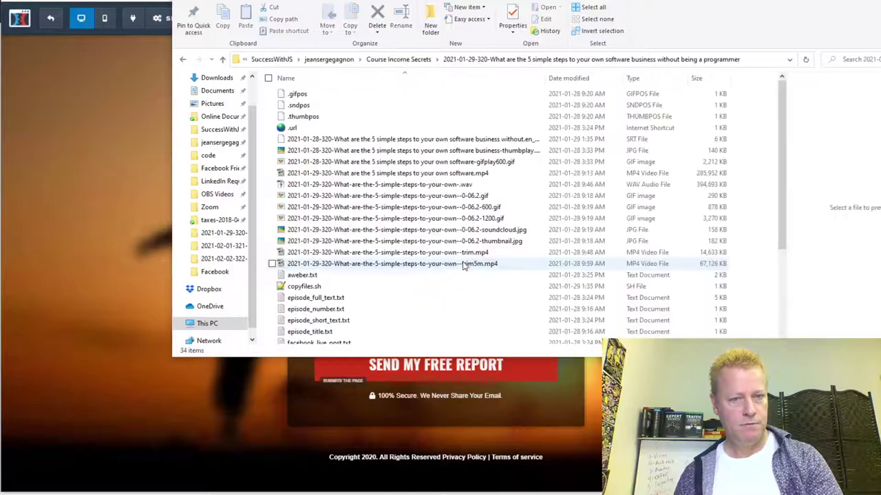
scroll(413, 270, "down", 5)
scroll(407, 271, "up", 5)
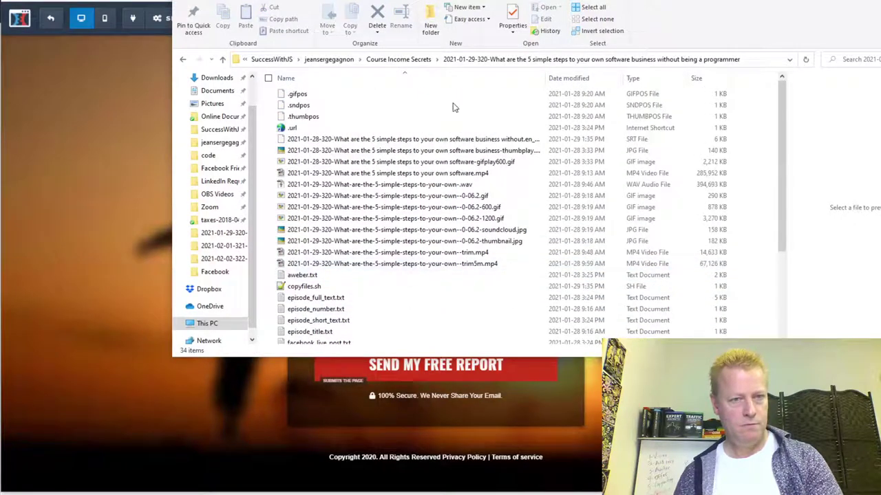
left_click(223, 60)
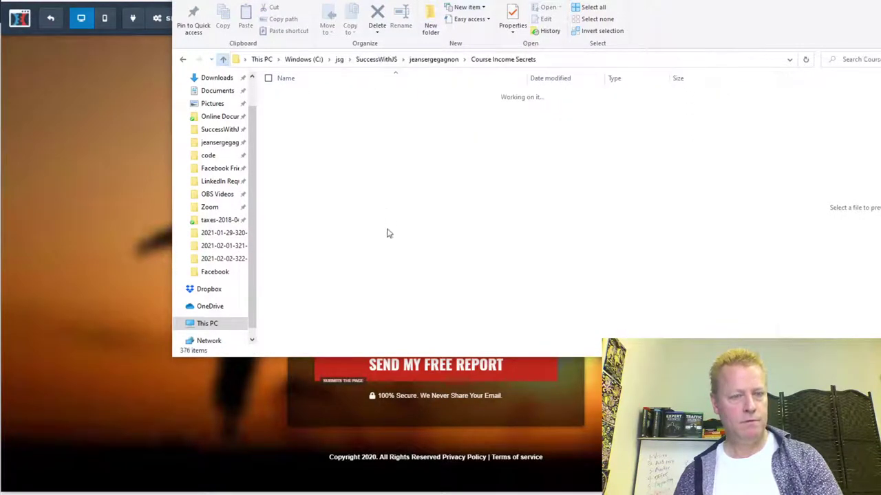
left_click(344, 327)
double_click(397, 326)
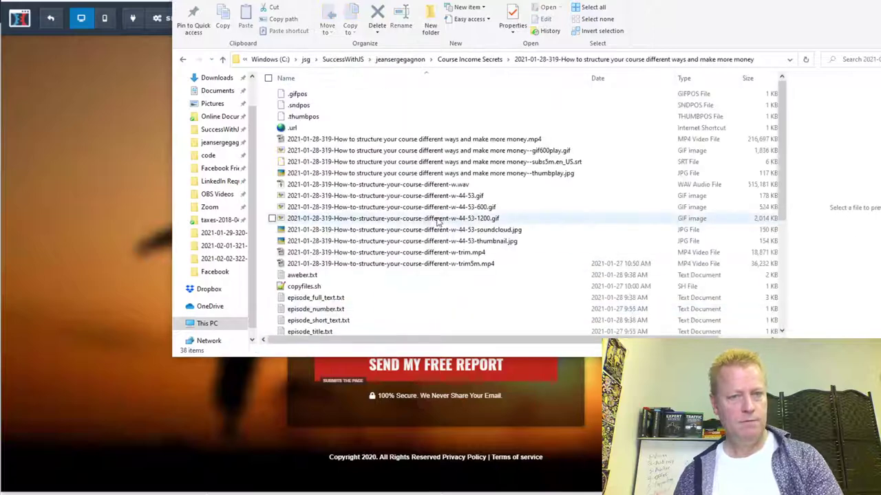
scroll(434, 227, "down", 5)
left_click(402, 251)
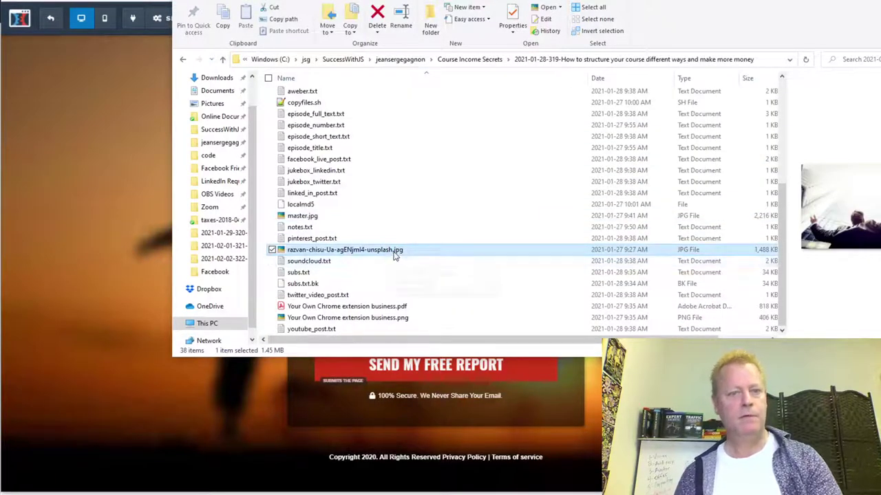
- Paste the unsplash photo into the Facebook 5 day chrome business folder
left_click(404, 60)
scroll(390, 215, "down", 5)
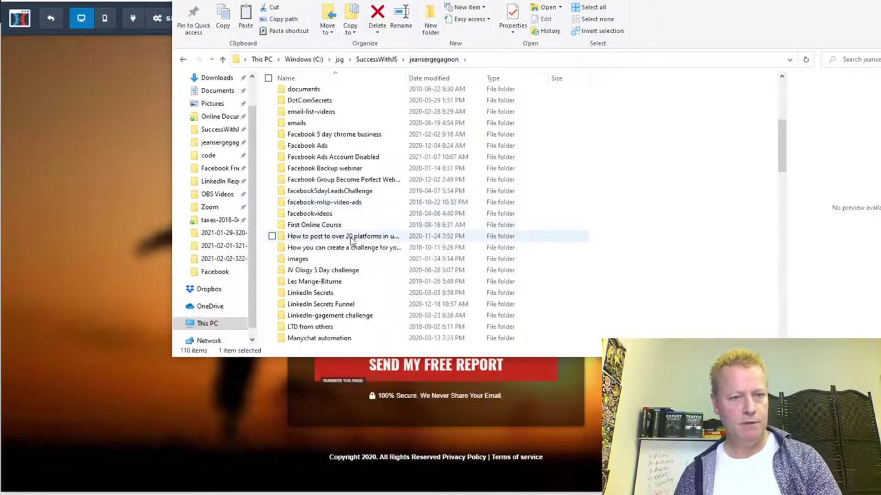
double_click(335, 135)
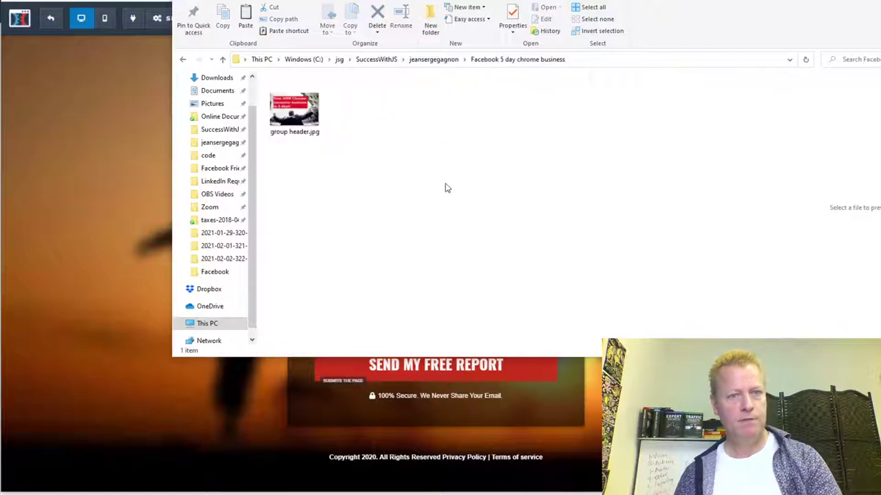
key("ctrl+v")
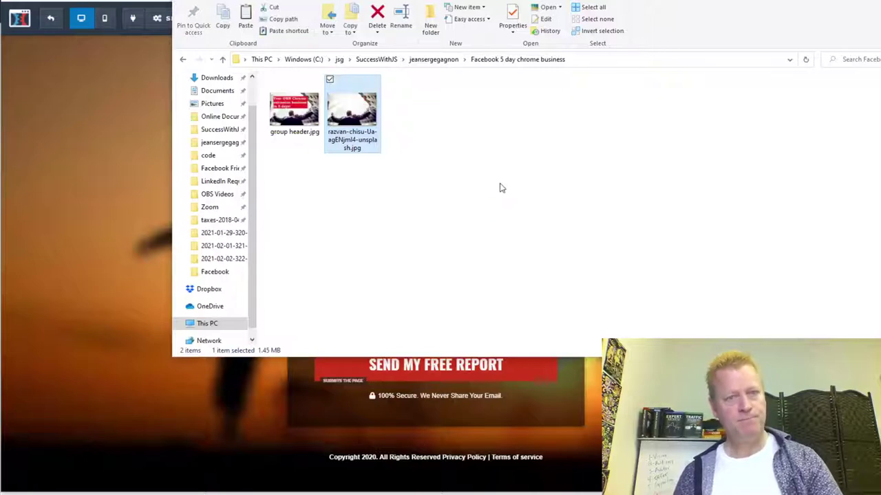
- List the folder in Details view with a widened Name column, then minimize Explorer
right_click(356, 117)
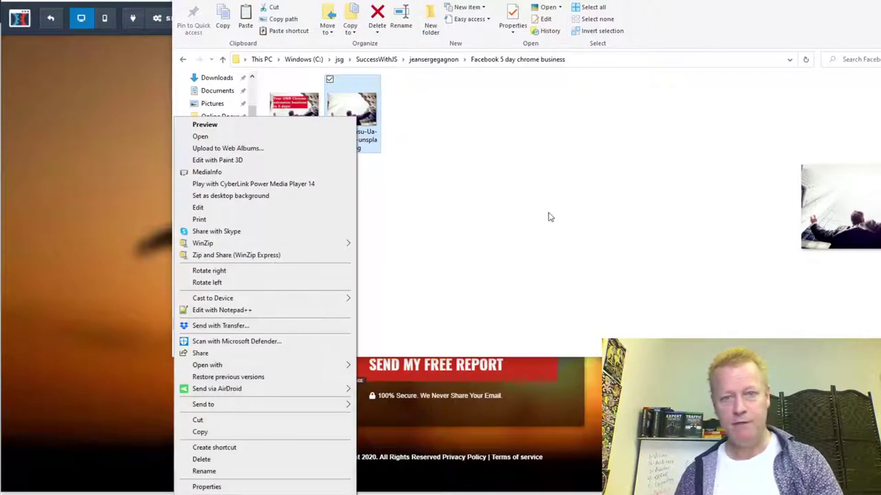
left_click(556, 217)
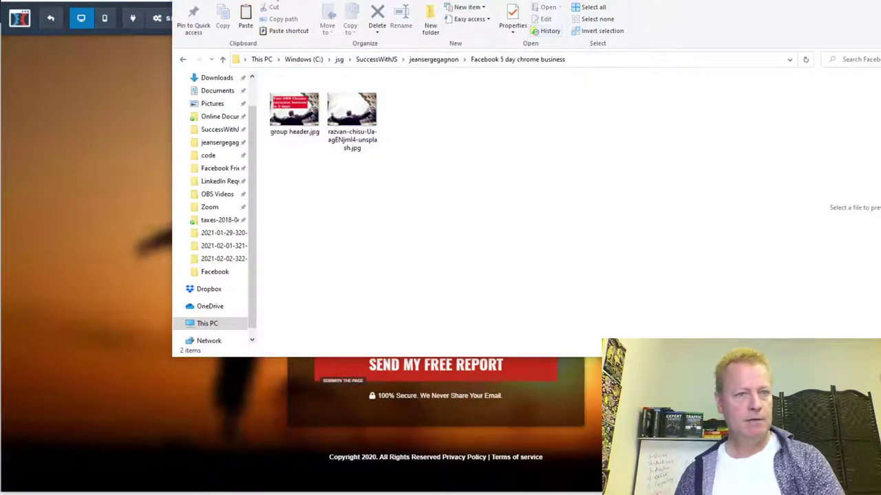
left_click(277, 3)
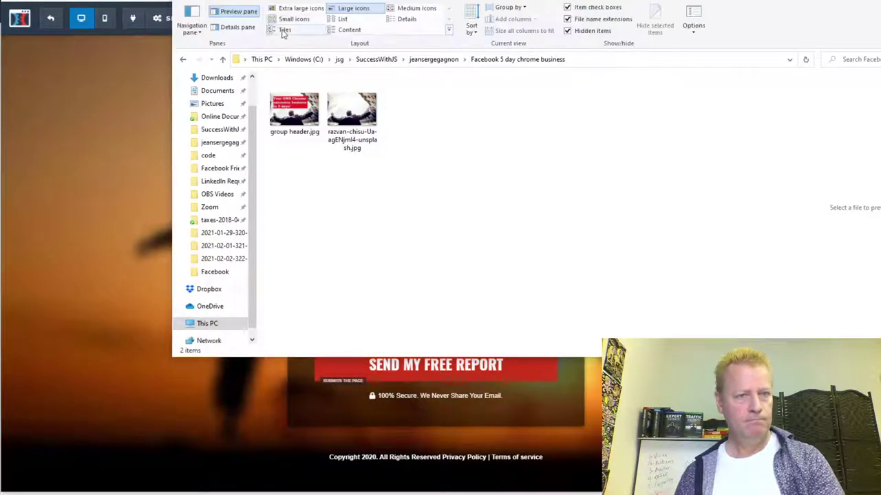
left_click(405, 19)
left_click_drag(346, 77, 478, 71)
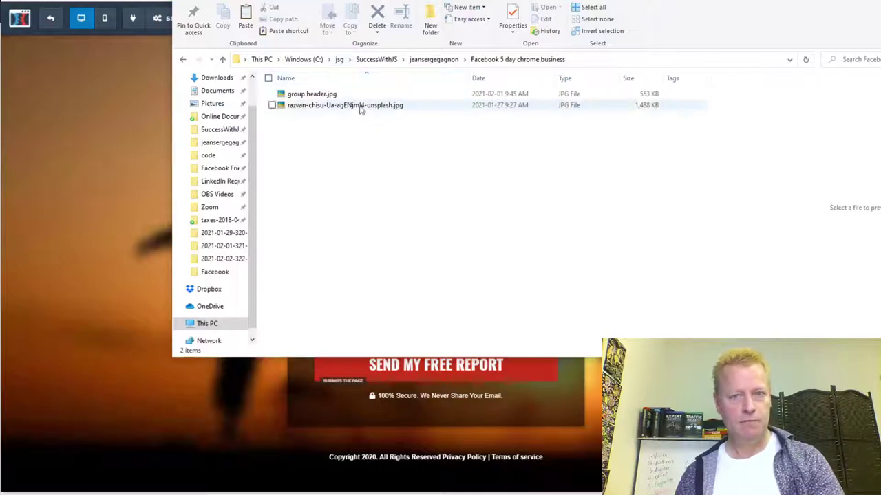
left_click(142, 239)
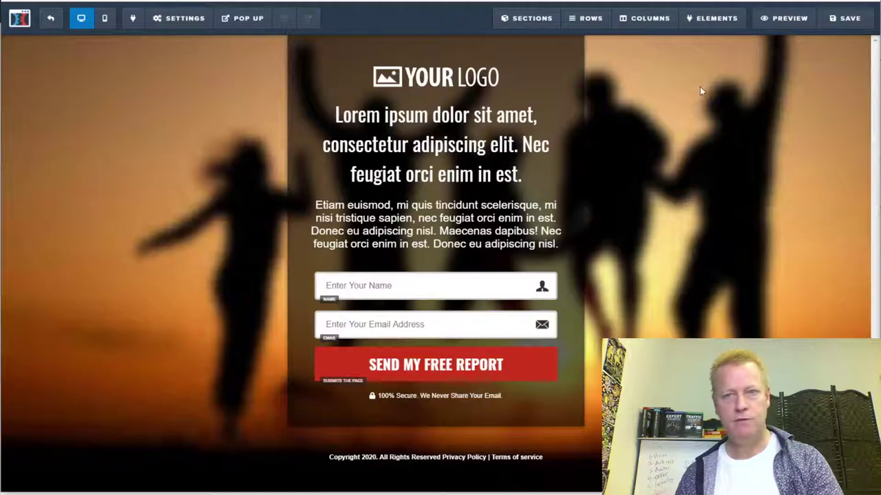
- Set a new page background image under Settings > Background, uploading the raised-arms unsplash photo
mouse_move(203, 28)
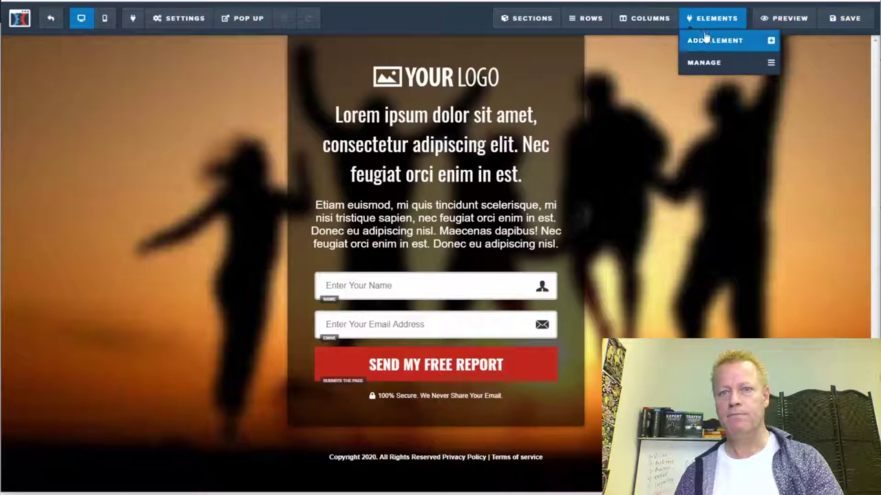
mouse_move(564, 29)
mouse_move(177, 19)
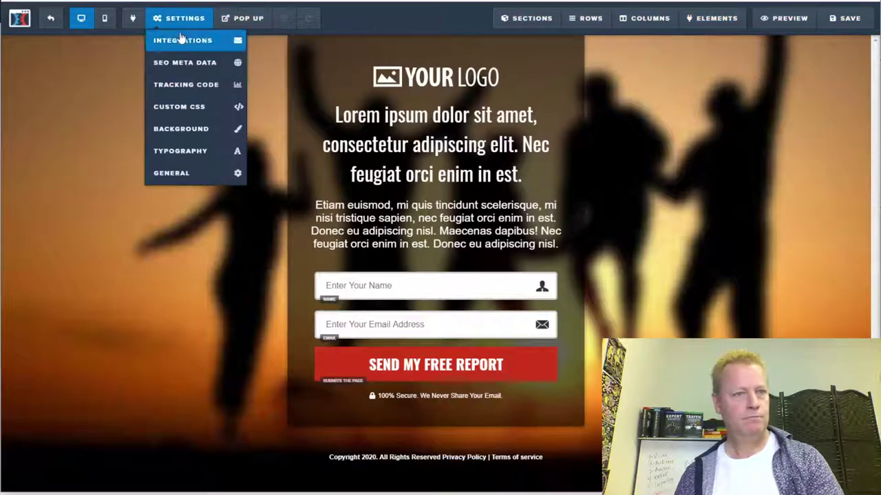
left_click(179, 129)
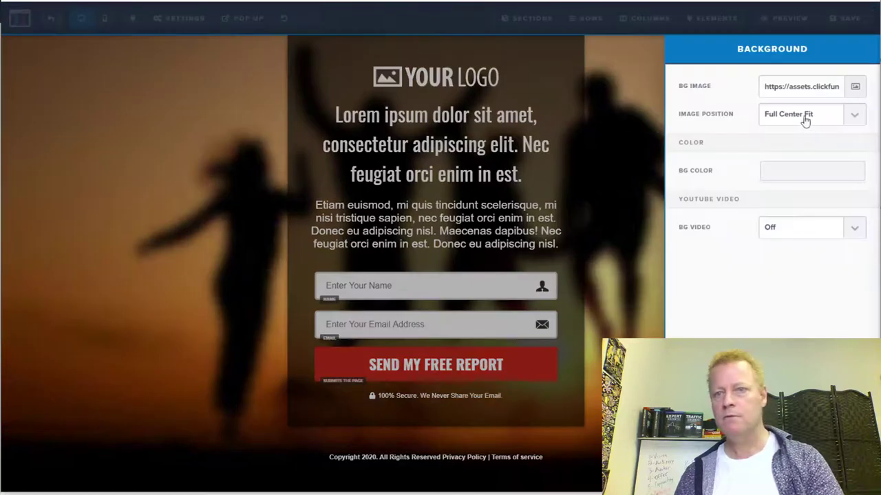
left_click(855, 87)
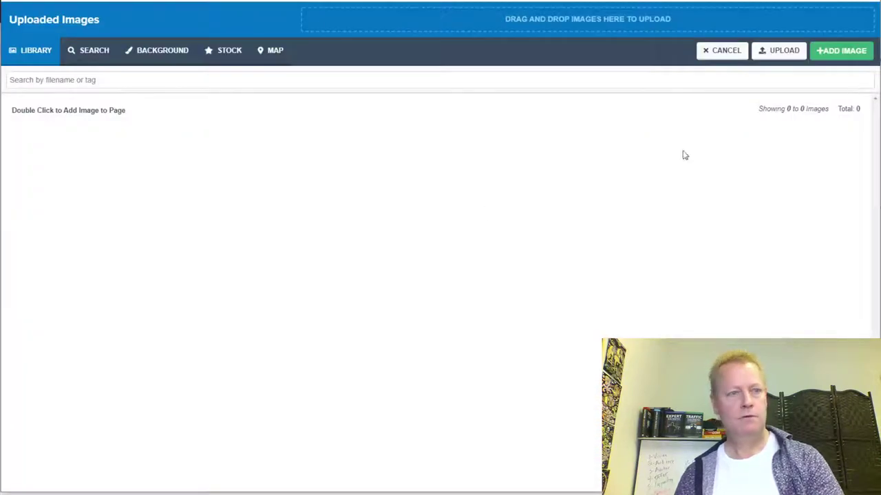
left_click(779, 50)
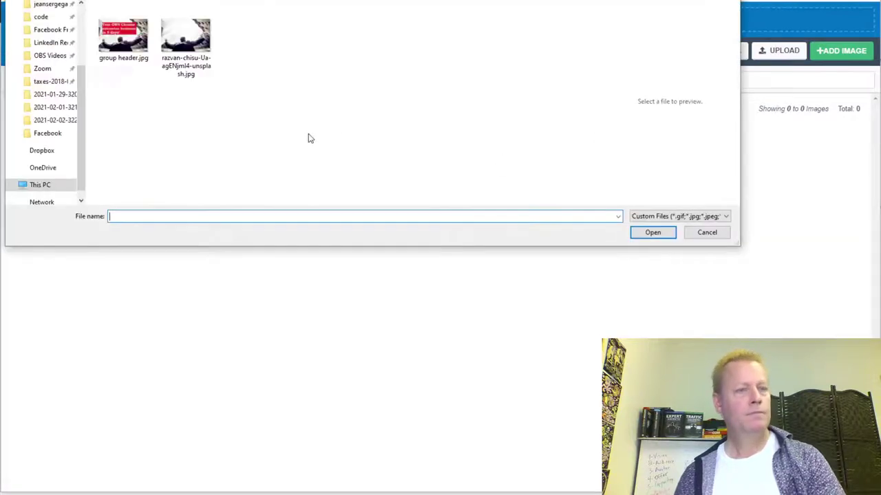
double_click(185, 42)
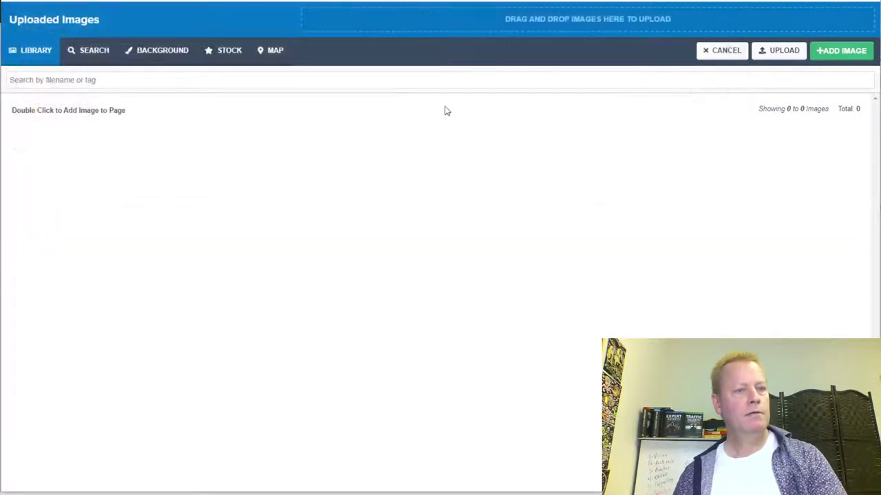
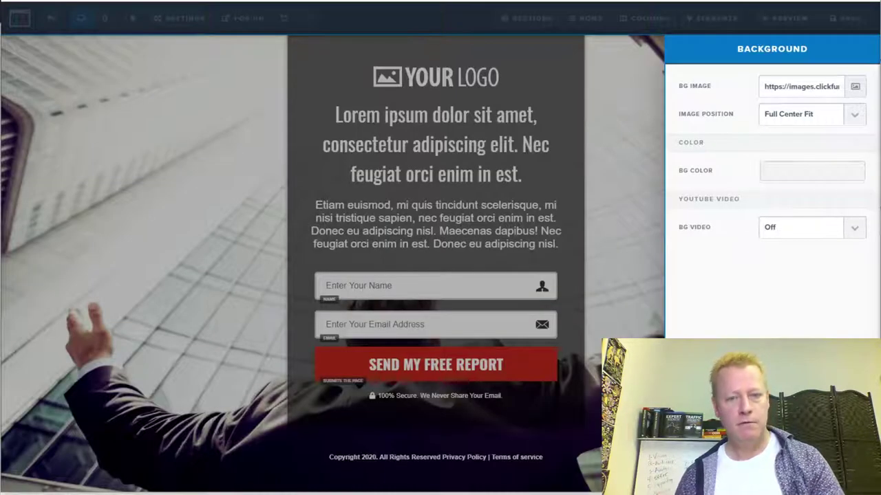
- Review the page Background settings, leaving the image position at Full Center Fit
left_click(649, 118)
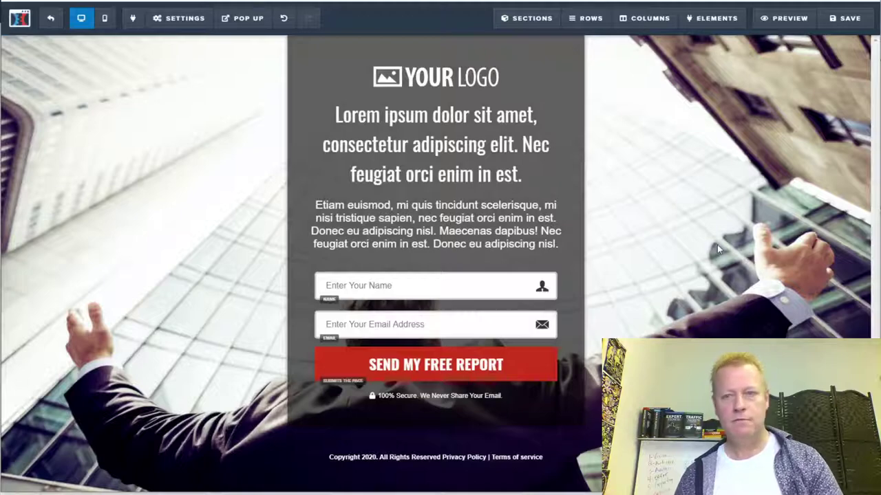
left_click(170, 19)
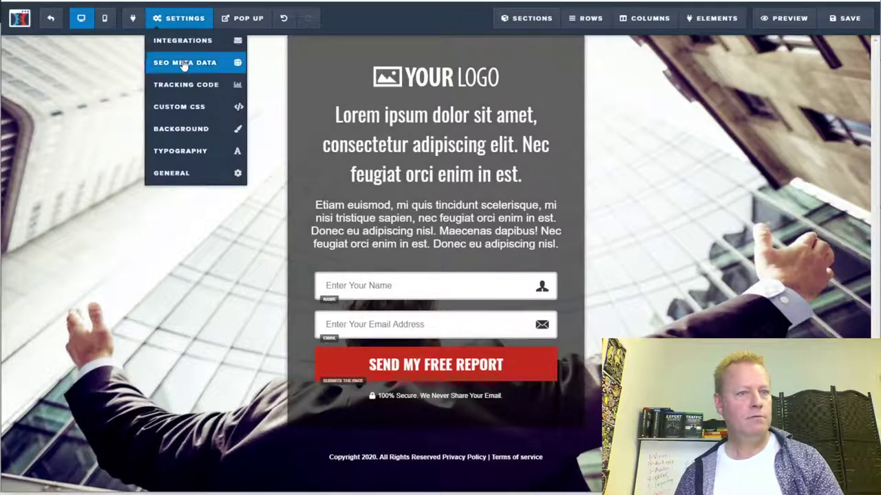
left_click(181, 130)
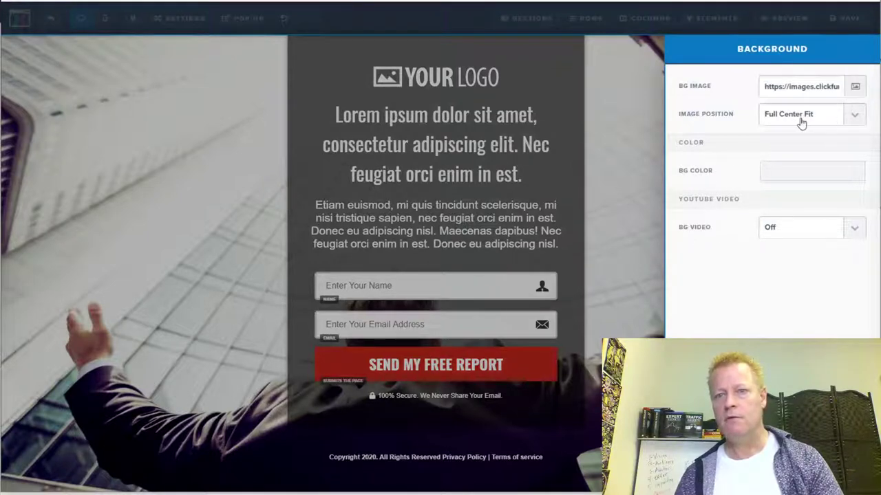
left_click(855, 117)
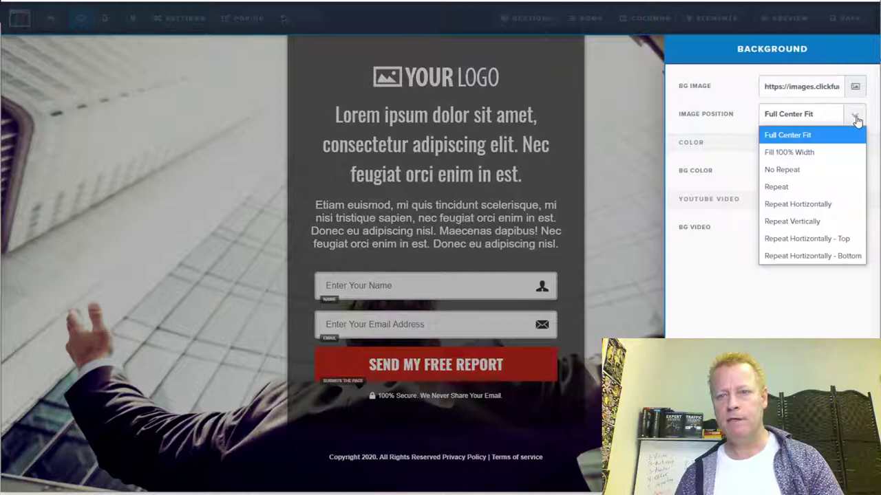
left_click(711, 221)
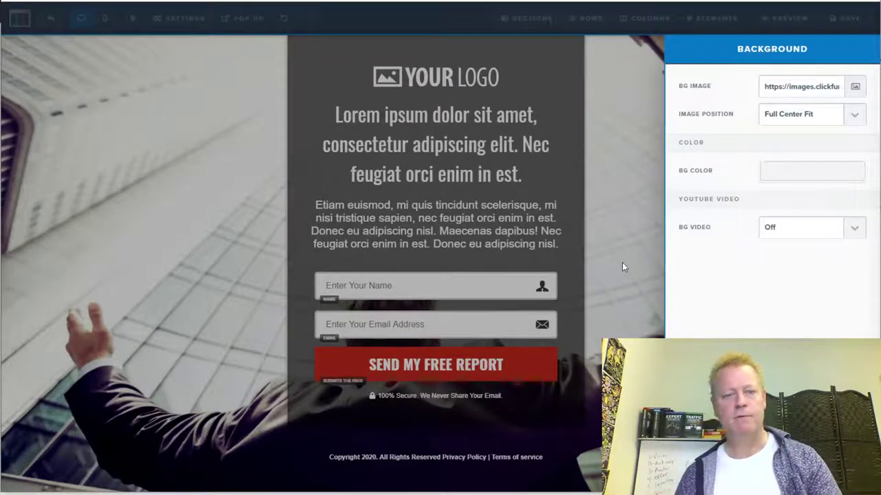
left_click(619, 266)
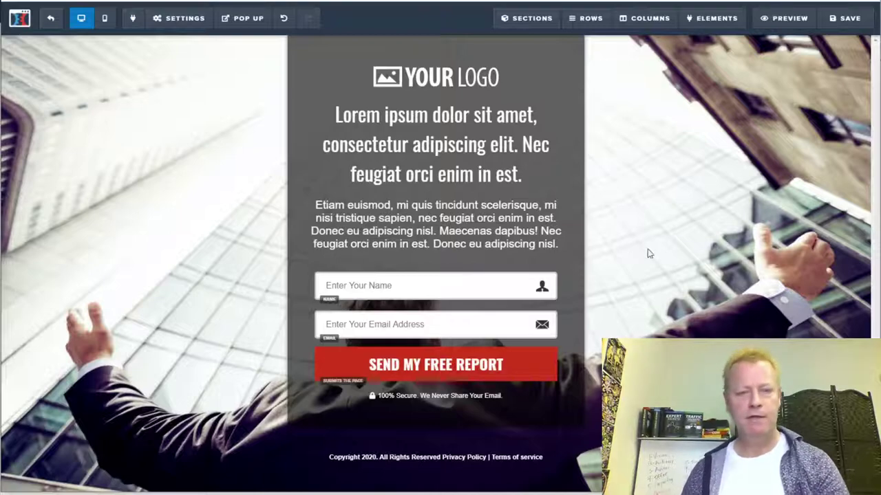
- Delete the placeholder logo element from the page
left_click(482, 81)
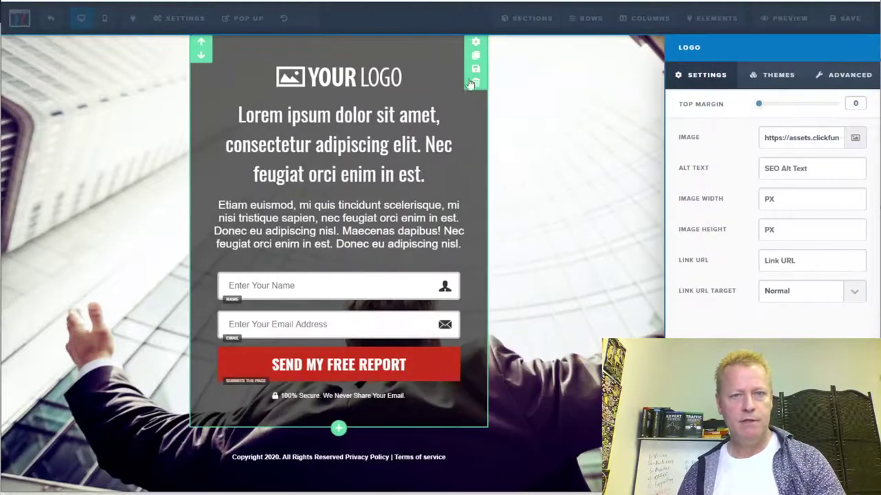
left_click(467, 84)
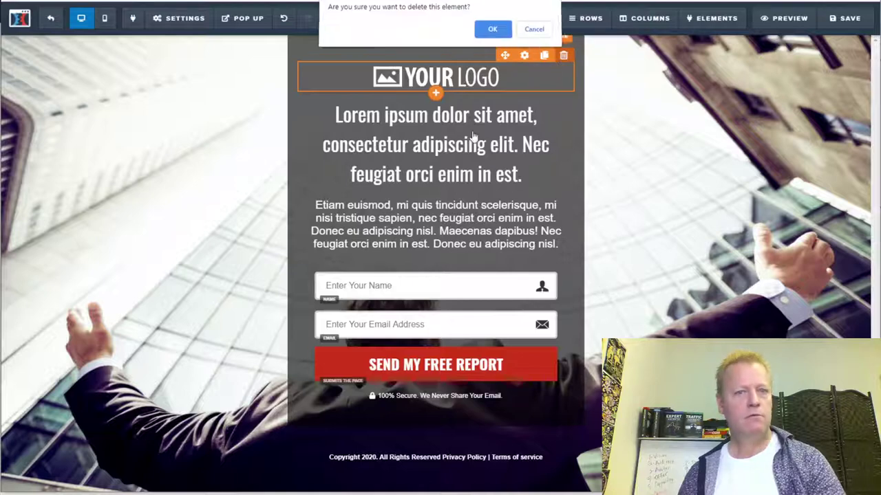
left_click(492, 35)
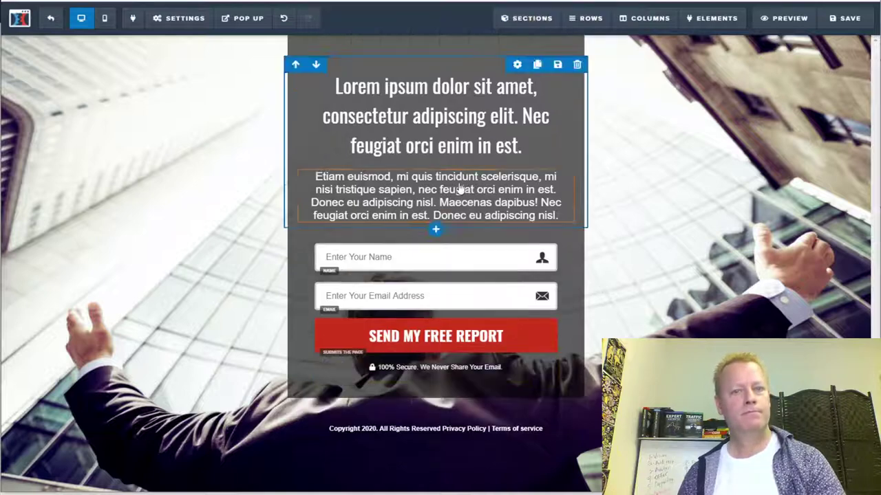
- Rewrite the headline as 'You can have YOUR OWN software business starting with a simple Chrome Extension'
left_click(478, 147)
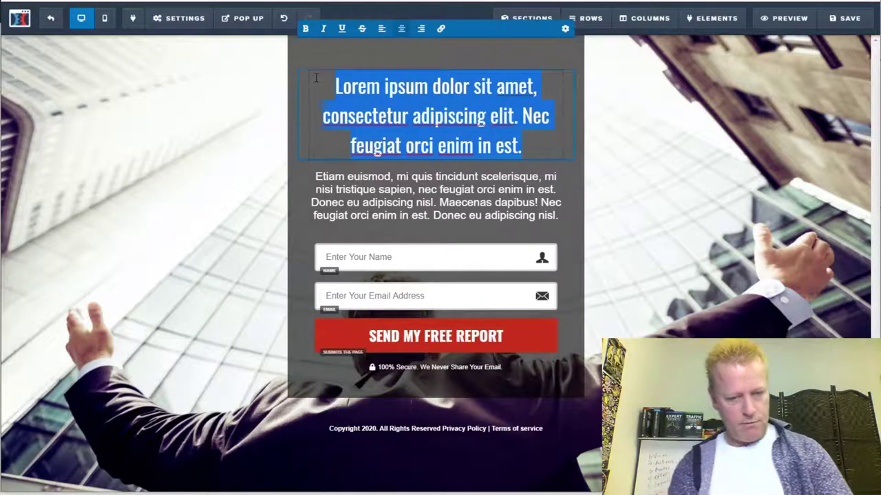
type("You can ha")
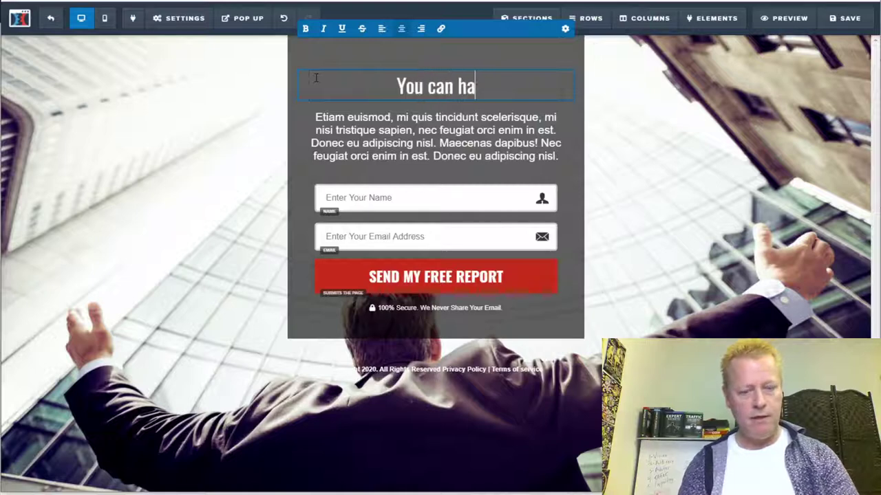
type("ve YOUR")
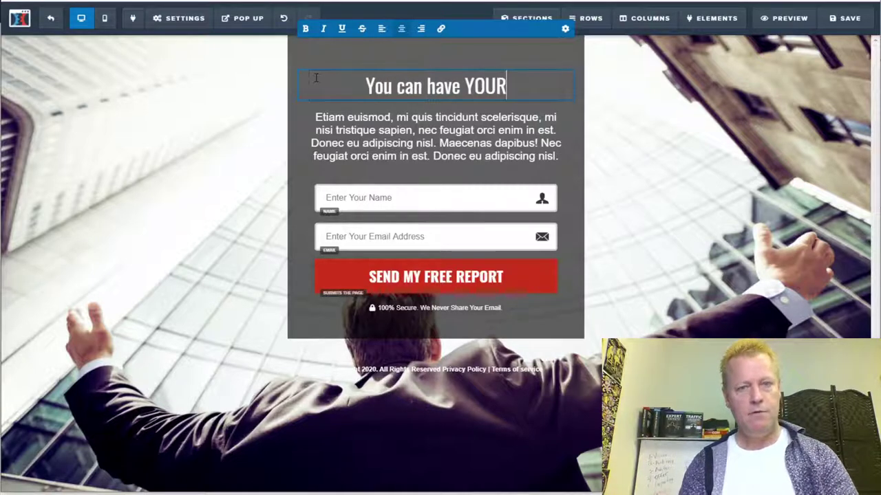
type(" OWN s")
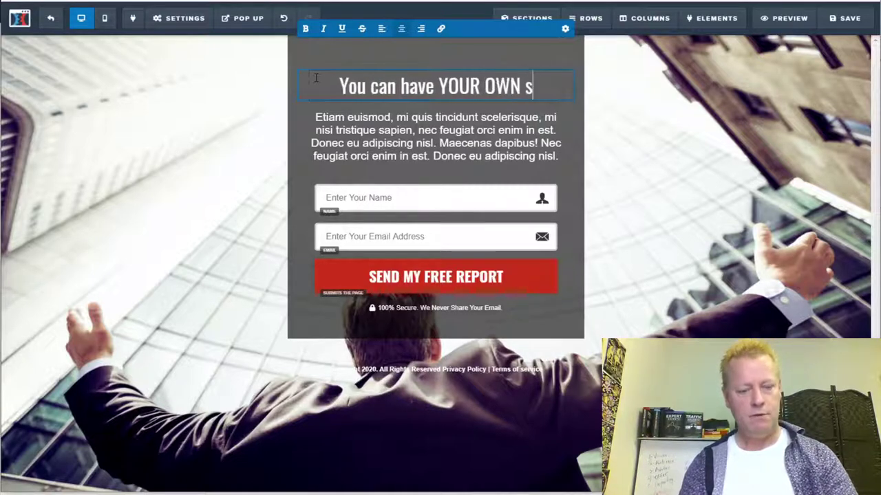
type("oftware business w")
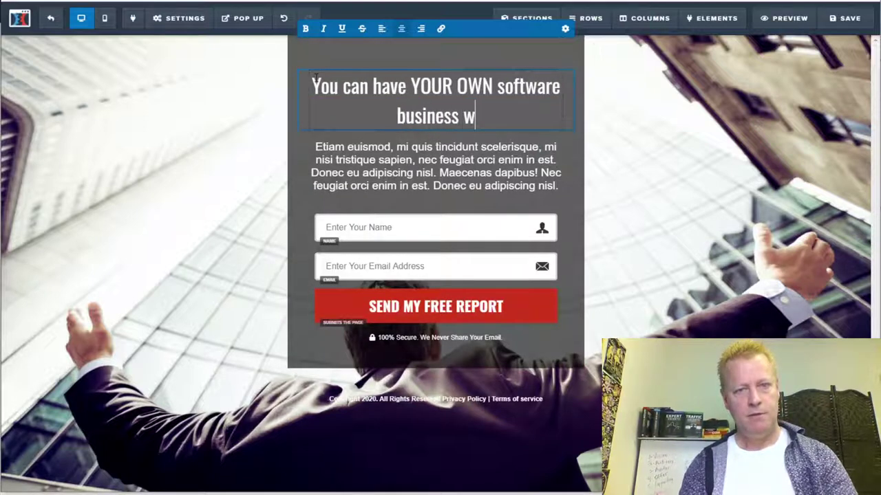
key("BackSpace")
type("sta")
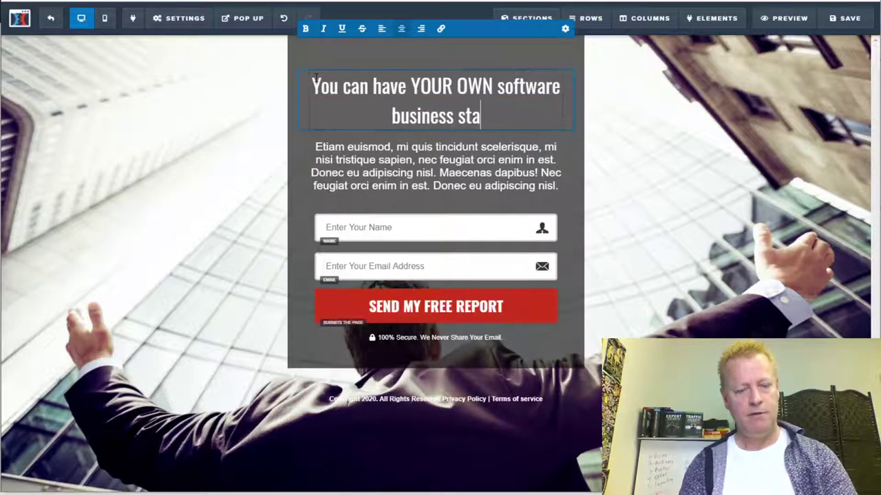
type("rting with Si")
key("BackSpace")
key("BackSpace")
type("simpl")
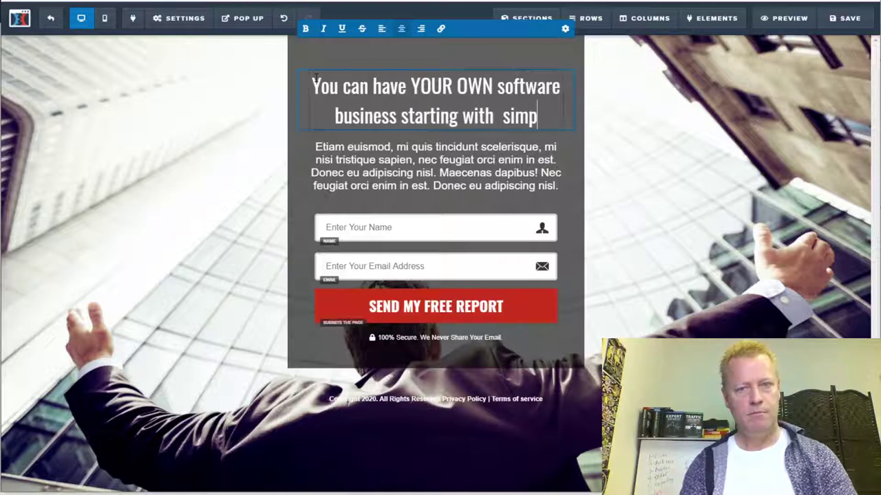
key("BackSpace")
key("BackSpace")
key("BackSpace")
key("BackSpace")
key("BackSpace")
key("BackSpace")
type("a s")
key("BackSpace")
type("i")
key("BackSpace")
type("sim")
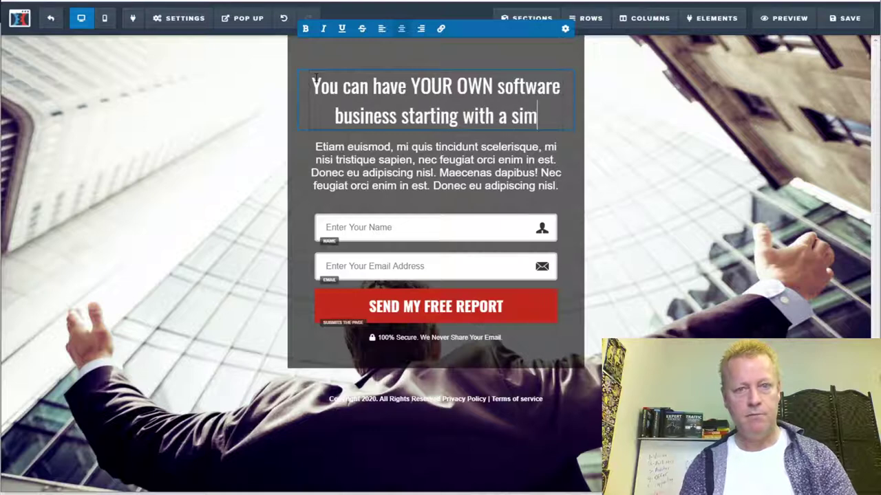
type("ple Chr")
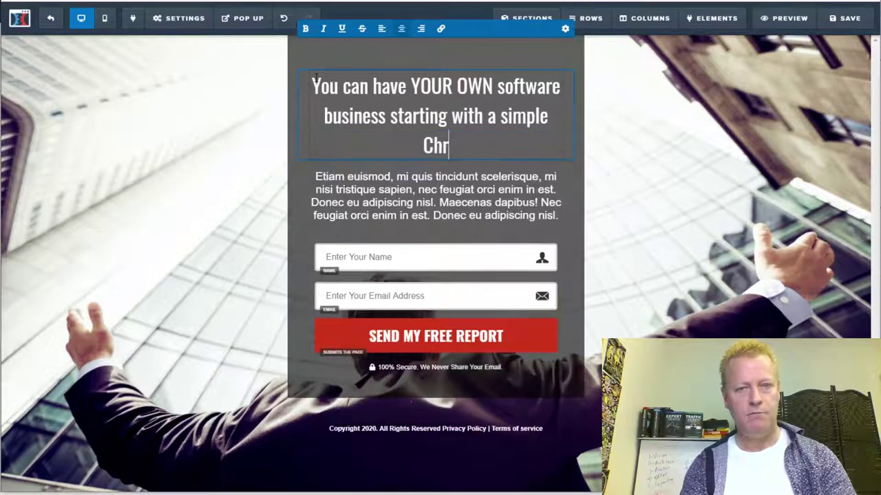
type("ome Extension")
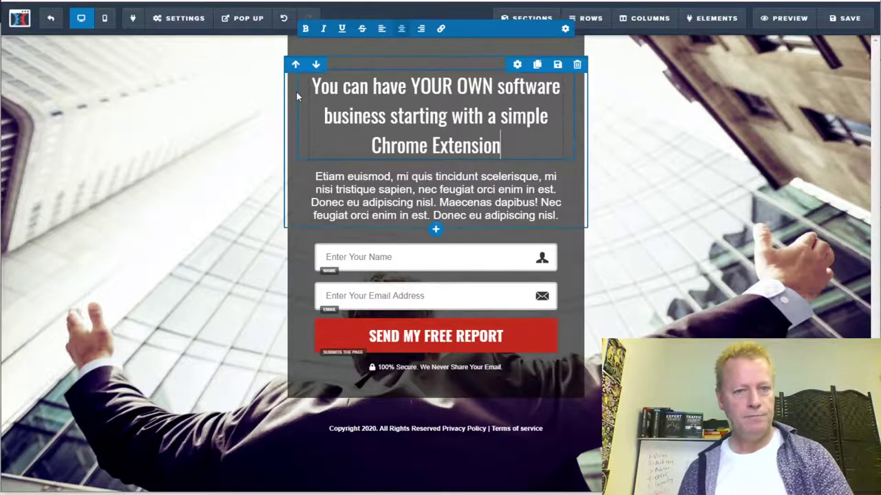
- Replace the paragraph with 'Even if you have no programming experience or you've never hired anyone before.'
left_click(414, 198)
left_click(414, 197)
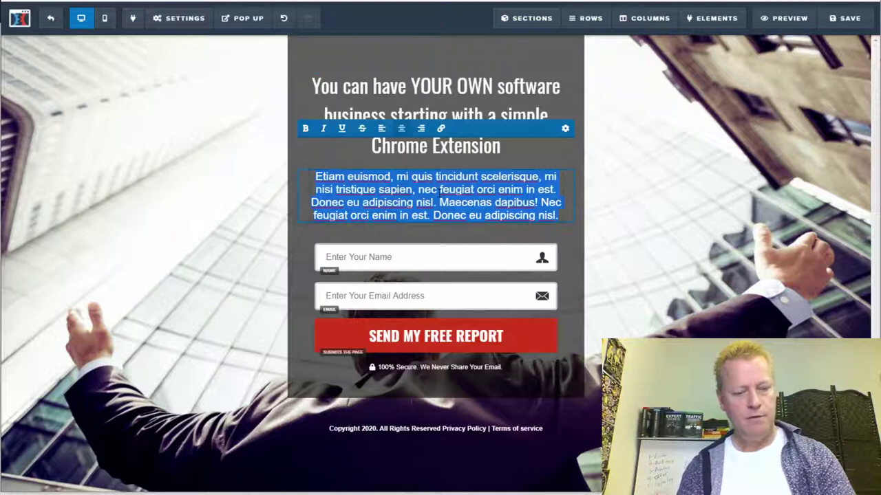
type("Even if you have not")
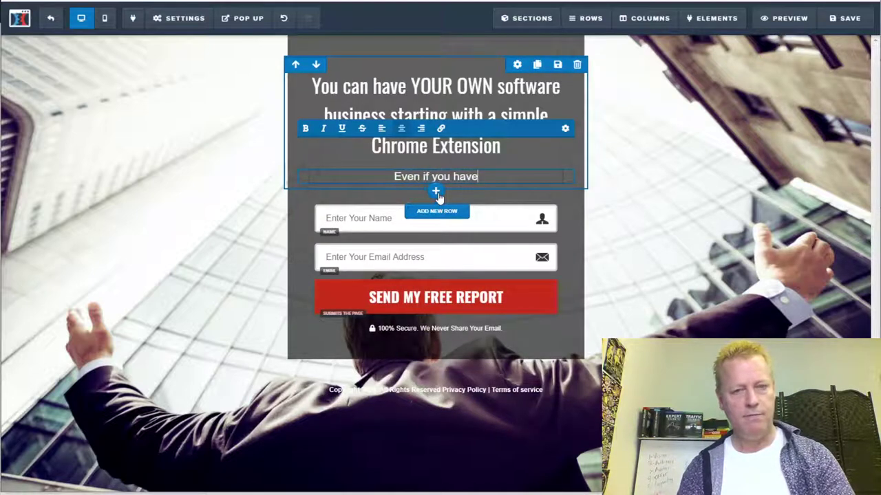
key("BackSpace")
key("BackSpace")
type("pro")
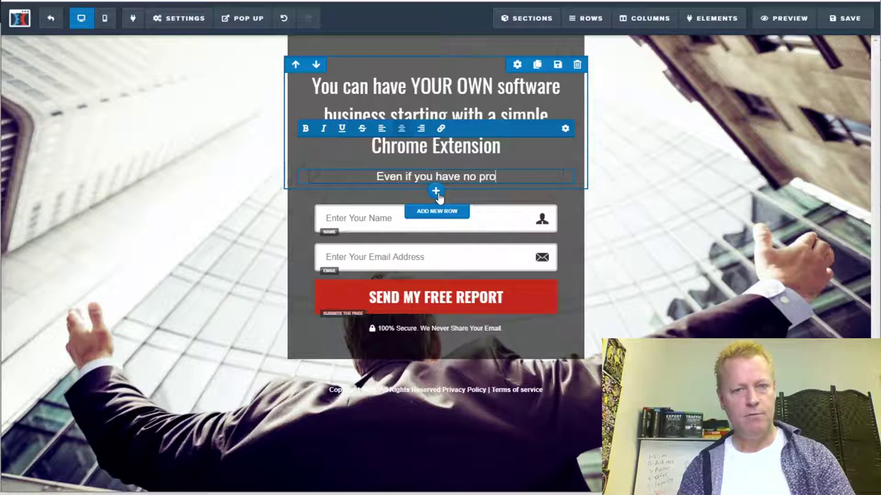
type("gramming e")
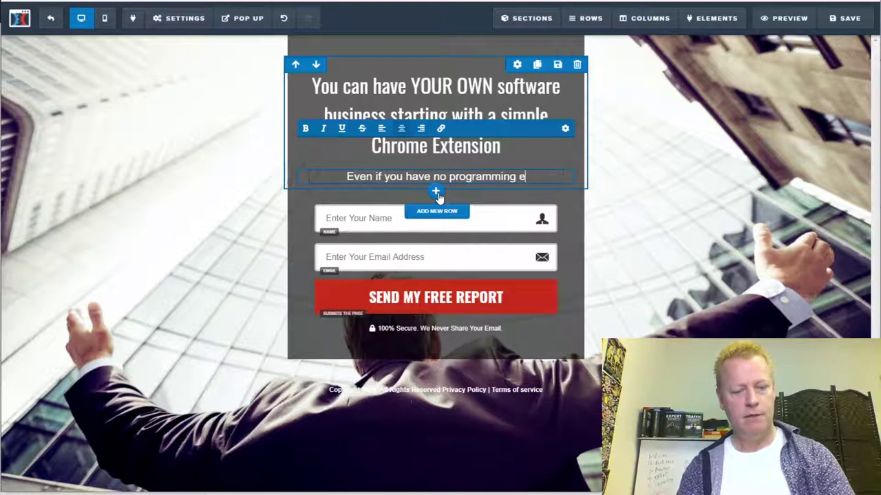
type("xperience")
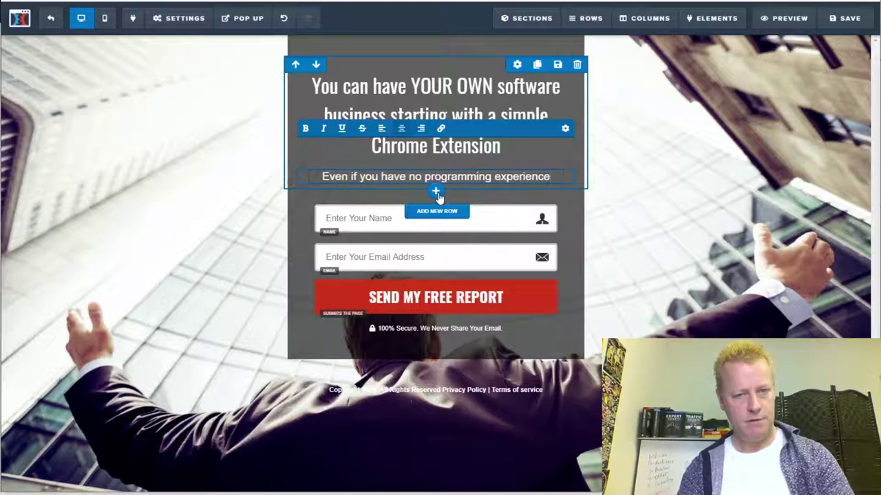
type(" or y")
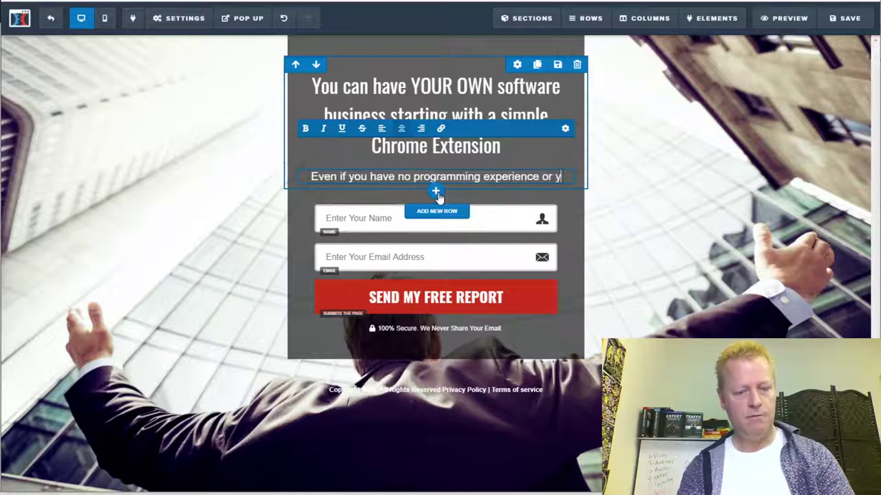
type("ou've never ")
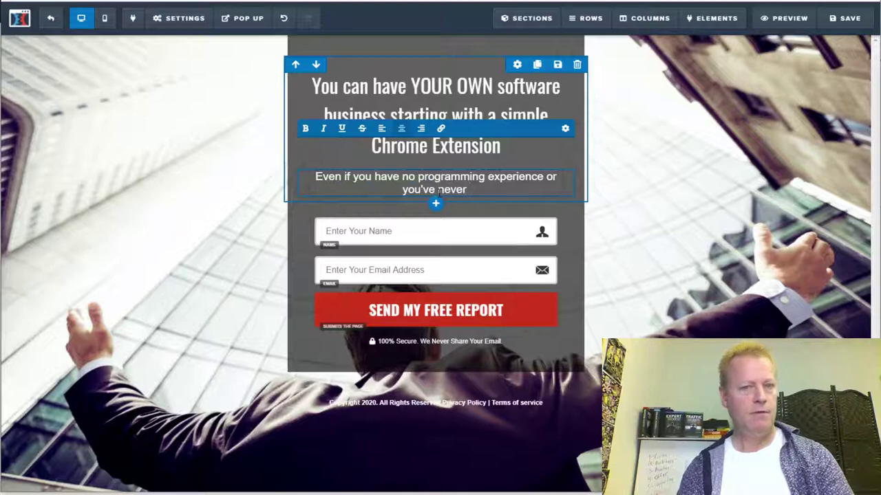
type("hired")
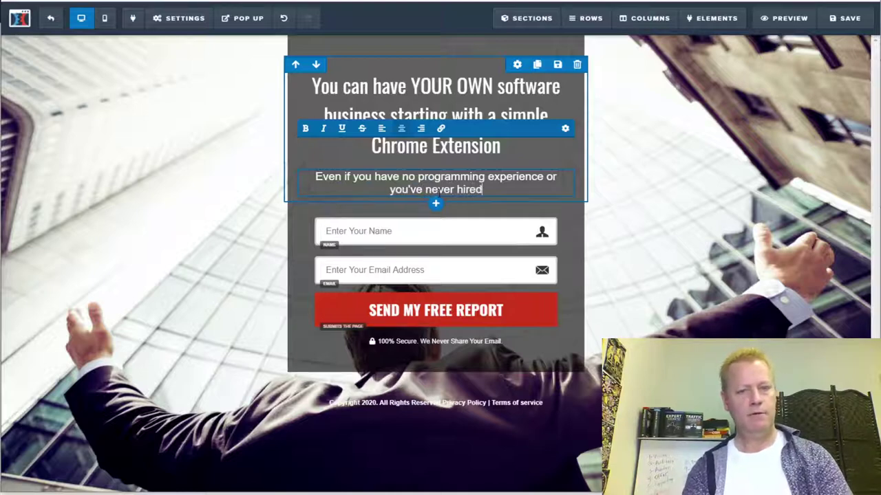
type(" anyone before.")
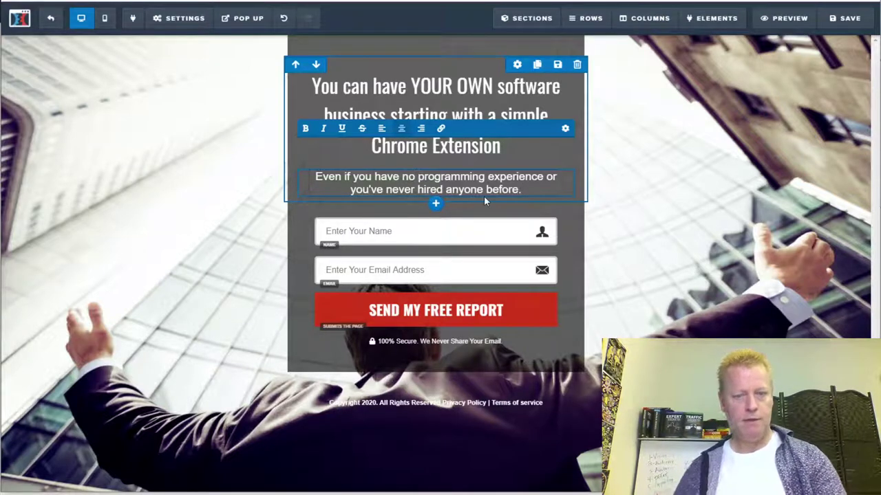
- Insert 'ideas, no' so the subheading reads 'no ideas, no programming experience'
type("ideas")
type(" for")
key("BackSpace")
key("BackSpace")
key("BackSpace")
key("BackSpace")
key("BackSpace")
type("and y")
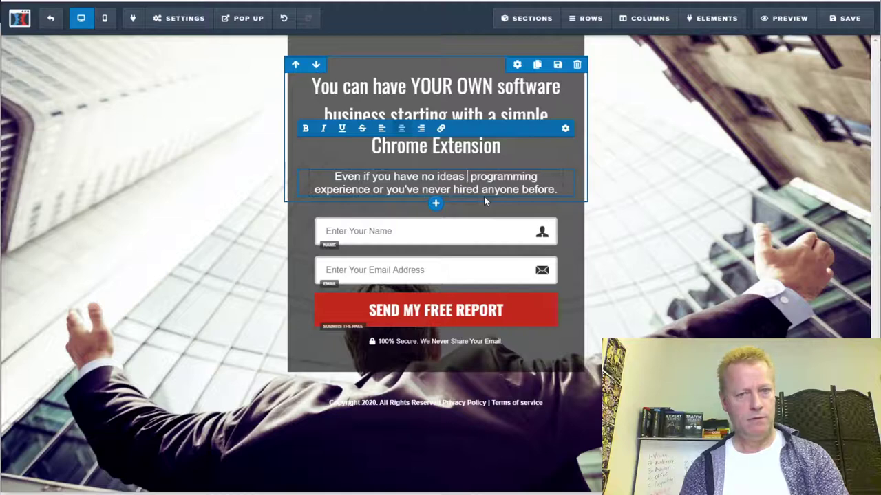
key("BackSpace")
key("BackSpace")
key("BackSpace")
key("BackSpace")
key("BackSpace")
key("BackSpace")
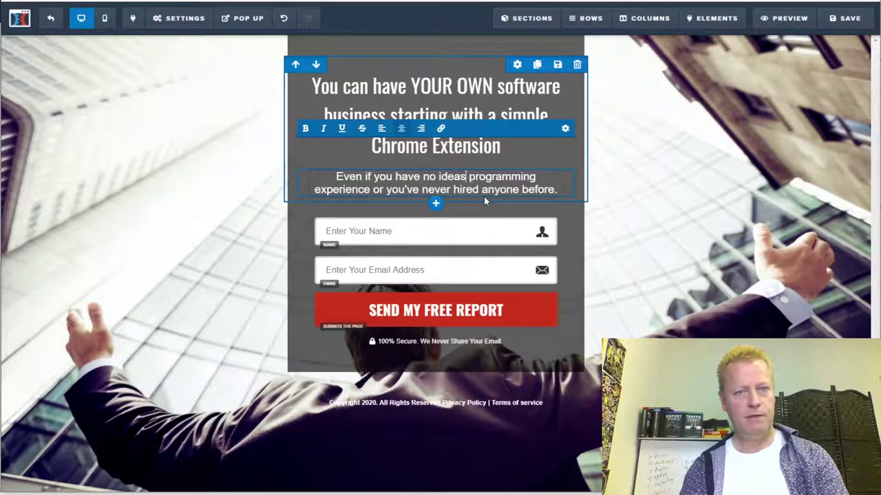
type(", no")
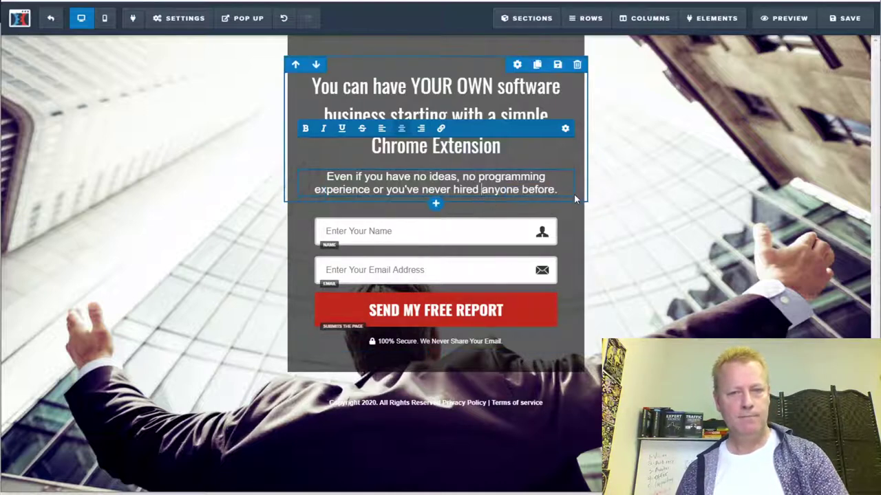
- Add 'Join us for a FREE 5 day Facebook Challenge after which you'll have your own business started.' and open the signup button settings
key("Return")
key("Return")
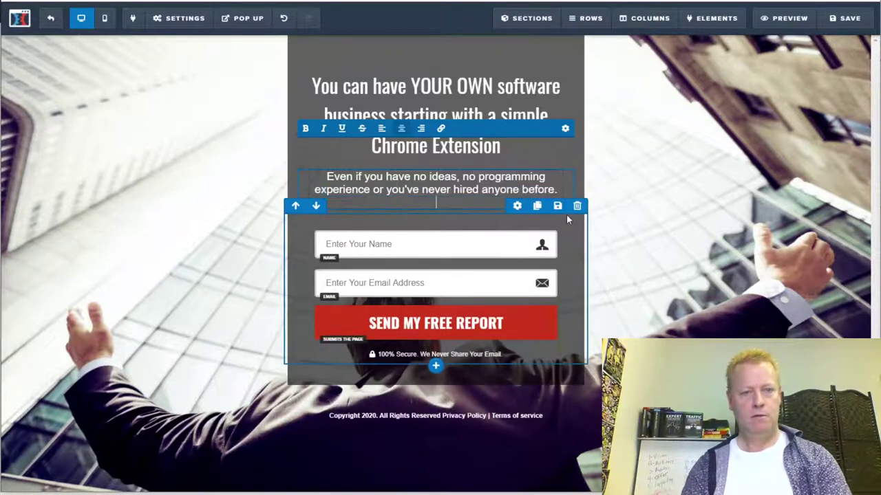
type("Join wi")
key("BackSpace")
key("BackSpace")
type("us for ")
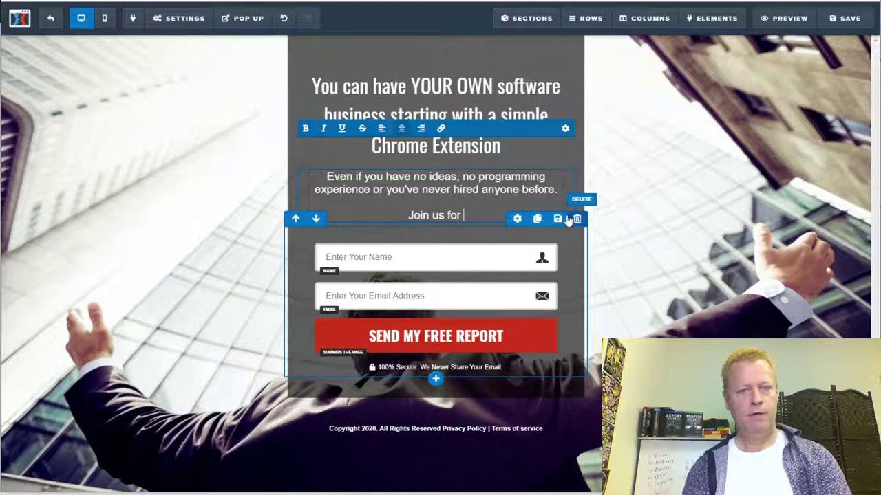
type("a FREE 5 day ")
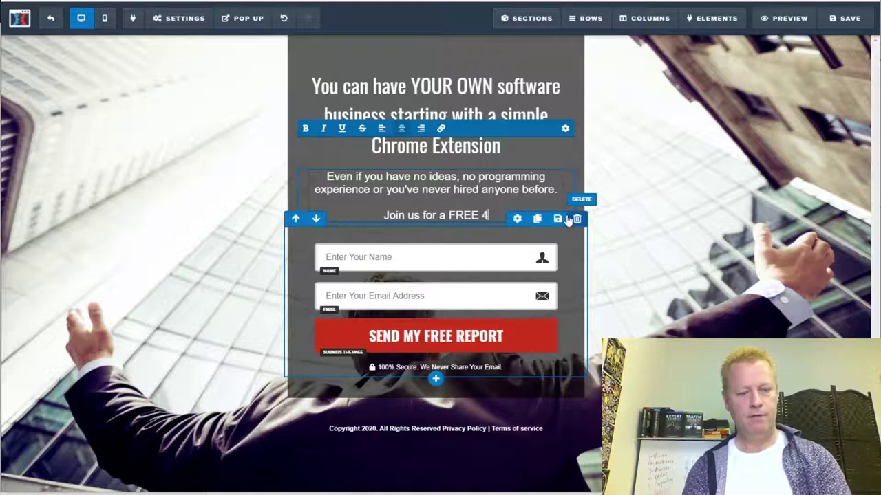
type("Facebook")
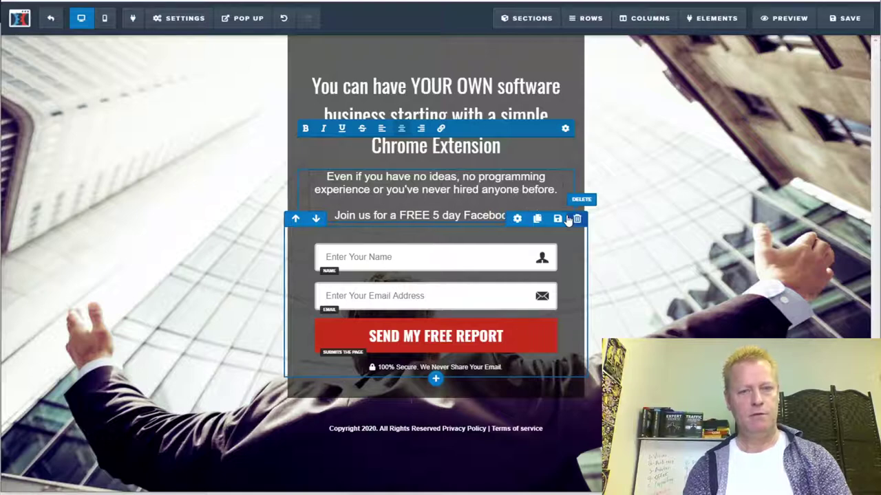
type(" Challenge")
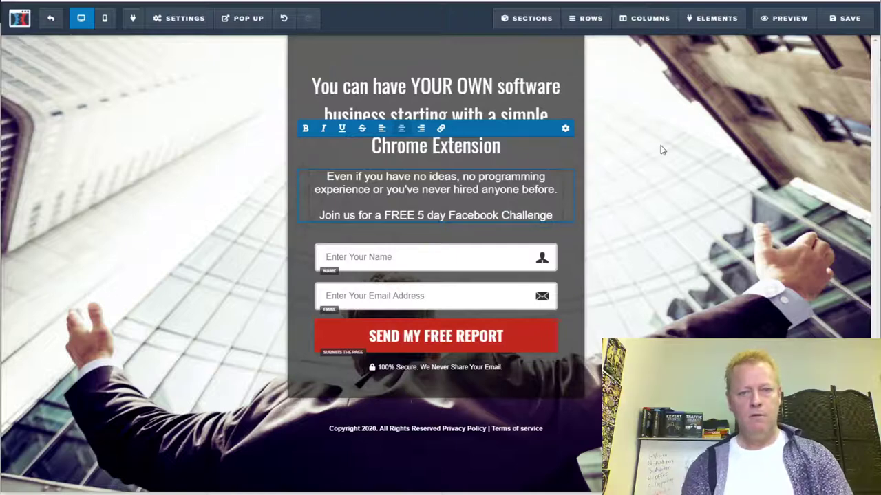
type(" whe")
key("BackSpace")
key("BackSpace")
key("BackSpace")
key("BackSpace")
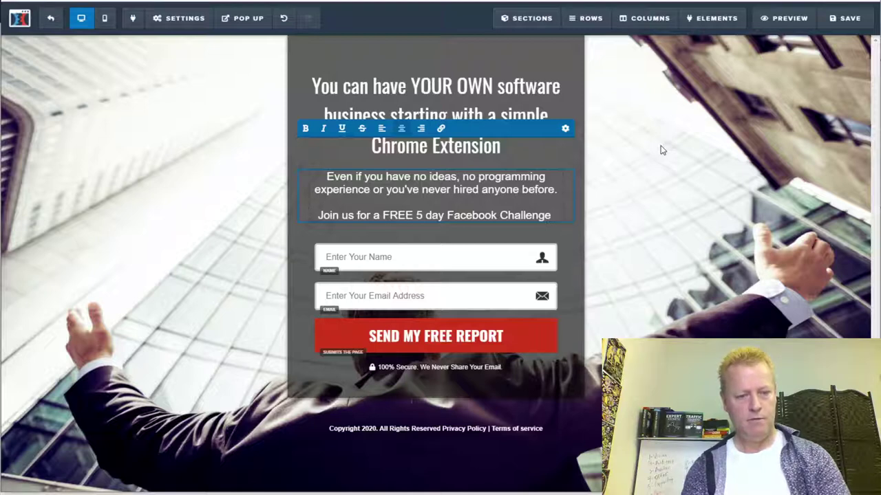
type("w")
key("BackSpace")
type("after which you'll ")
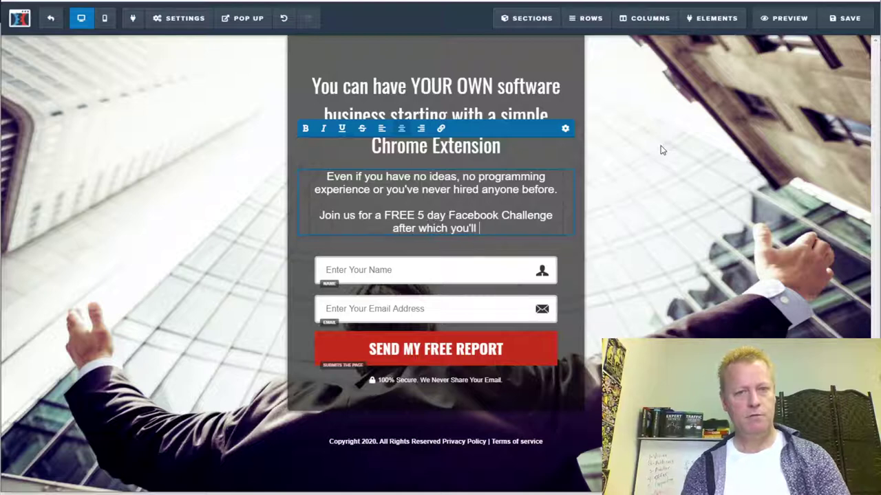
type("have a ")
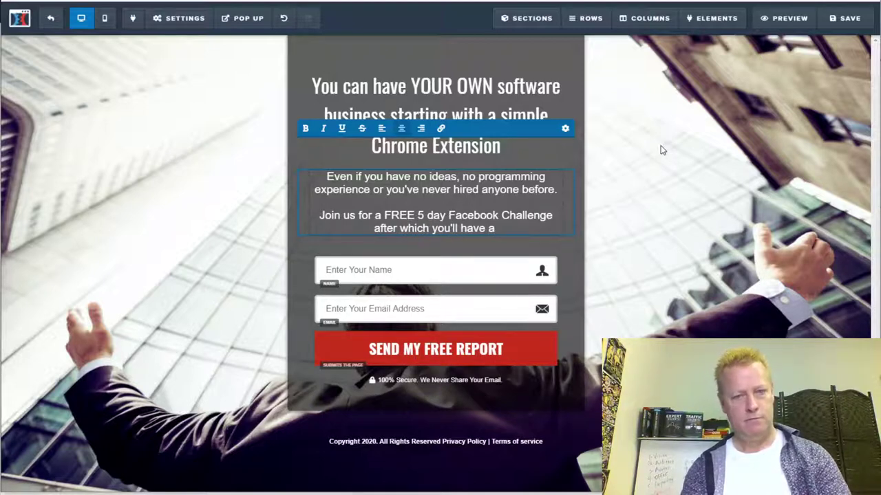
type("bu")
key("BackSpace")
key("BackSpace")
key("BackSpace")
key("BackSpace")
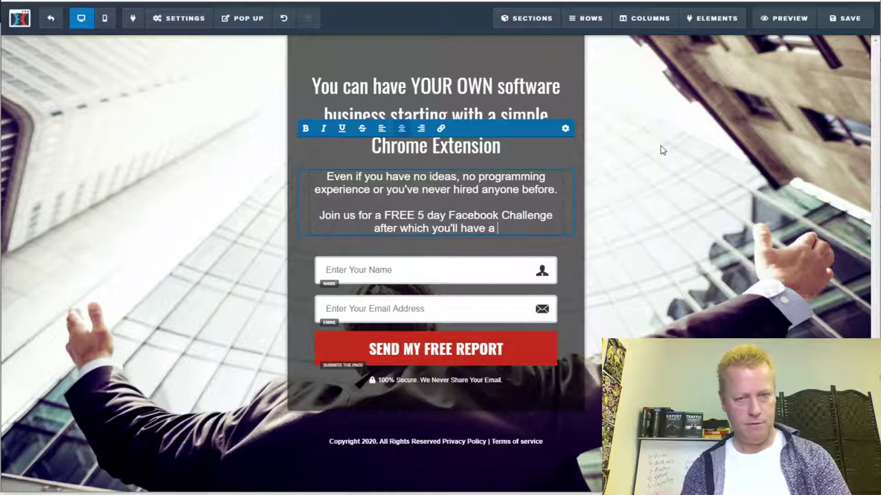
type("you")
type("r ")
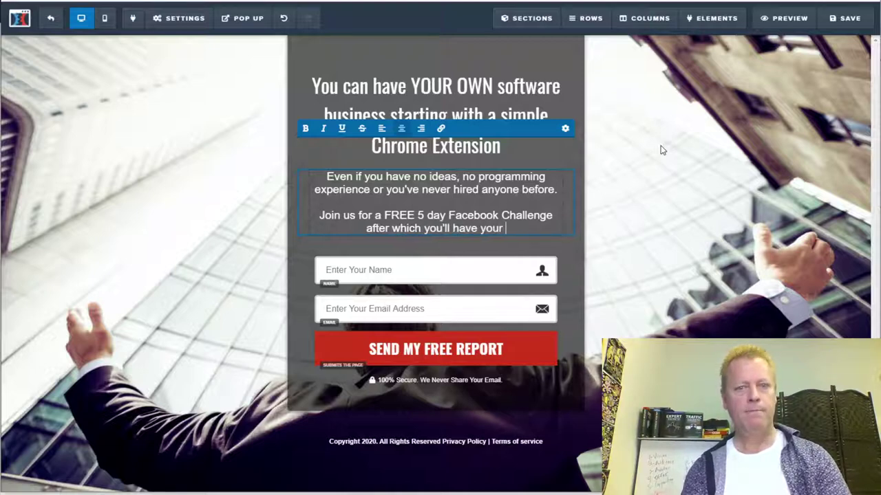
type("own bus")
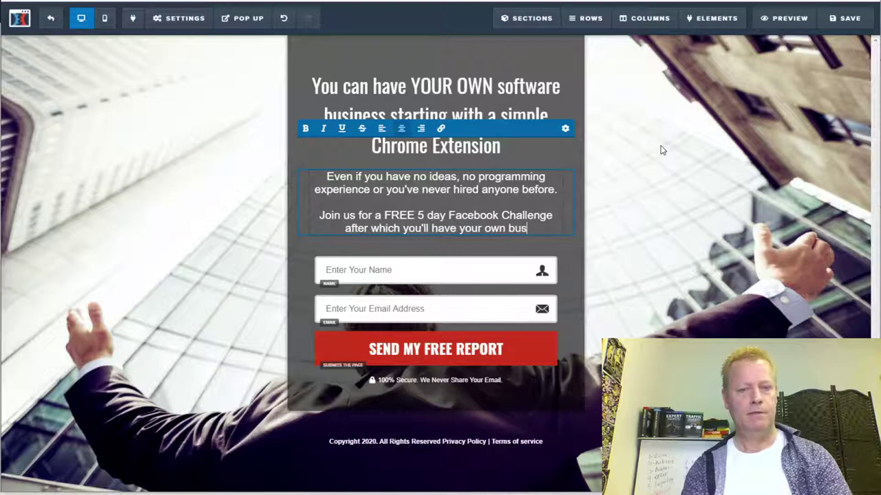
type("iness started.")
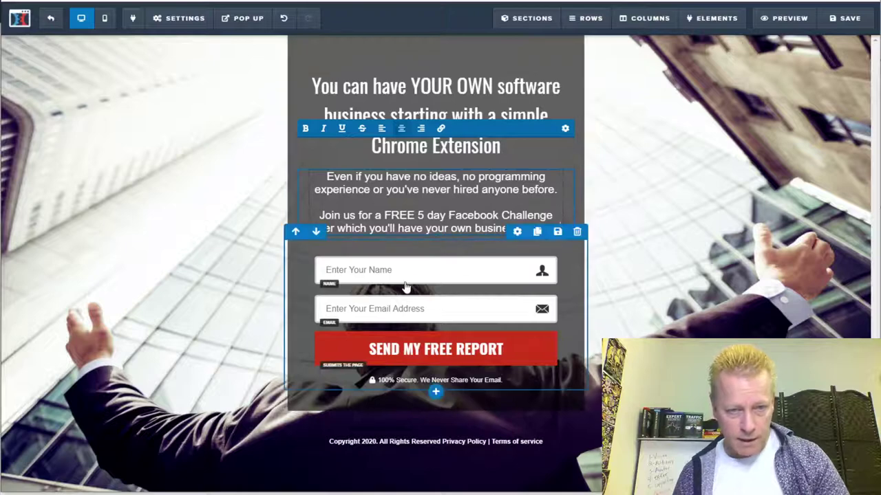
left_click(520, 352)
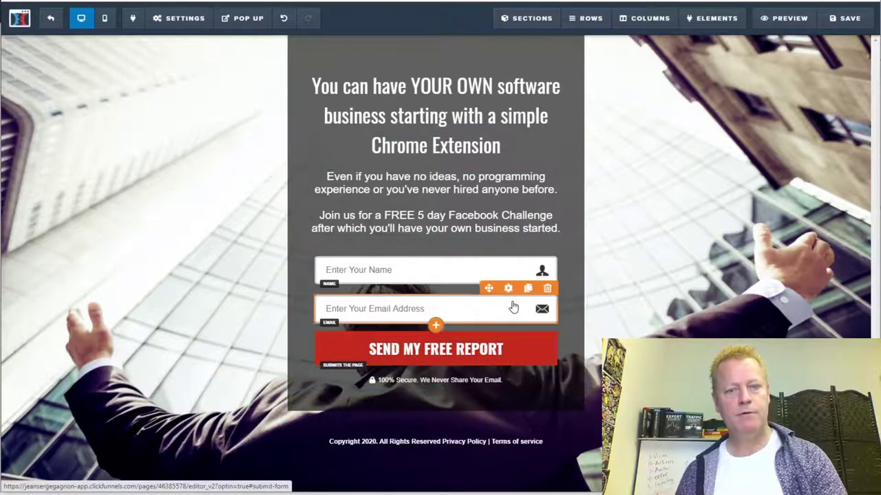
left_click(458, 352)
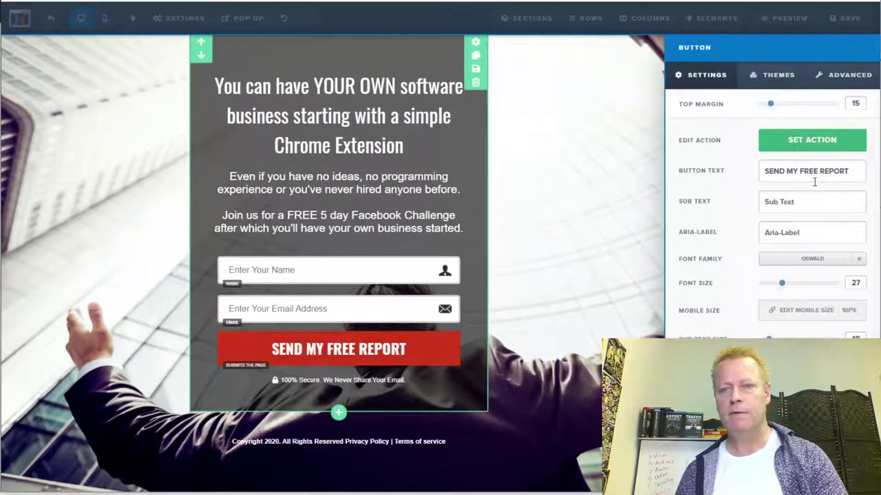
- Label the signup button 'Join Challenge NOW!' with subtext 'We start March 1st 2021'
triple_click(814, 174)
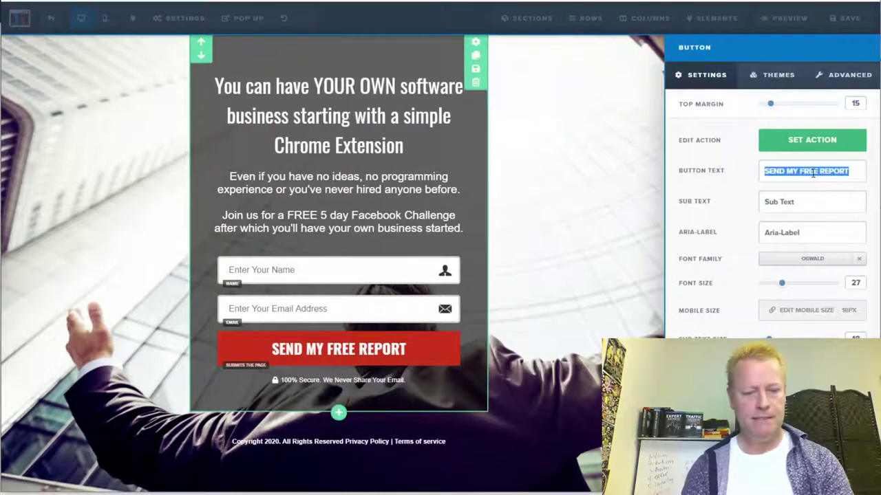
type("Join t")
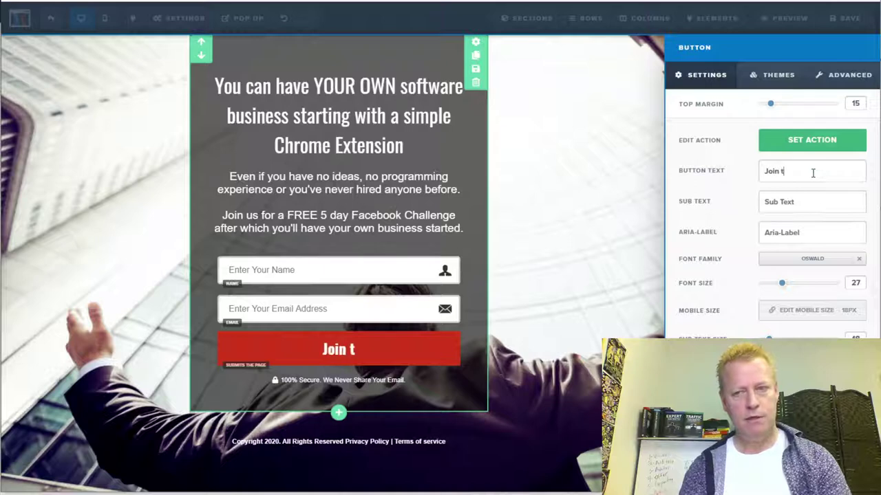
key("BackSpace")
type("Challen")
key("BackSpace")
type("llenge NOW!")
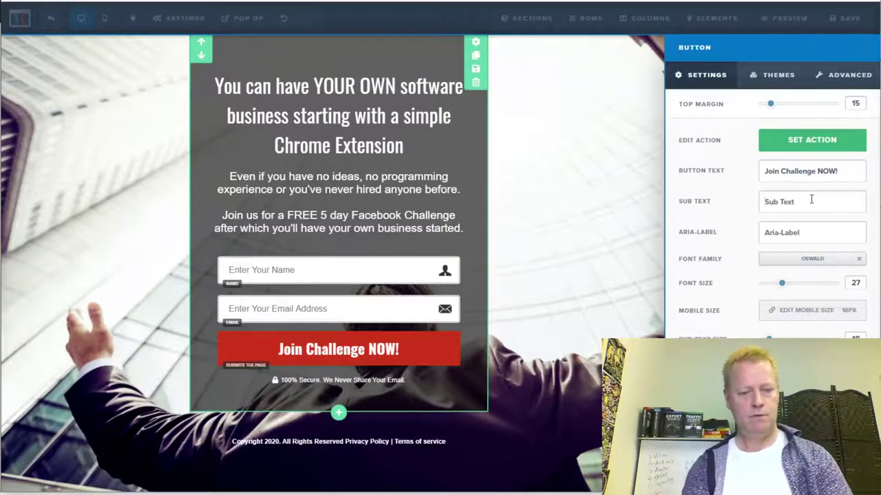
type("We start March 1st")
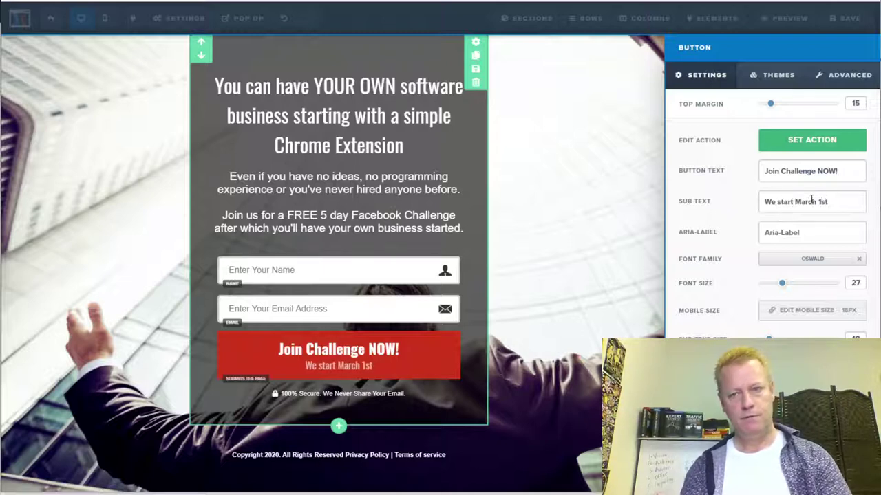
type(" 2021")
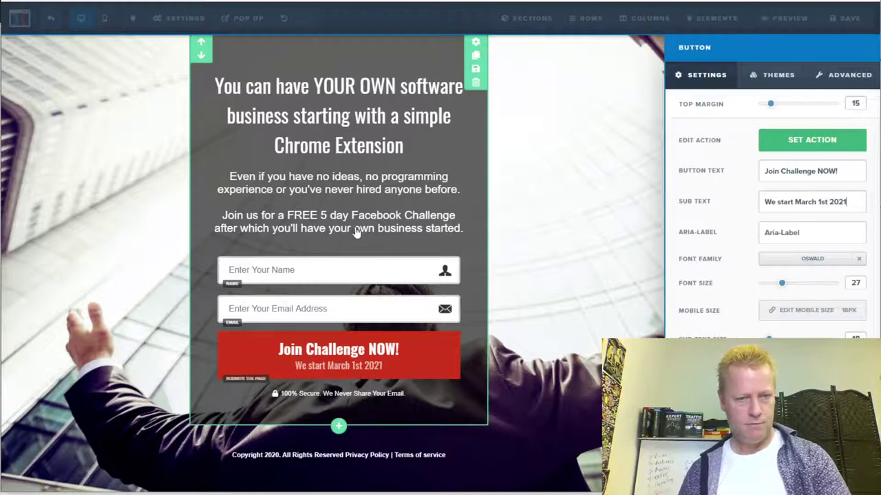
key("Escape")
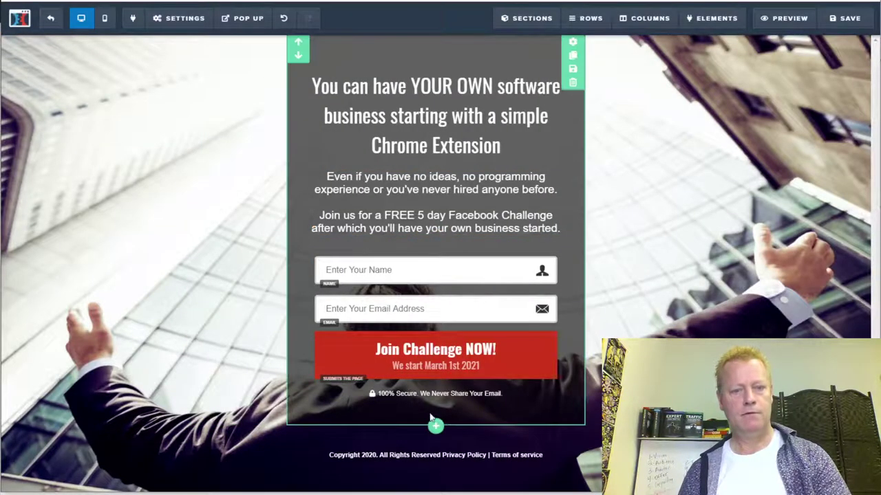
- Change the footer copyright year to 2021 and save the page
left_click(412, 455)
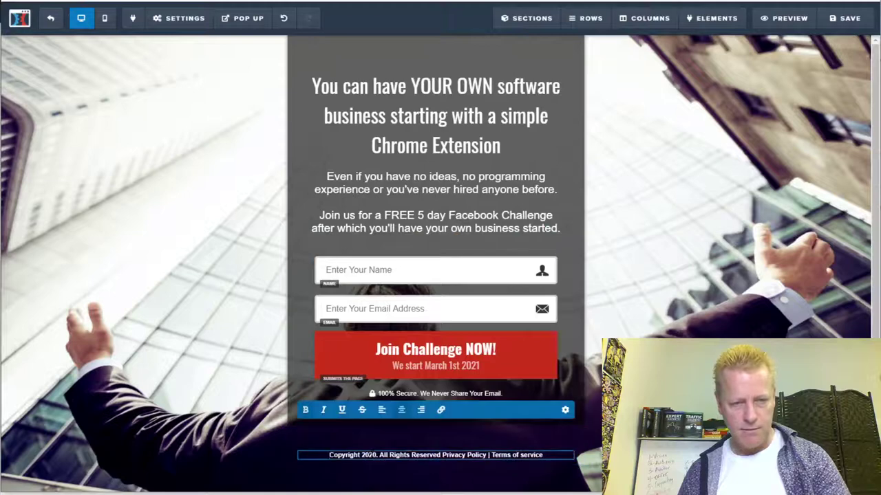
key("BackSpace")
type("1")
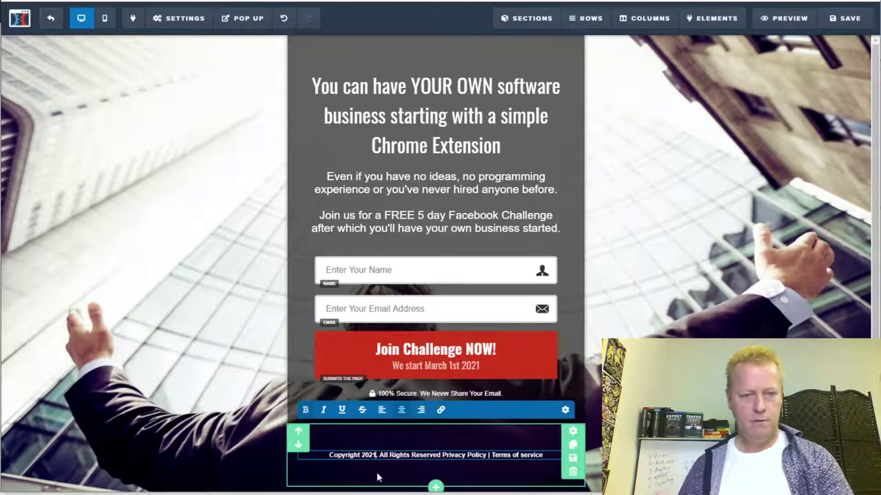
left_click(654, 308)
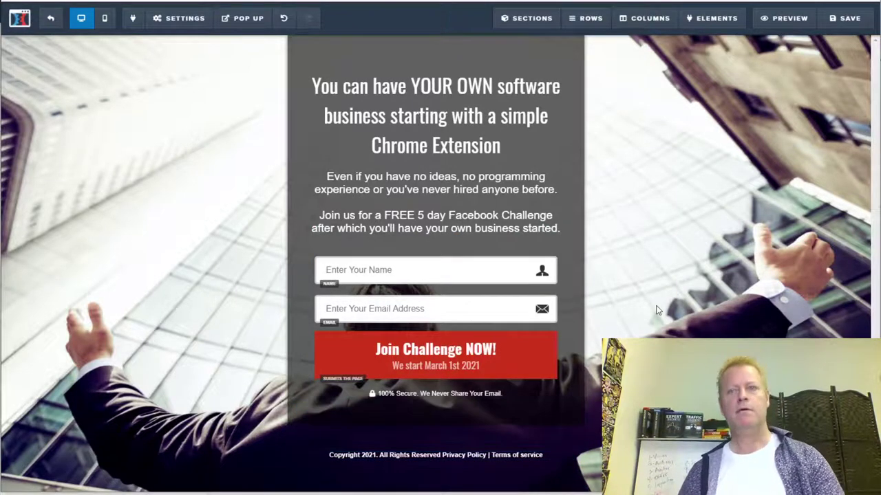
left_click(845, 17)
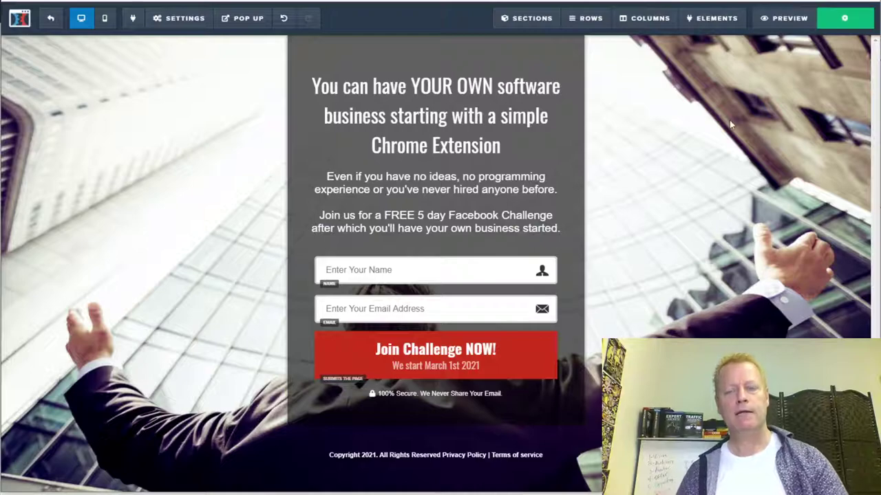
- Set the page's email integration to AWeber, adding signups to a list with a tag
left_click(168, 25)
left_click(169, 40)
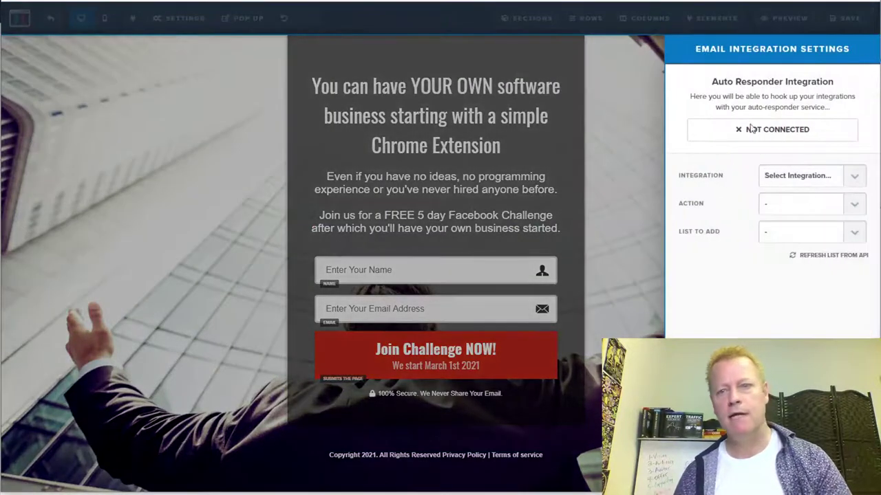
left_click(854, 183)
left_click(802, 285)
left_click(852, 208)
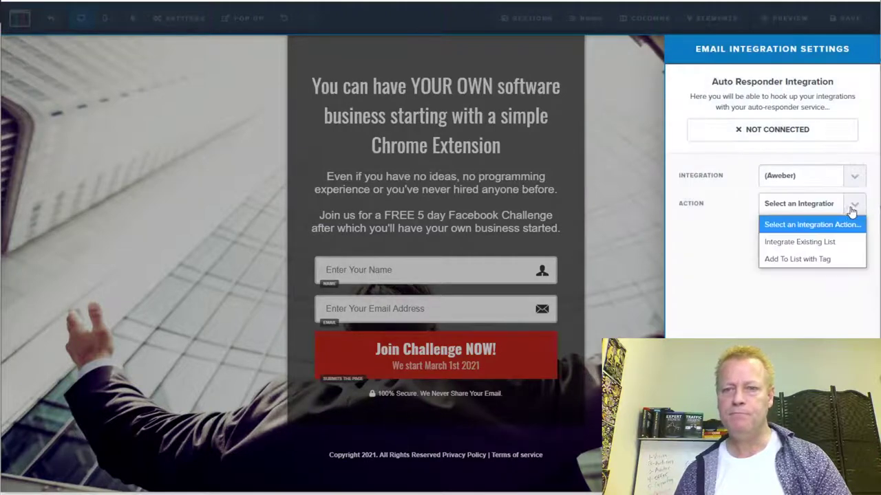
left_click(802, 257)
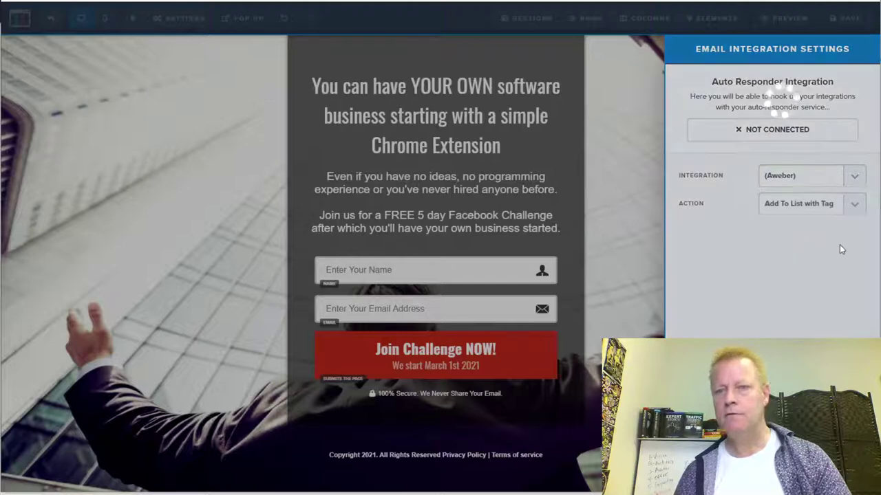
- Choose the 'Chrome Extension business 5 day' list and tag signups 'fromcf'
left_click(853, 235)
scroll(840, 196, "down", 1)
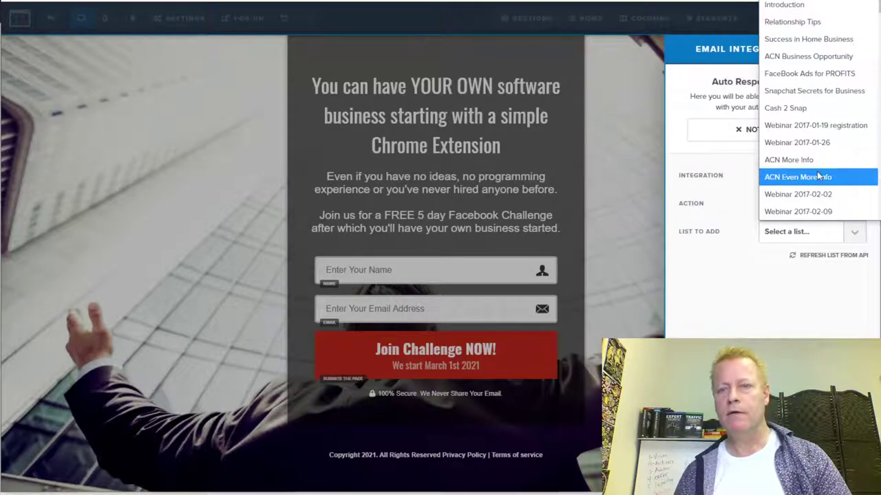
scroll(830, 74, "up", 1)
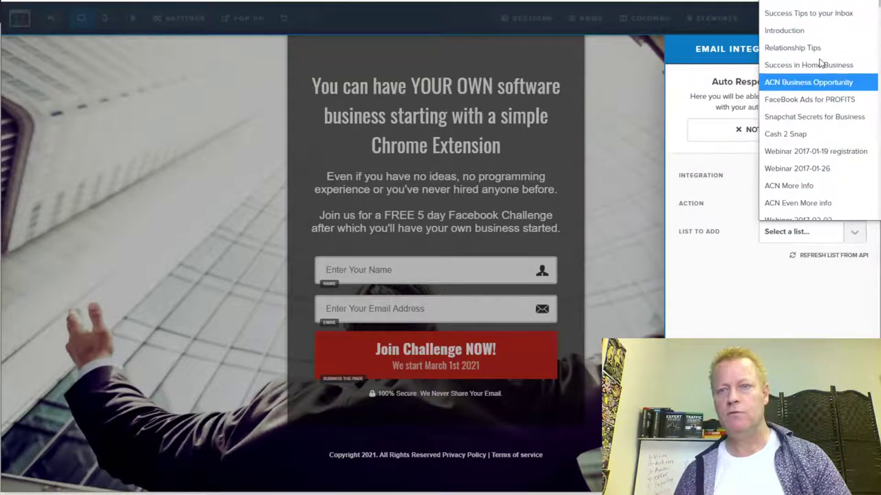
scroll(819, 110, "down", 10)
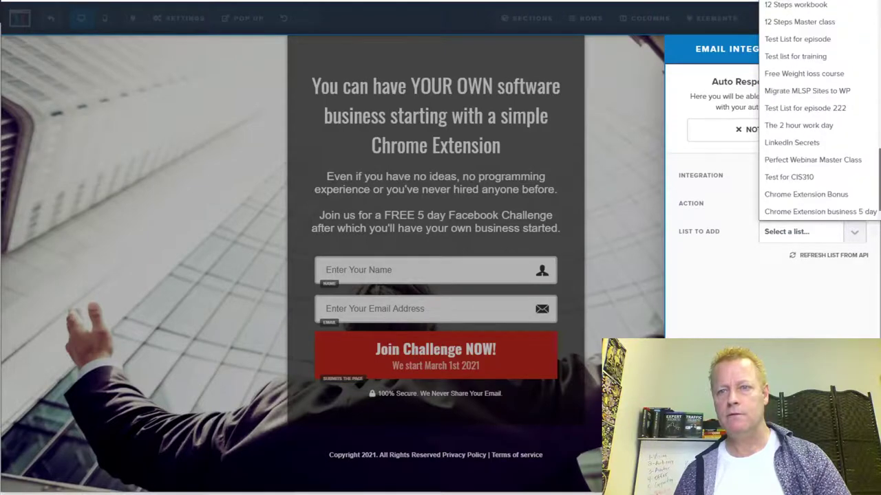
left_click(831, 211)
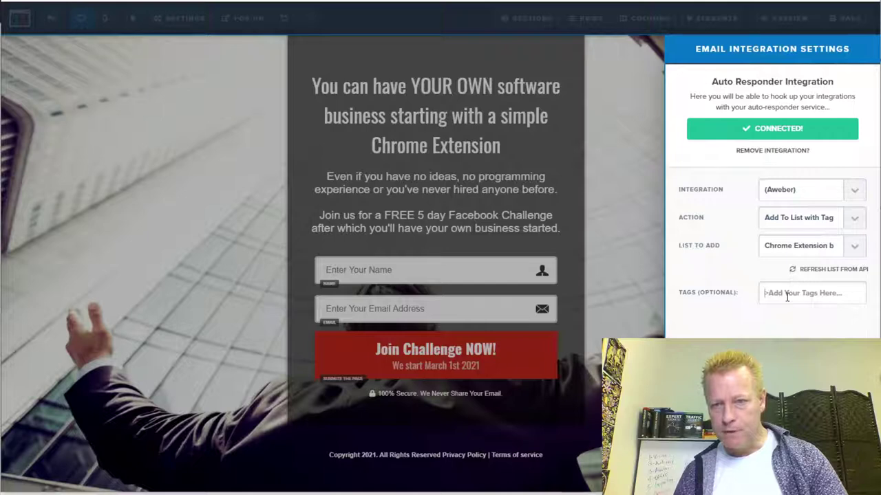
type("fromcf")
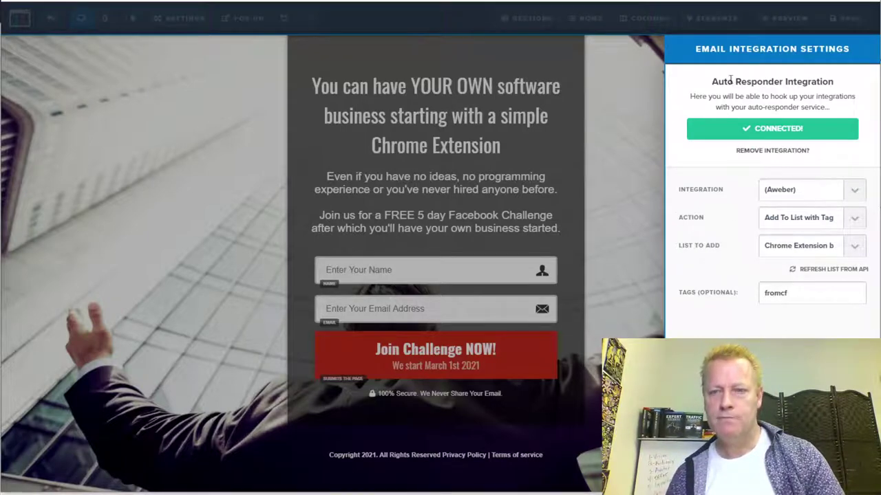
left_click(629, 227)
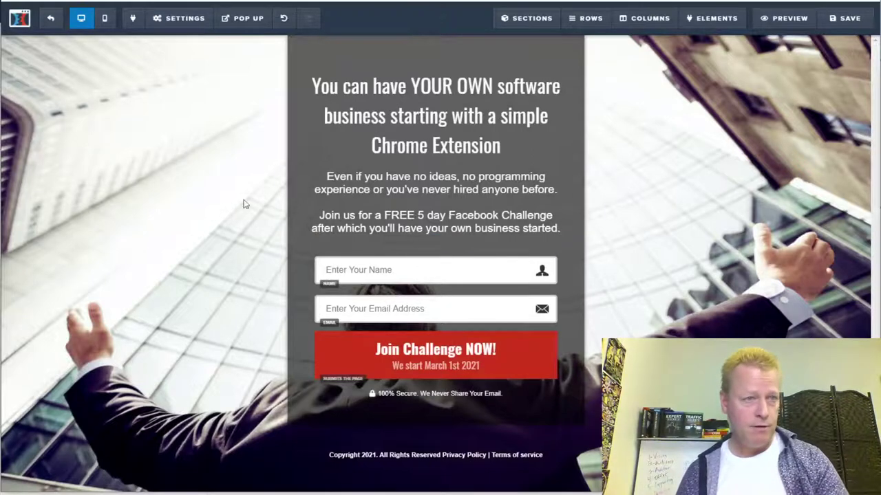
left_click(185, 19)
left_click(176, 172)
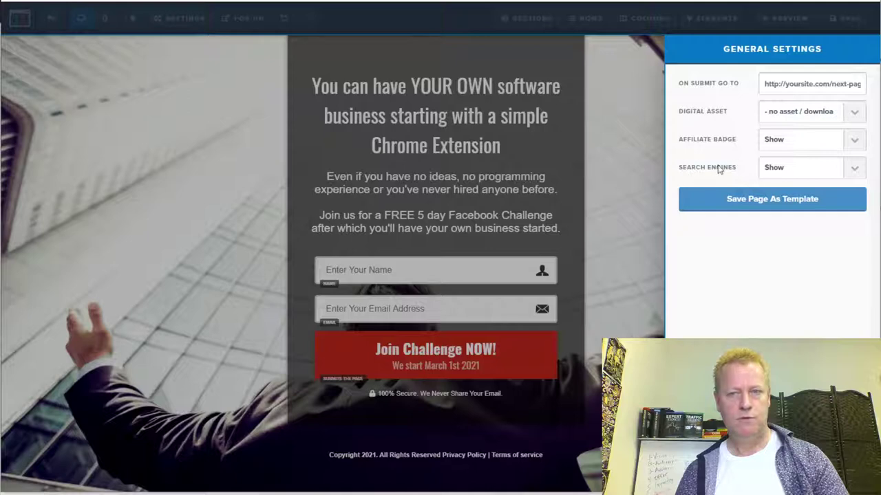
left_click(856, 142)
left_click(856, 143)
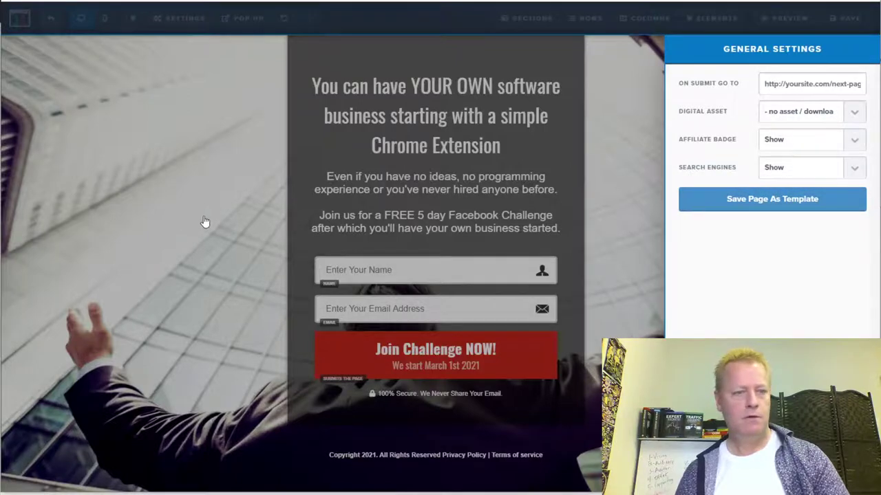
left_click(204, 223)
left_click(194, 26)
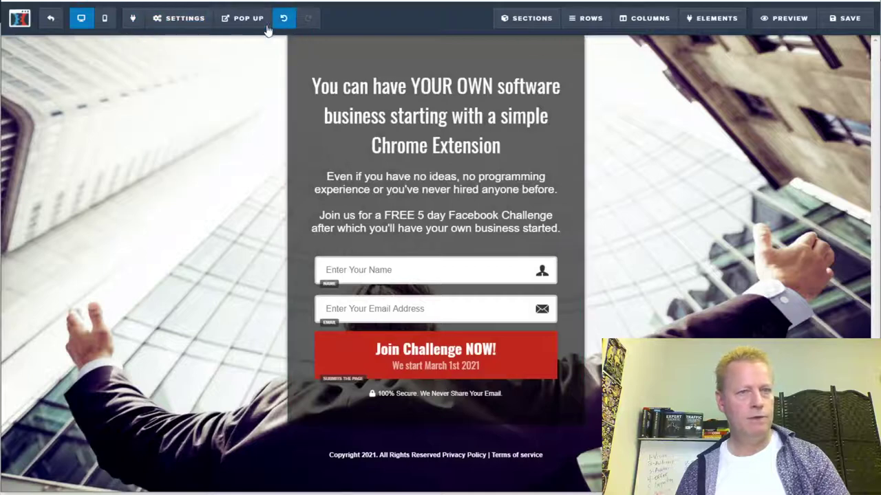
left_click(241, 26)
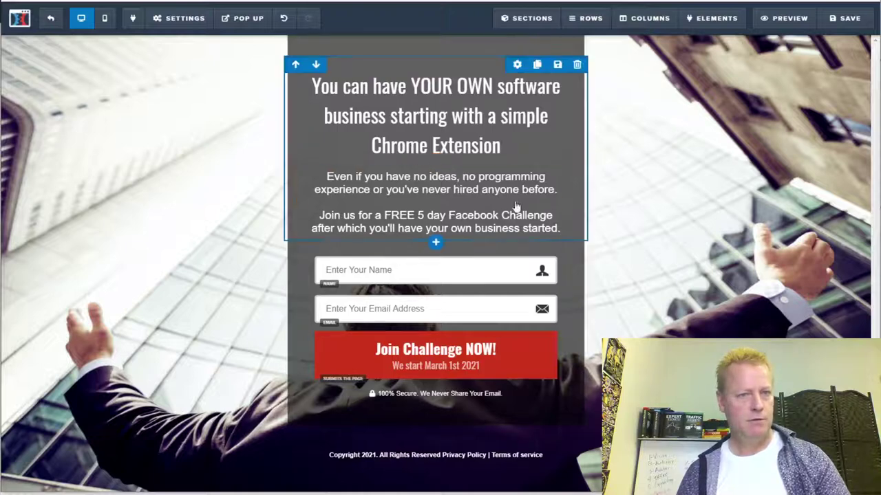
- Capitalise 'CAN', 'Software' and 'Business' in the headline
double_click(353, 88)
type("CAN")
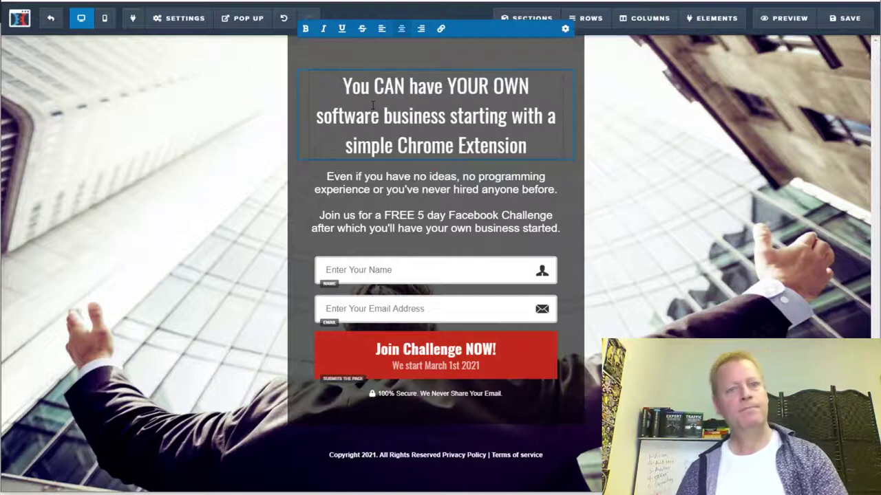
left_click(324, 115)
key("BackSpace")
type("S")
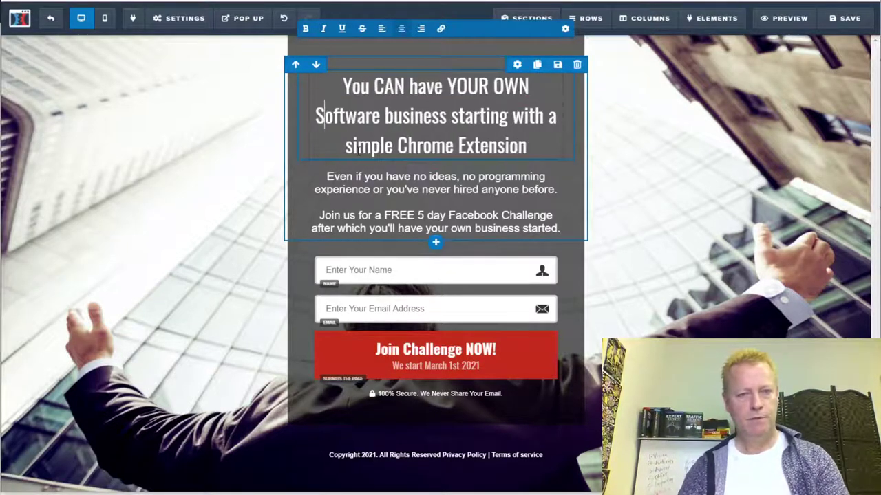
key("Right")
key("Right")
key("Right")
key("Right")
key("Right")
key("Right")
key("Right")
key("Right")
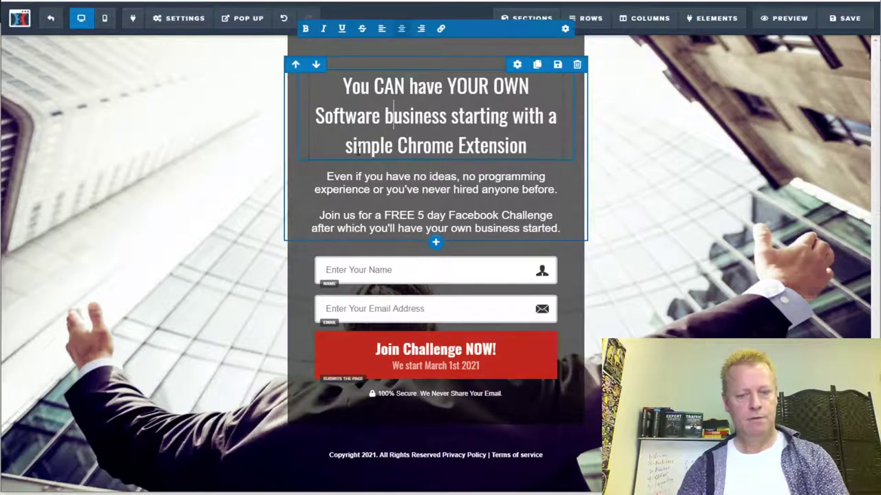
key("BackSpace")
type("B")
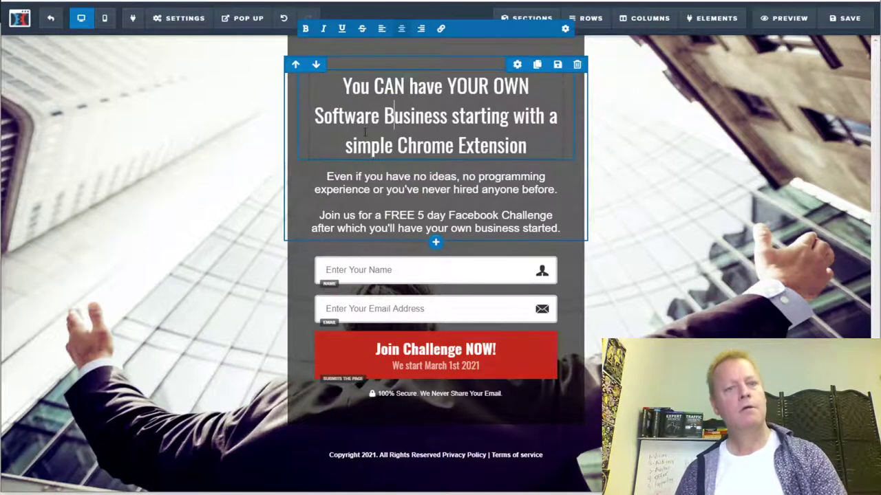
- Insert 'Multi-million' on a new line, drop the Chrome Extension ending and add '!'
left_click(316, 118)
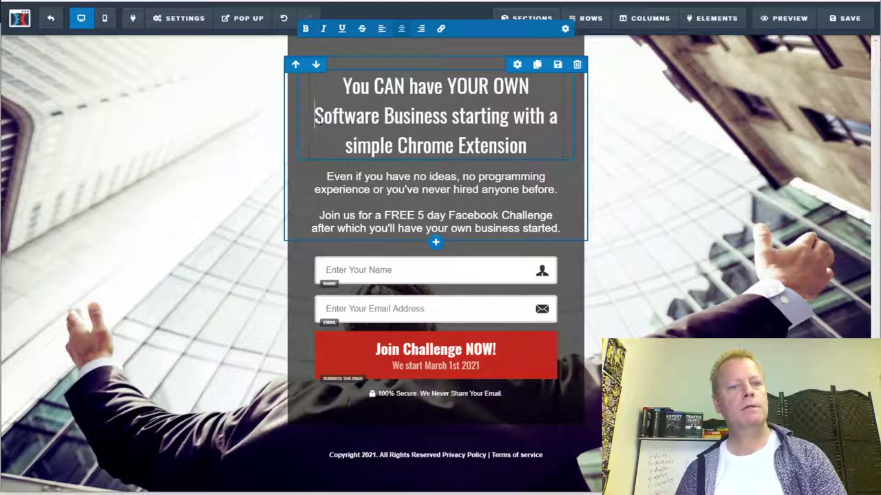
type("Milti-mi")
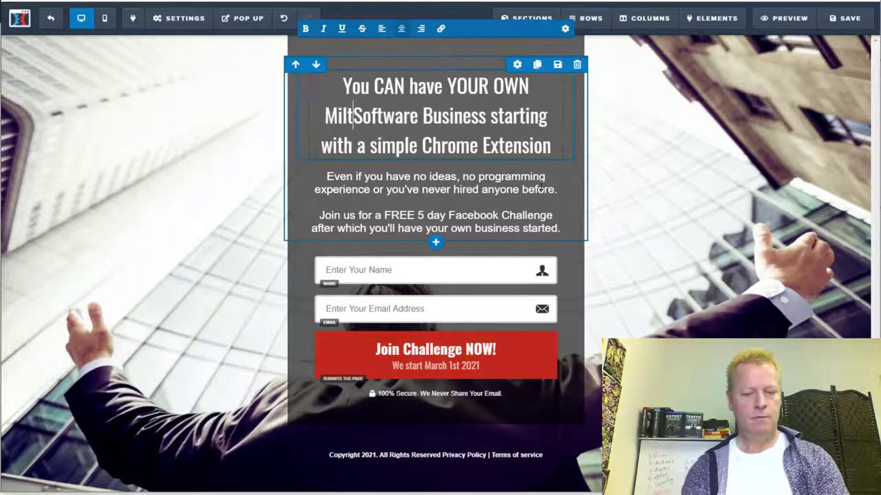
type("llion")
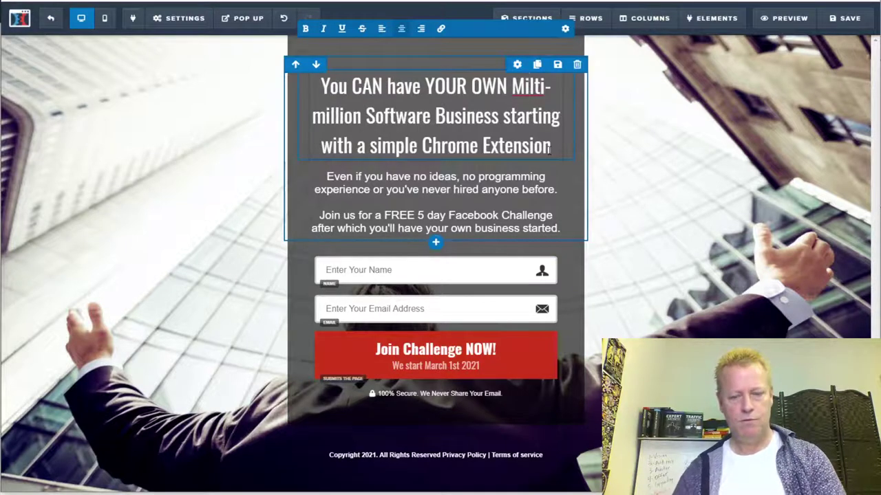
key("BackSpace")
type("u")
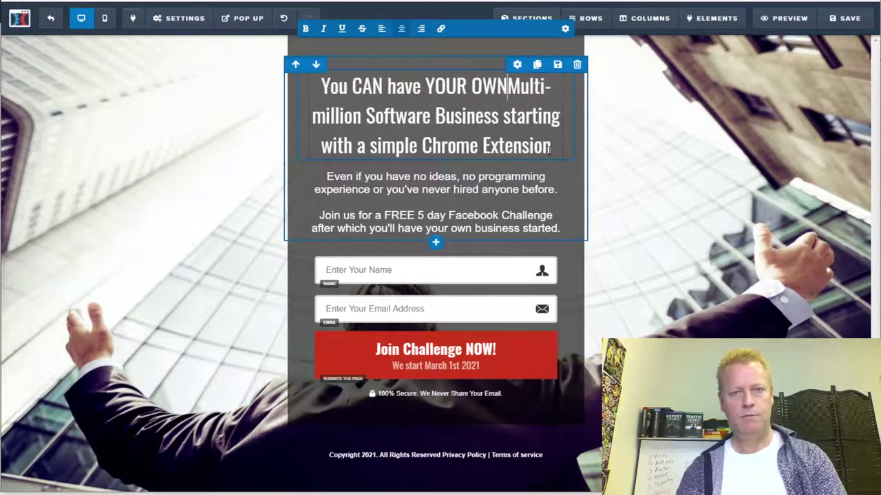
key("shift+Return")
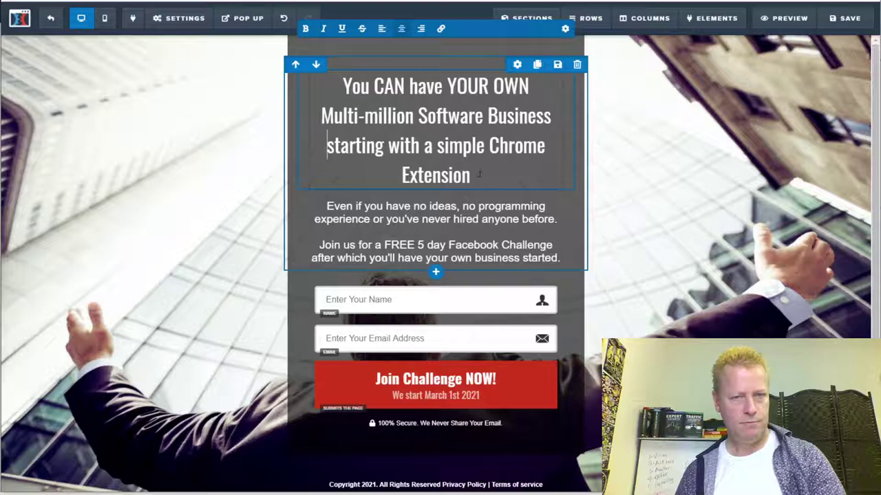
left_click_drag(384, 152, 327, 151)
key("BackSpace")
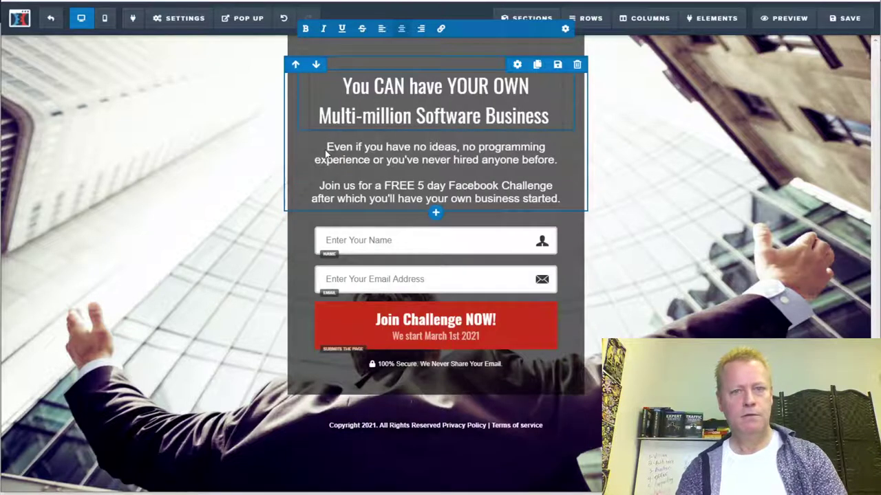
key("BackSpace")
type("!")
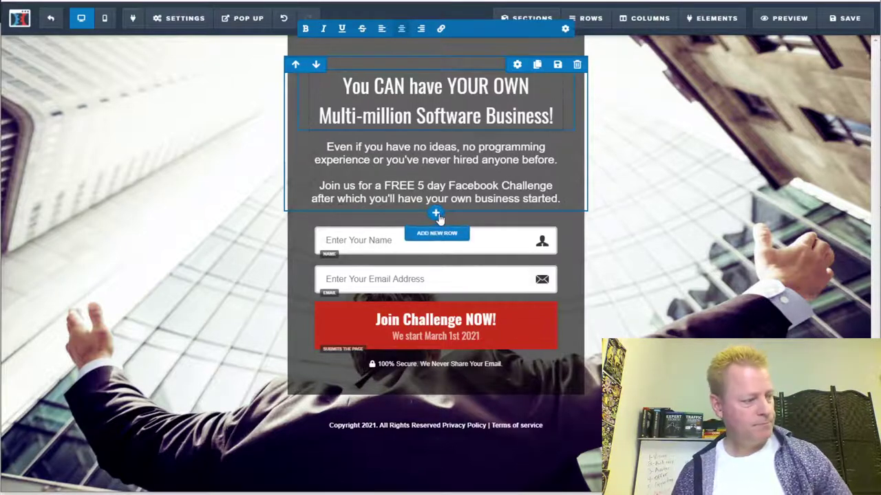
left_click(318, 205)
- Extend the paragraph: find a great idea, hire a programmer for as little as $100, start selling right away
double_click(316, 199)
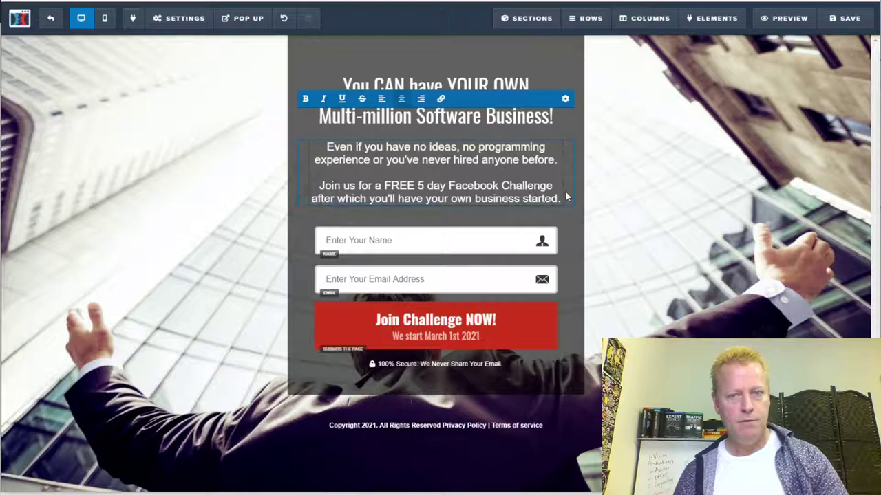
type("to lear")
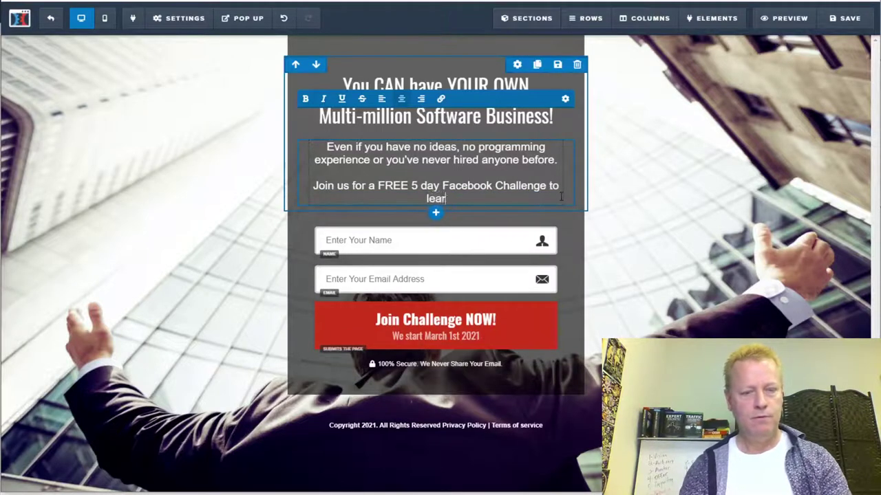
type("n how you")
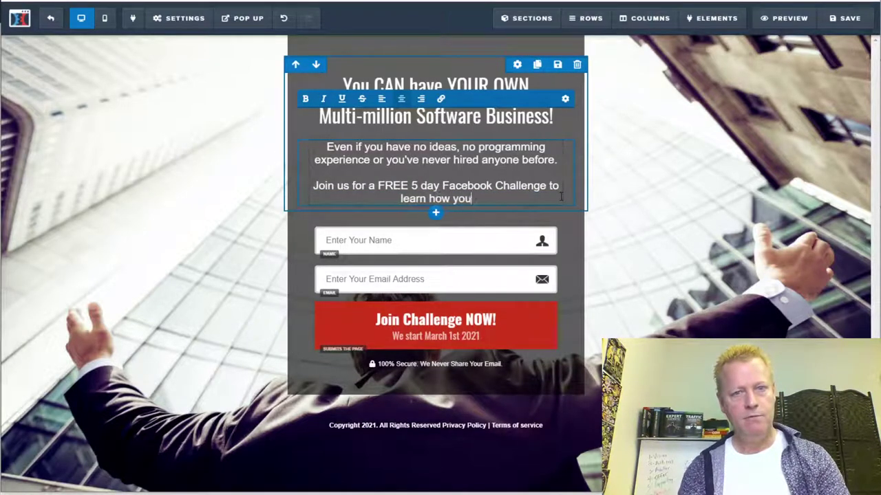
type(" can find ")
type("a great id")
type("ed")
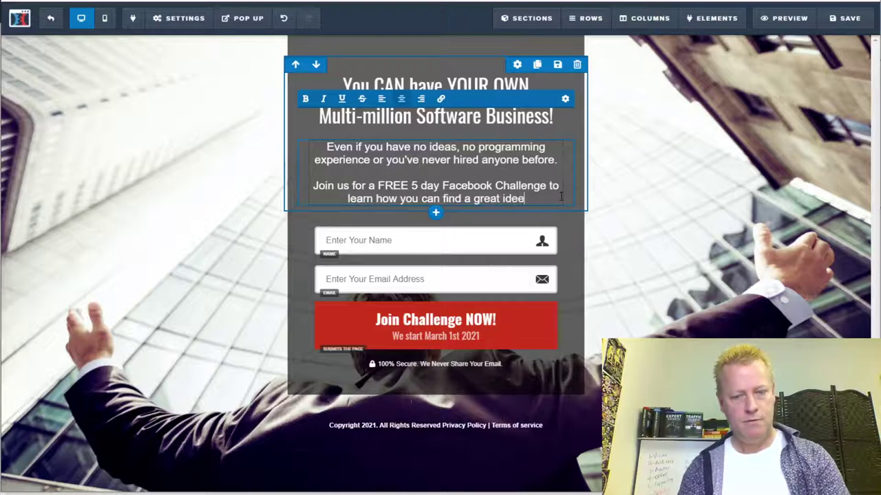
type(",")
key("BackSpace")
key("BackSpace")
key("BackSpace")
type("a")
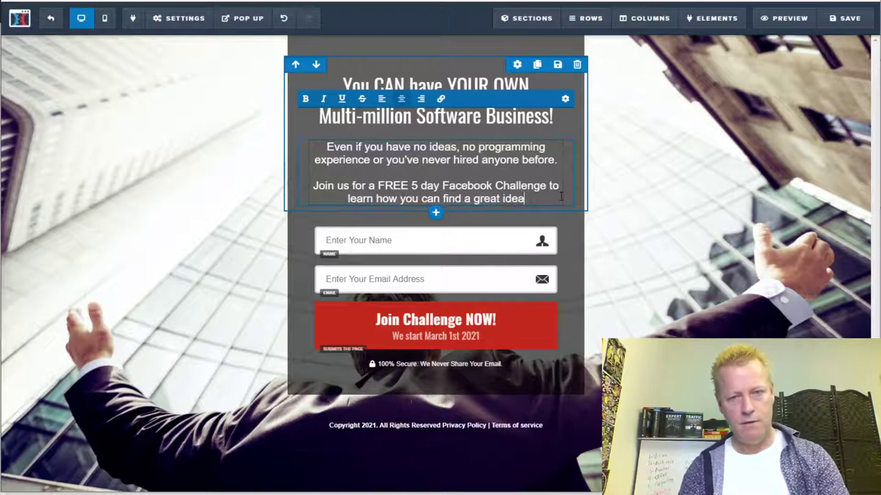
type(", hire a")
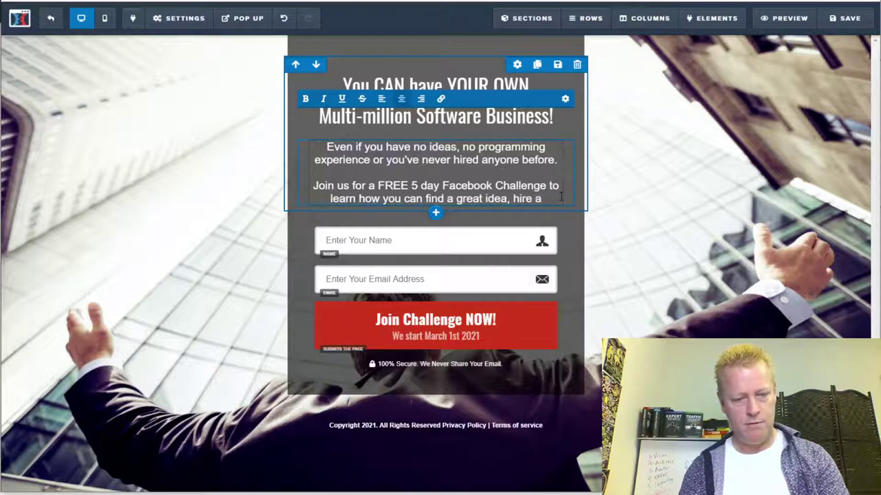
type("ra")
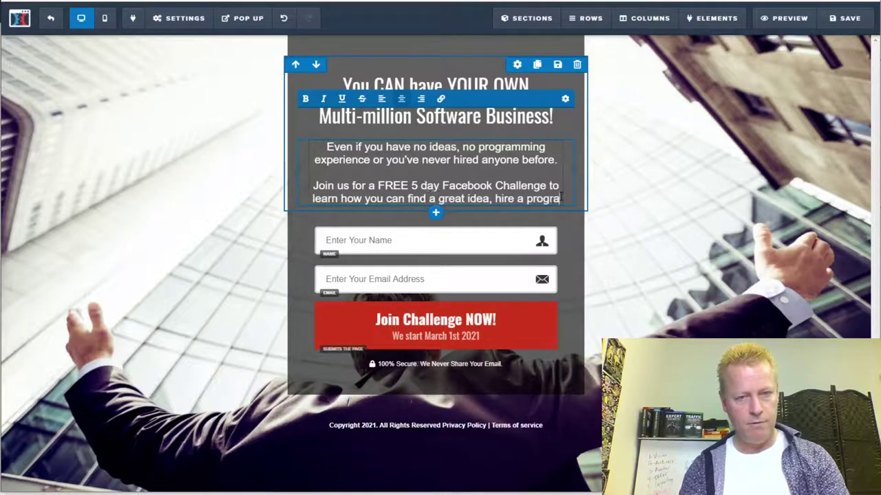
type("mmer for as ")
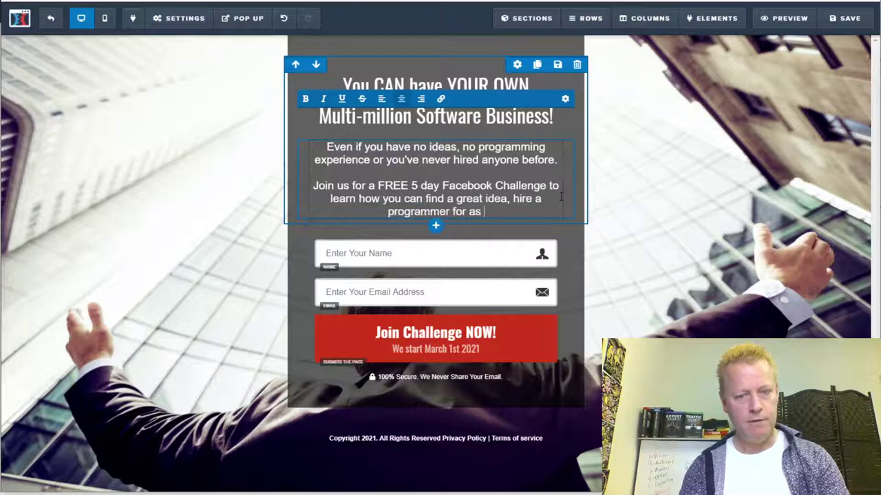
type("little as $100 and")
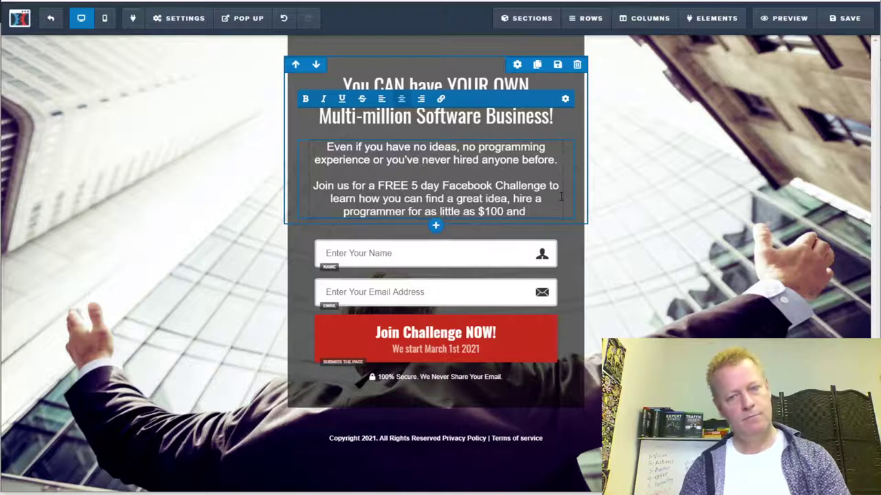
type("start")
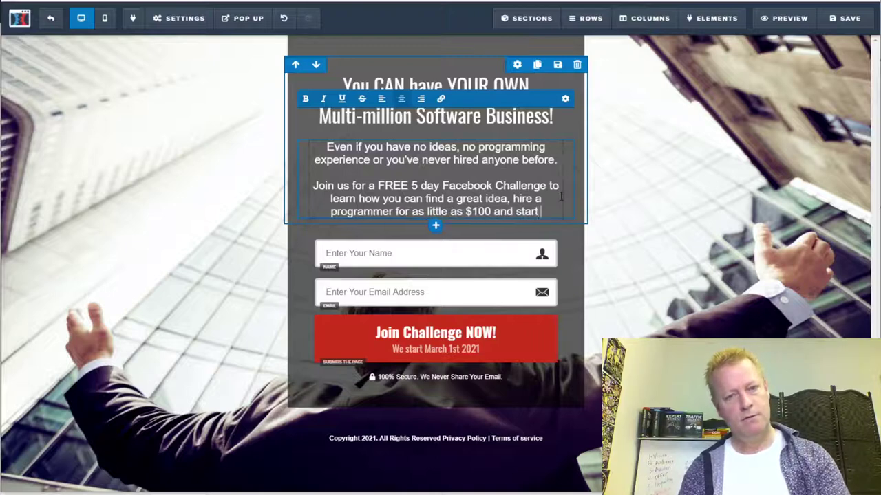
type(" selling your")
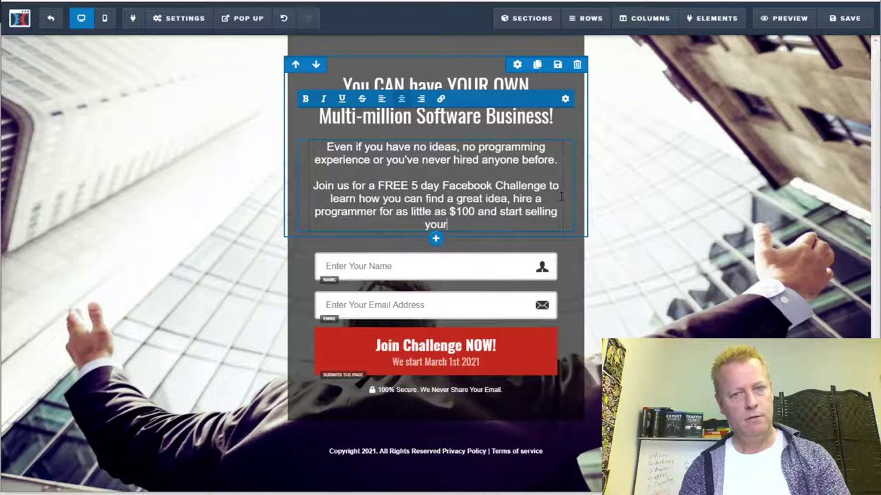
type(" software!")
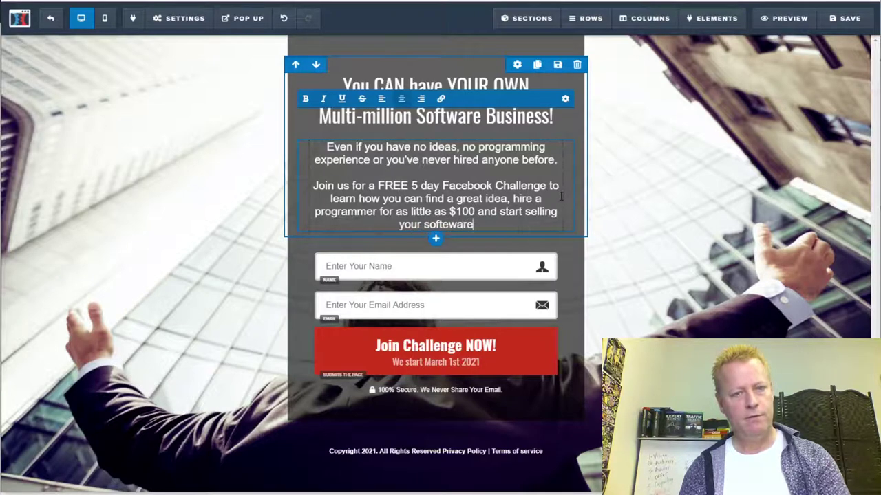
key("BackSpace")
key("BackSpace")
key("BackSpace")
key("BackSpace")
key("BackSpace")
type("wa")
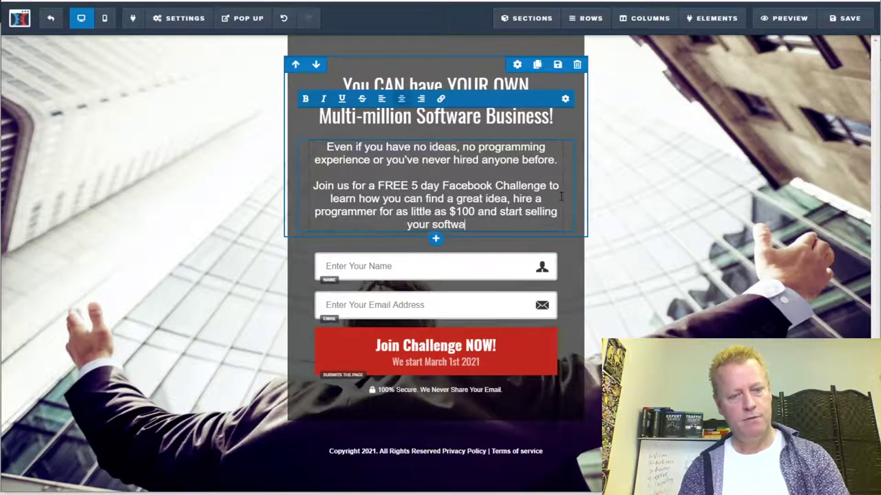
type("re right away!")
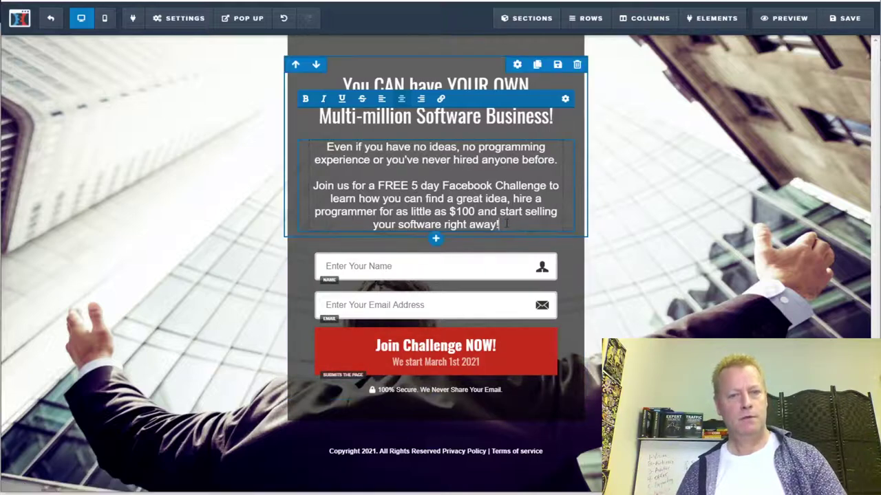
- Add 'Enter your email and click the button to get link to FREE Challenge!' and save the page
key("Return")
key("Return")
type("E")
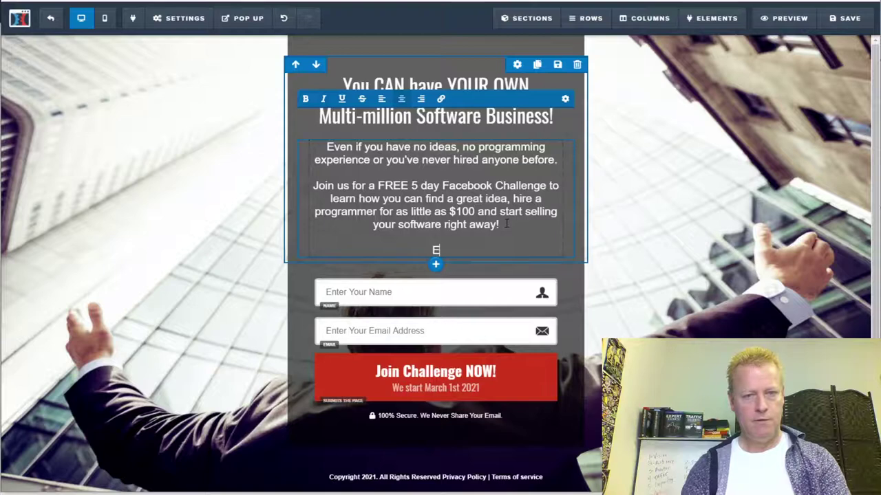
type("nter your emil")
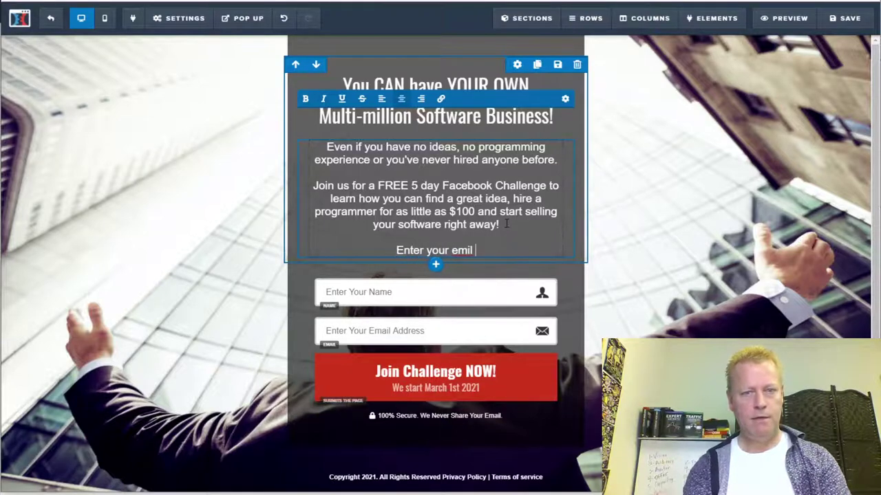
key("BackSpace")
type("ail and")
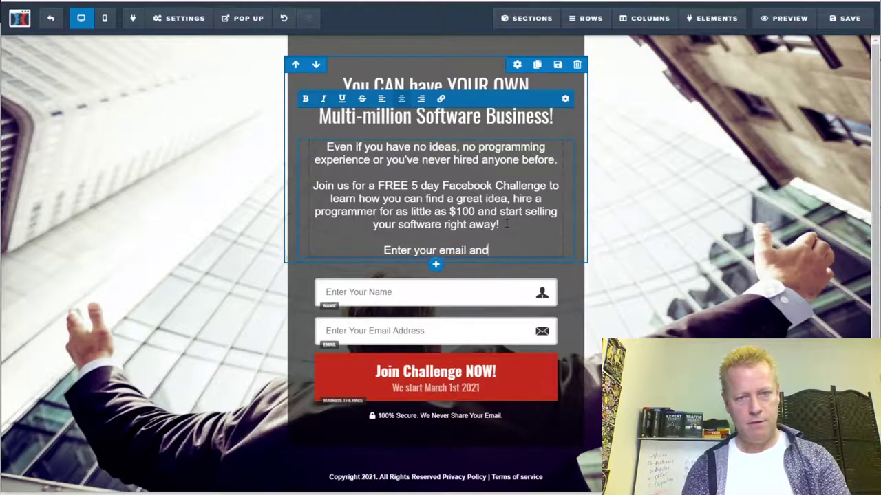
type(" click the ")
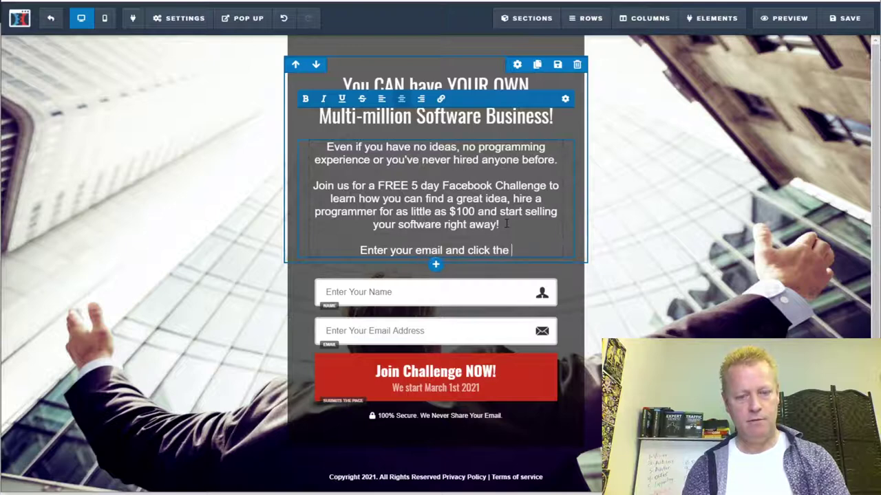
type("button to be")
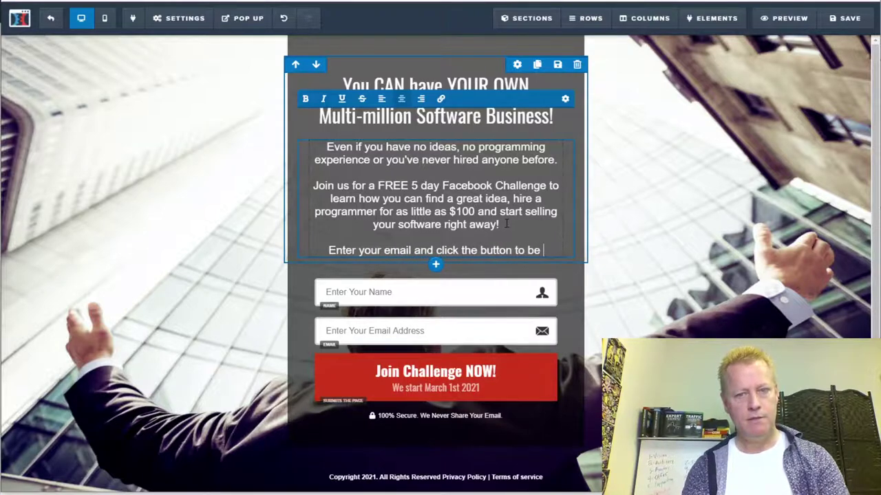
key("BackSpace")
key("BackSpace")
key("BackSpace")
type("get link to ")
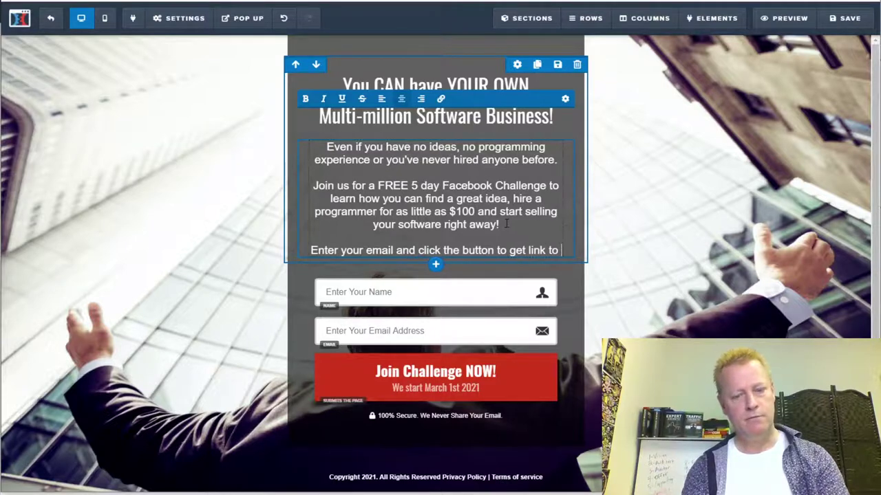
type("FREE challen")
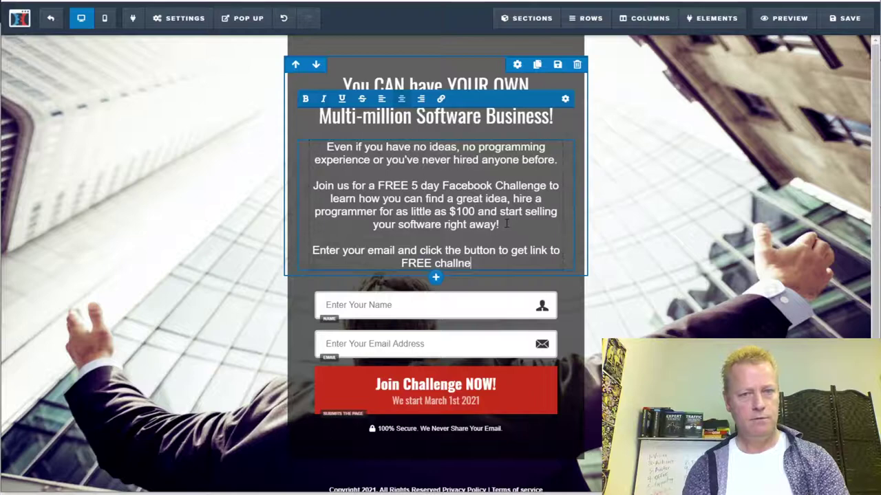
type("ge")
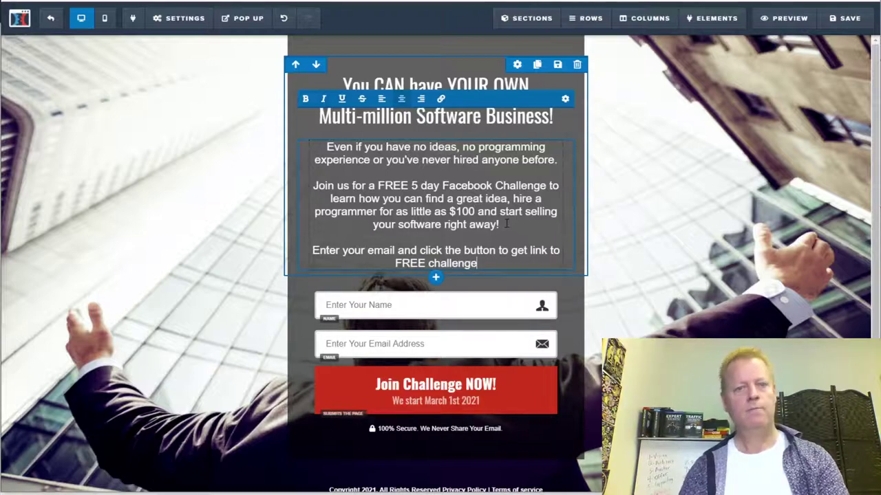
type("!")
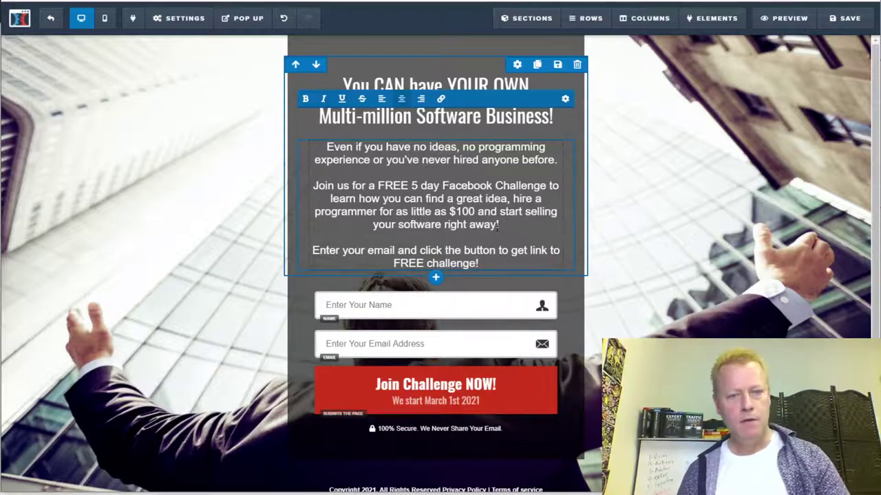
key("BackSpace")
type("C")
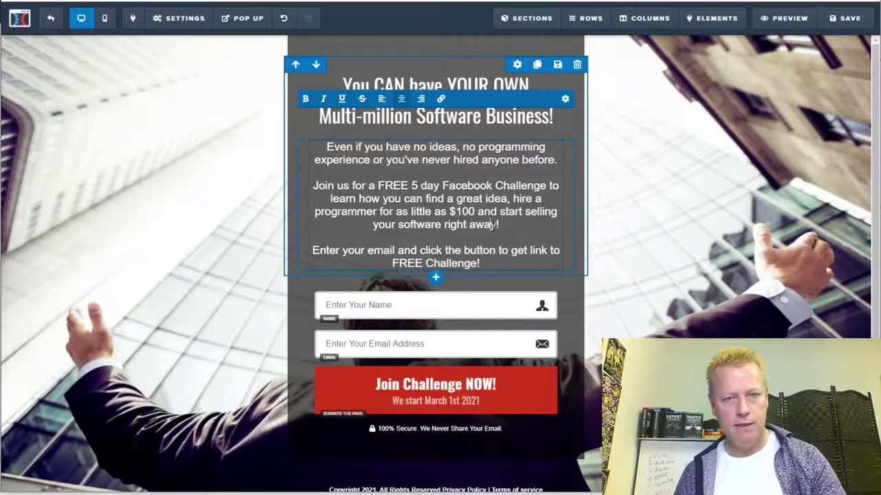
left_click(849, 19)
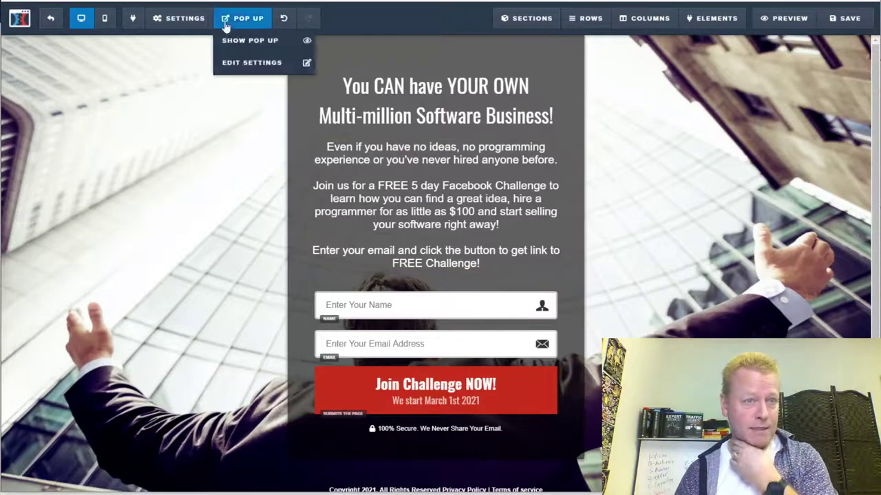
- Exit the page editor back to the challenge funnel's Optin step overview
mouse_move(172, 26)
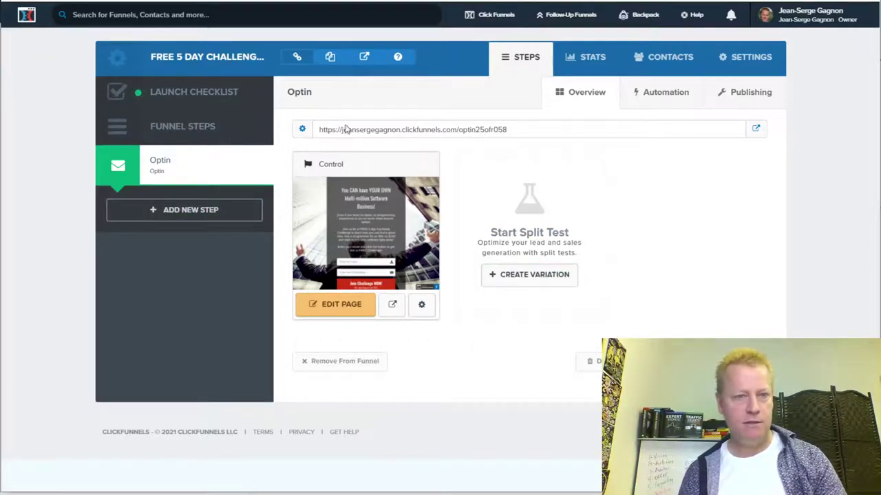
- Change the opt-in step's publishing path to joinchallenge and save the funnel step
left_click(303, 133)
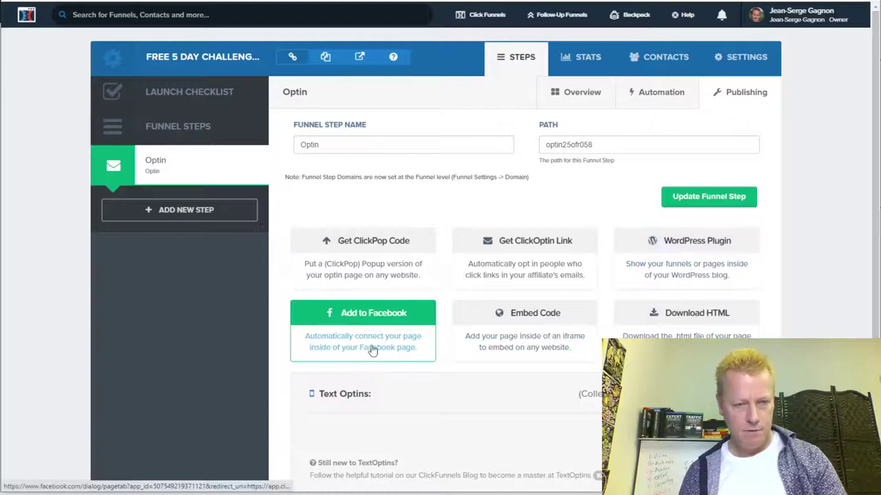
scroll(440, 275, "down", 2)
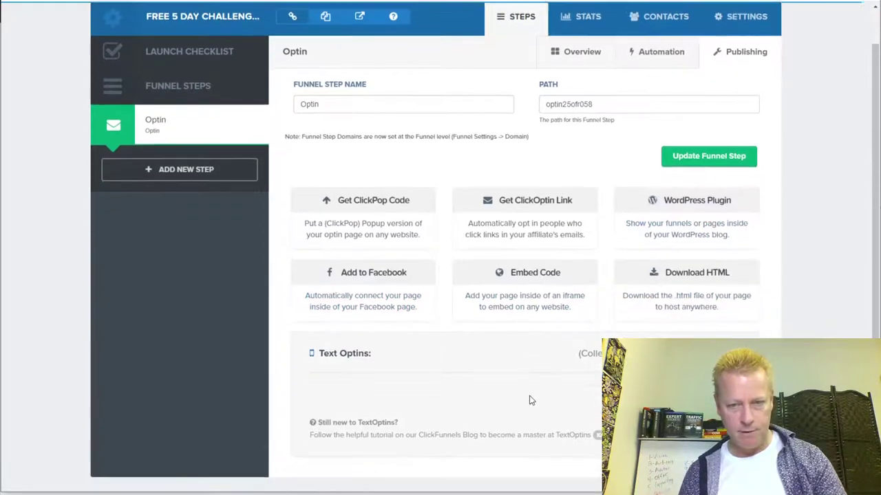
scroll(229, 256, "up", 2)
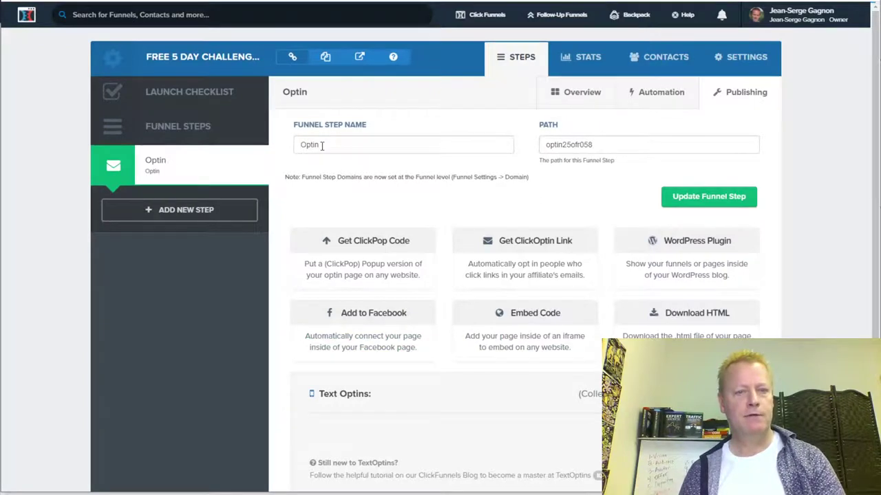
double_click(564, 146)
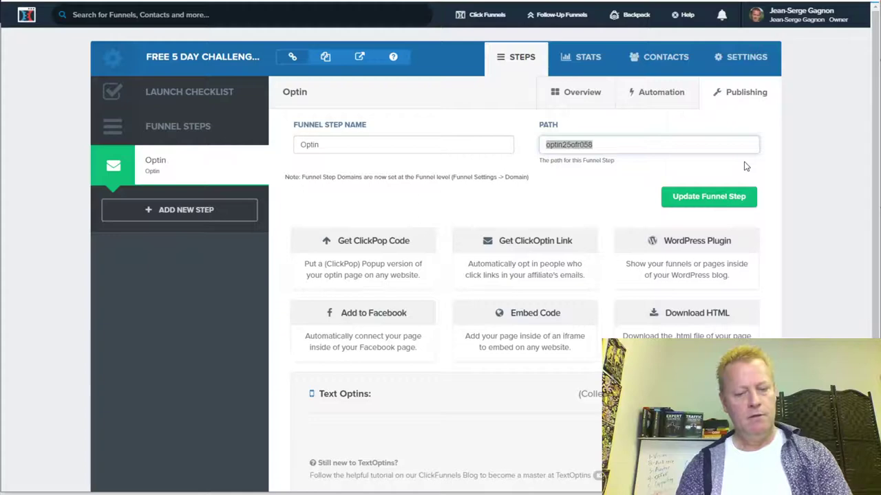
type("joinchall")
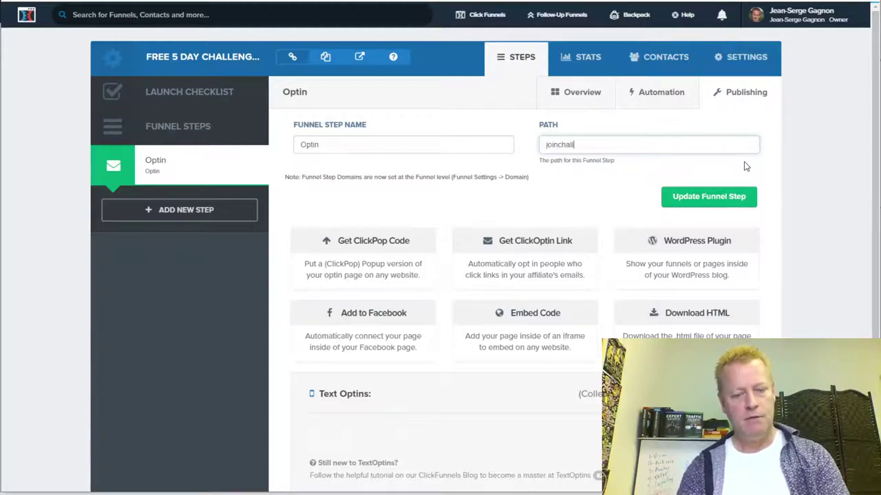
type("engenge")
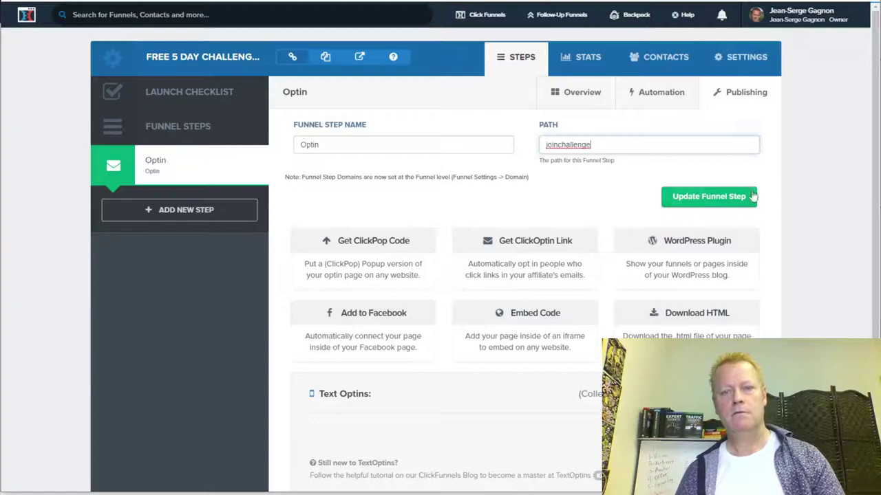
left_click(752, 198)
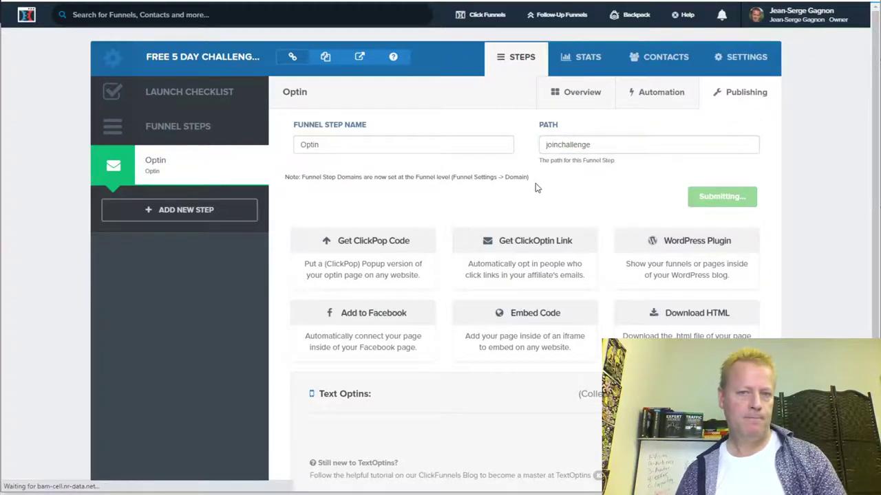
- Copy the step's new joinchallenge page URL and go back to Zoneedit
double_click(466, 129)
left_click(423, 129)
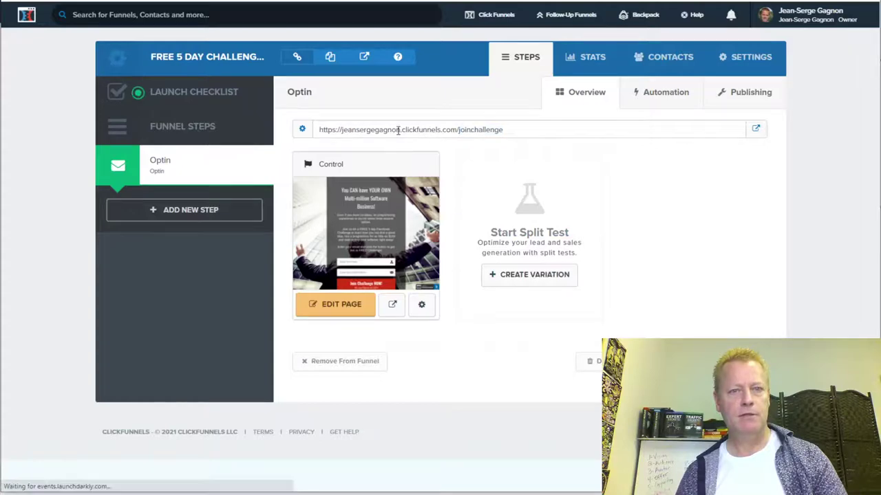
left_click_drag(505, 134, 301, 137)
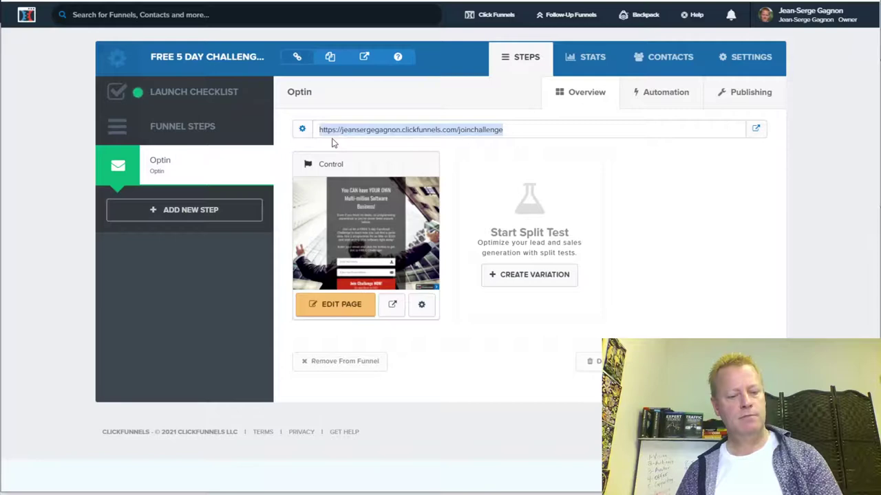
key("ctrl+Tab")
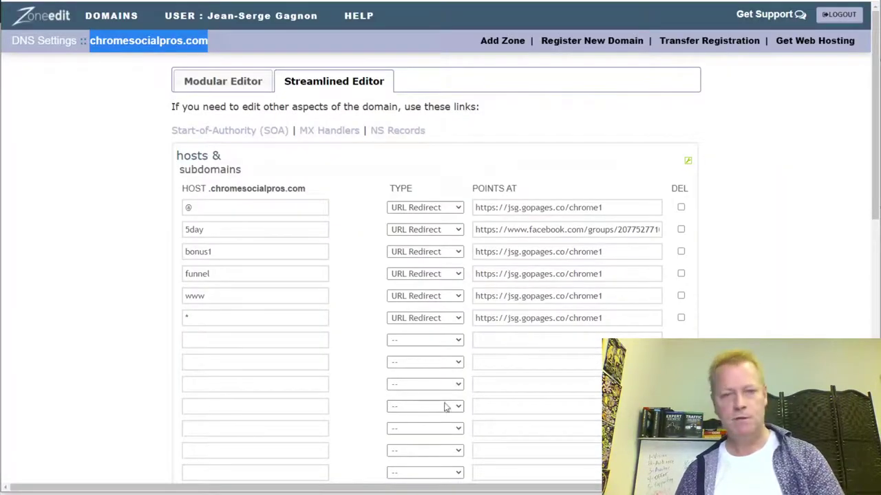
- Add a URL Redirect record with host join pointing to the copied ClickFunnels URL
left_click(491, 339)
key("ctrl+v")
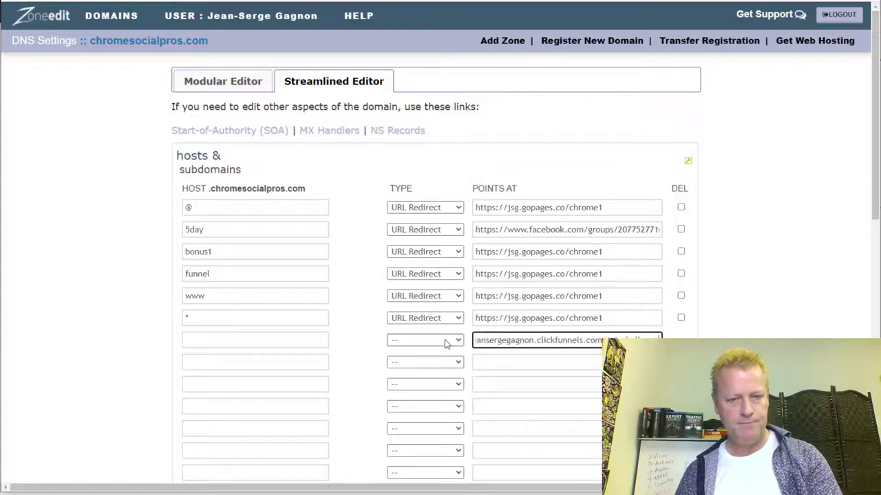
left_click(443, 340)
left_click(417, 442)
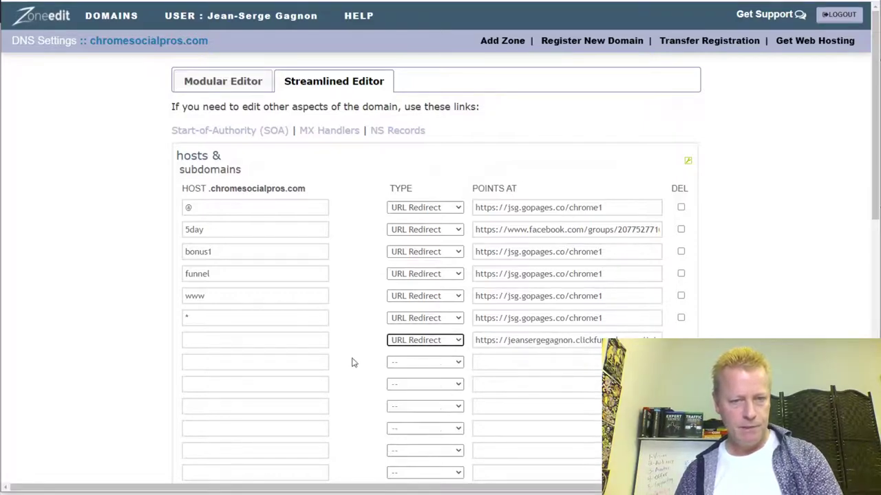
left_click(303, 341)
type("join")
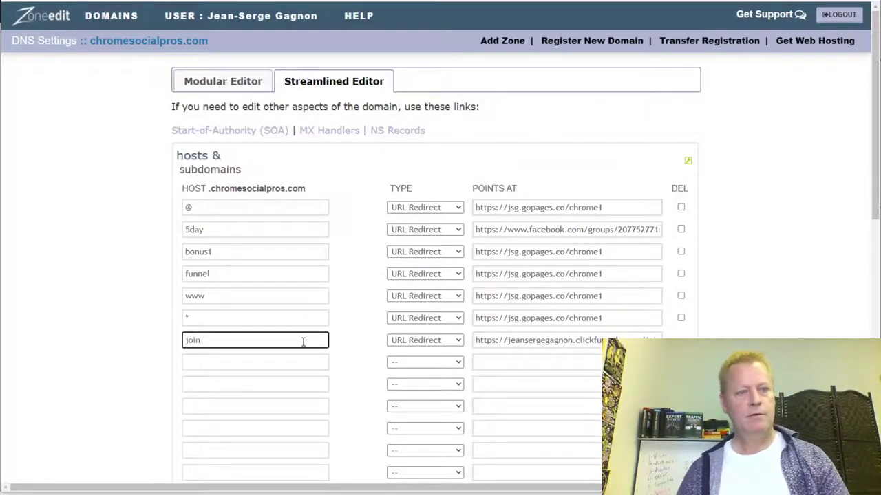
left_click(559, 359)
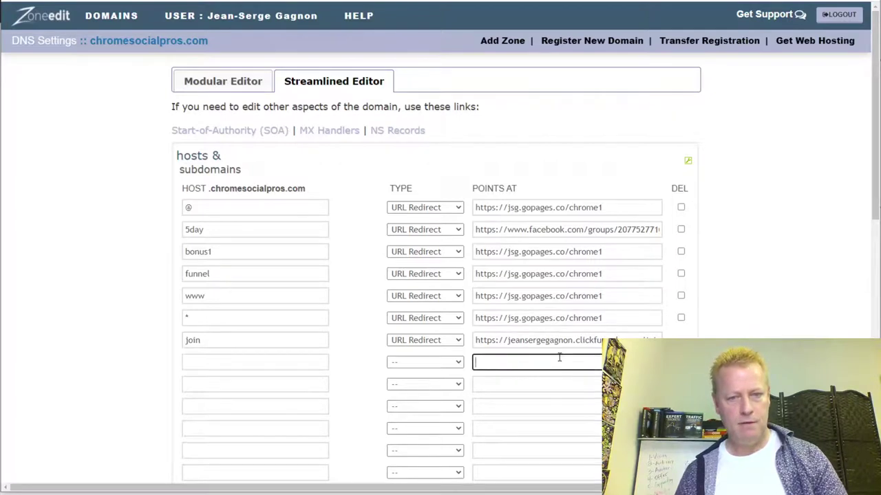
- Rename the join host to free5day, then review and confirm the DNS change
double_click(207, 340)
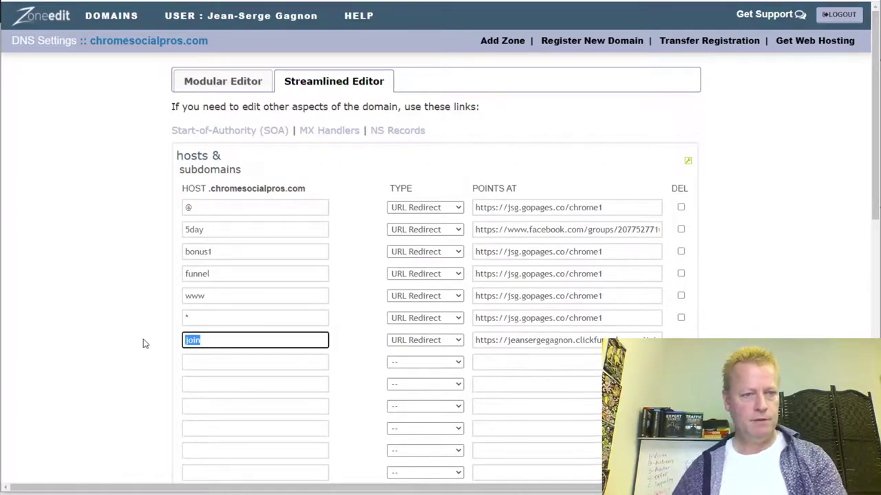
type("free5day")
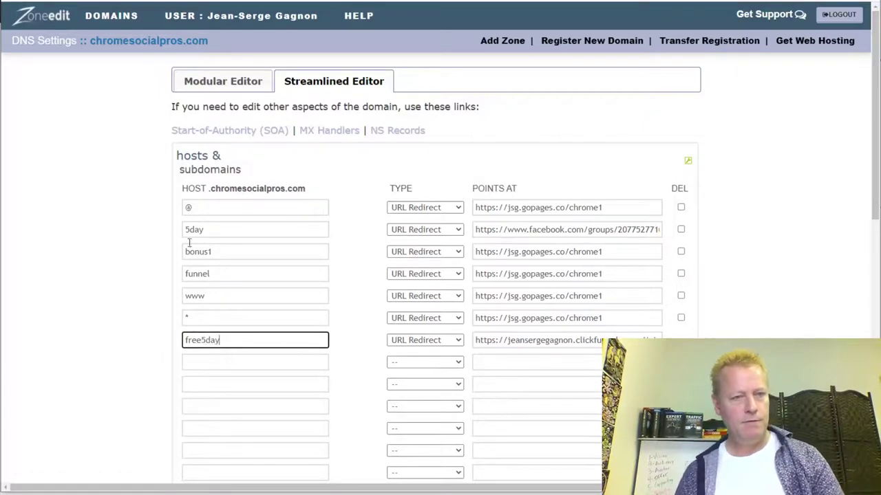
left_click(193, 232)
left_click(227, 365)
scroll(753, 265, "down", 10)
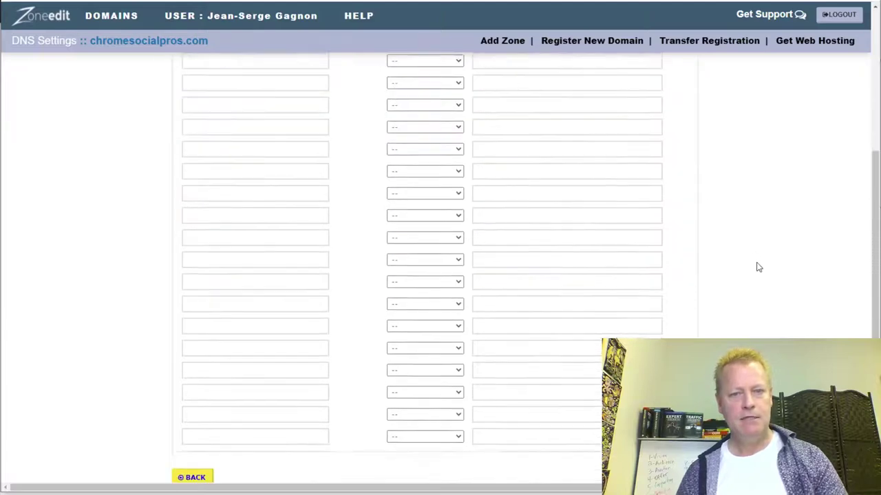
left_click(674, 220)
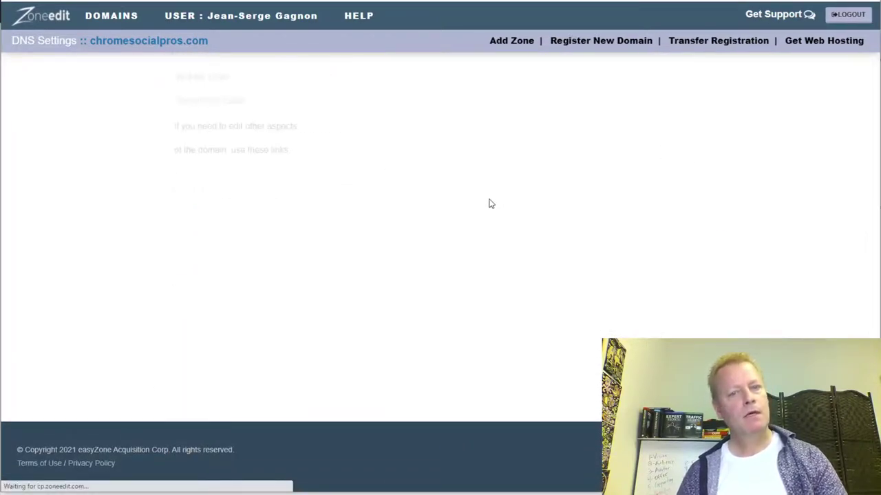
double_click(281, 227)
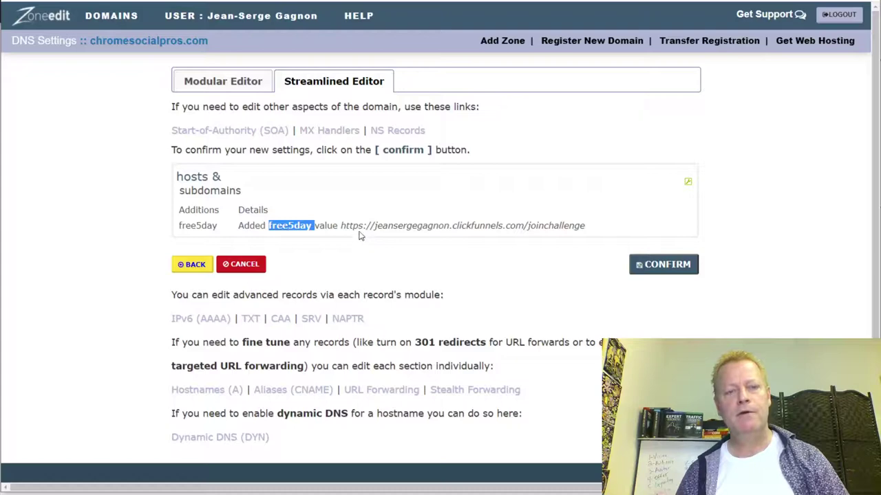
left_click(664, 266)
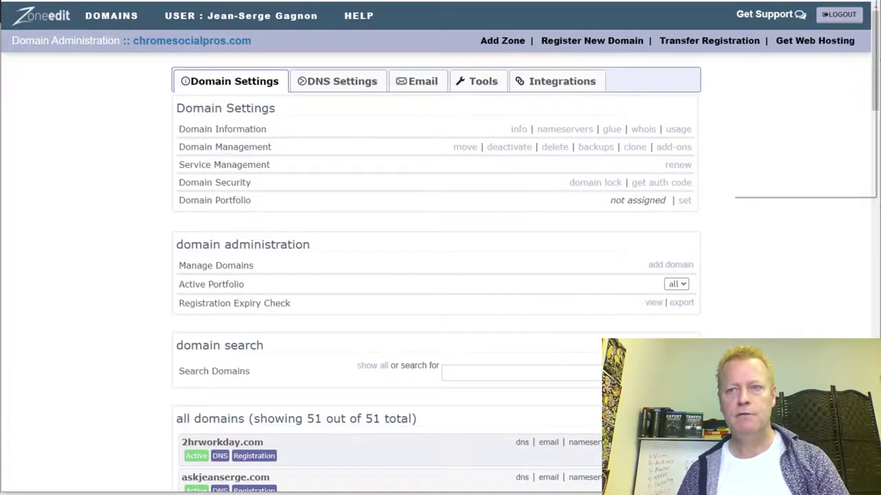
left_click(868, 1)
- Visit free5day.chromesocialpros.com in a resized incognito Chrome window
left_click(782, 16)
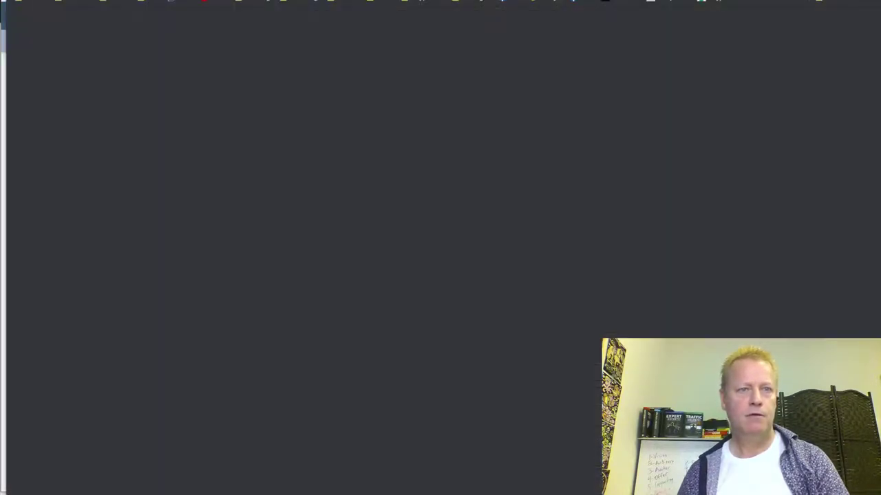
left_click_drag(261, 17, 258, 33)
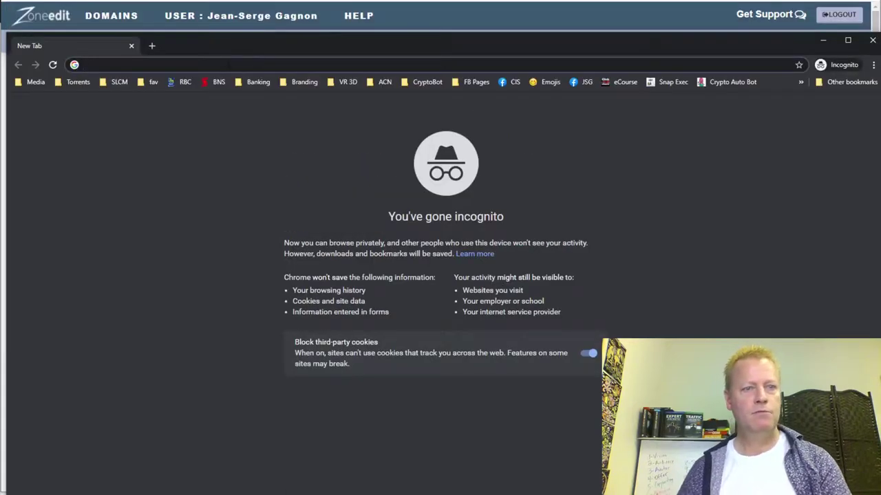
type("free5day.")
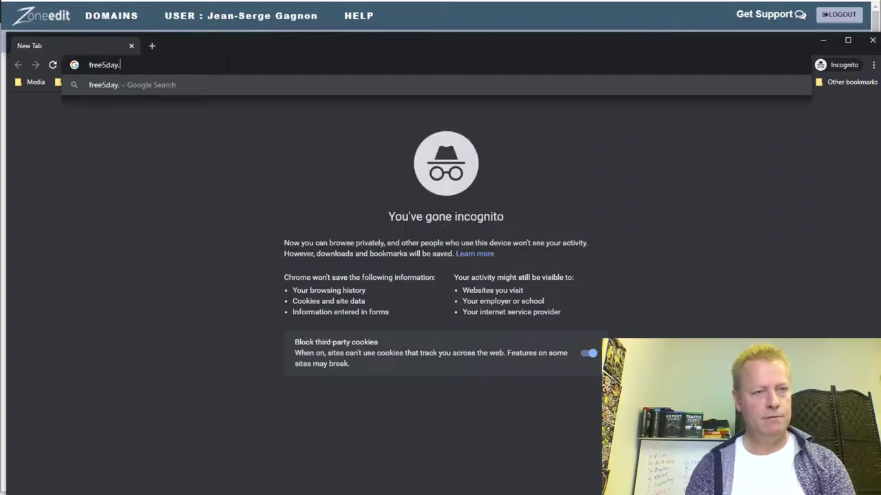
type("ch")
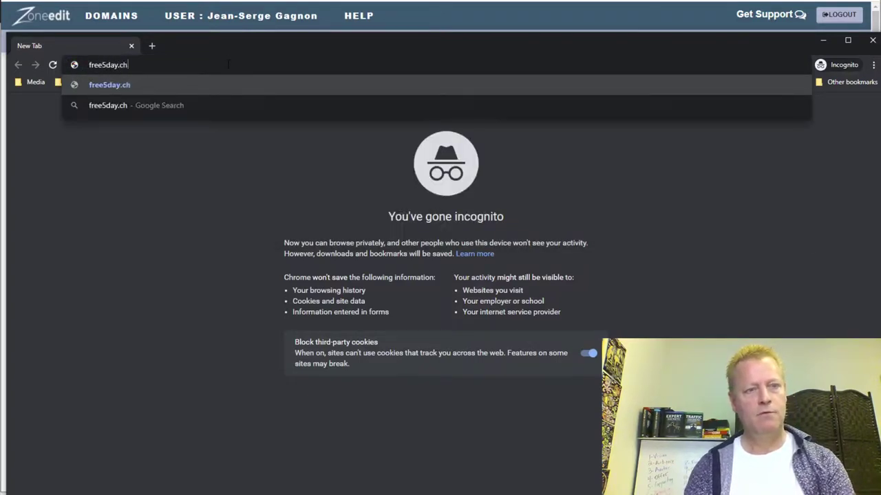
type("rome")
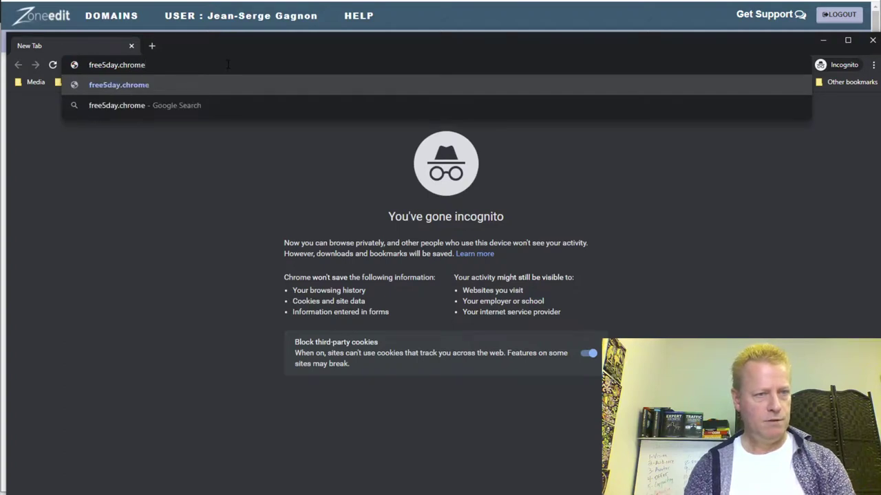
type("socialpros.com")
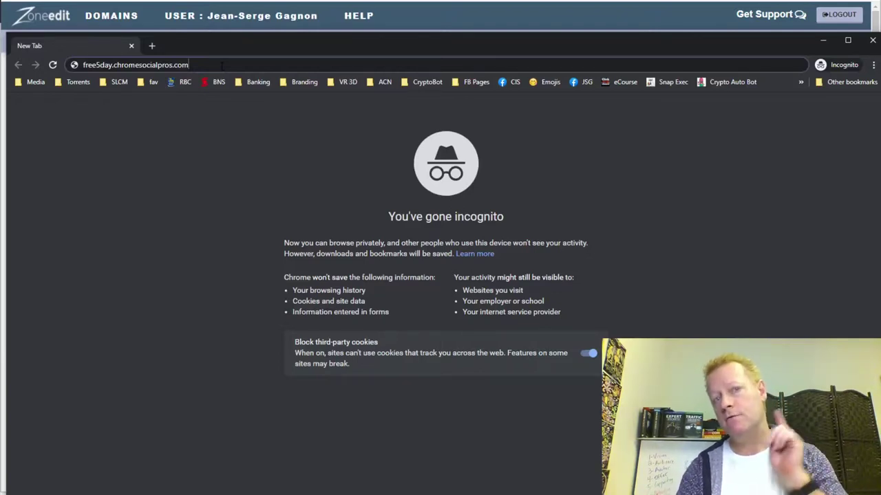
key("Return")
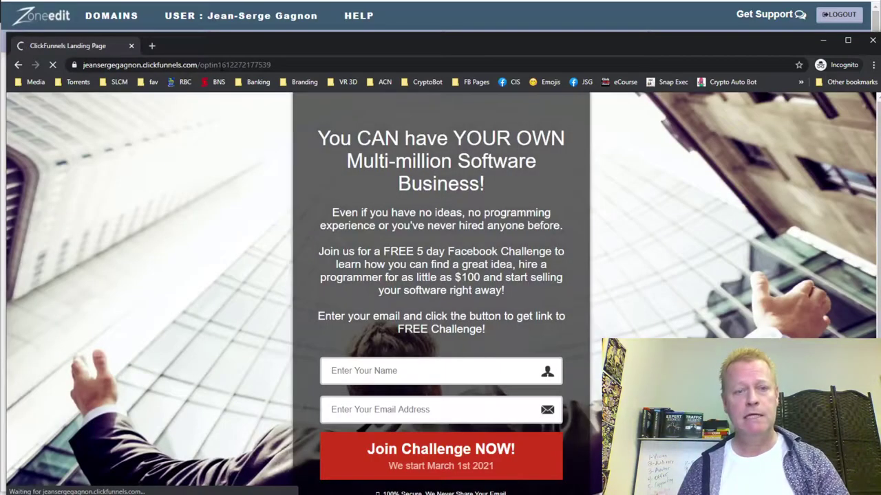
- Fill the opt-in form with a test name prefixed 'Test-' and a test e-mail address
scroll(606, 332, "down", 1)
left_click(372, 285)
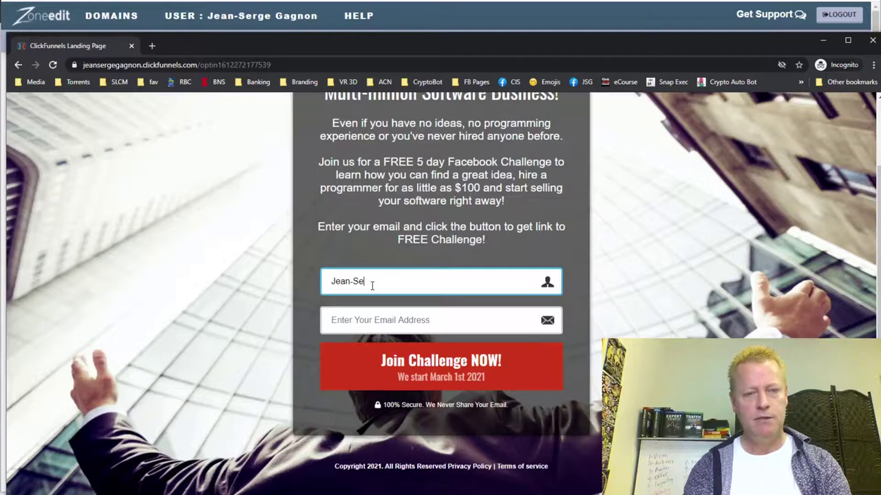
key("Tab")
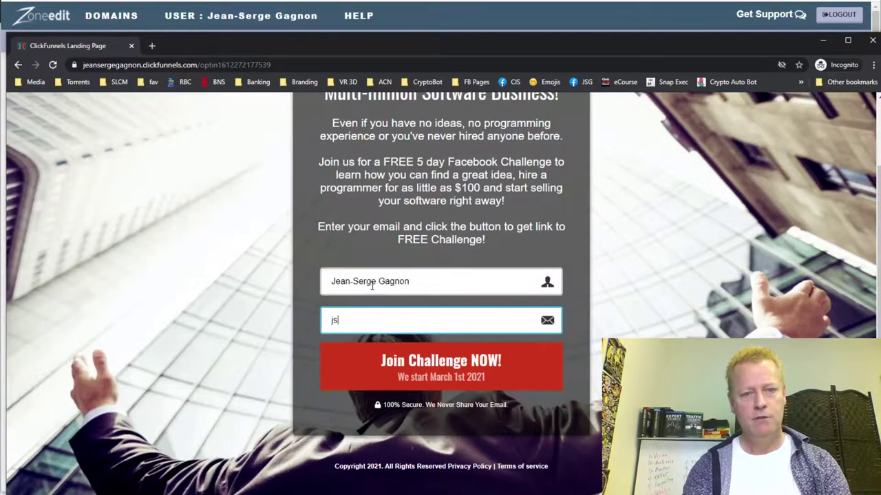
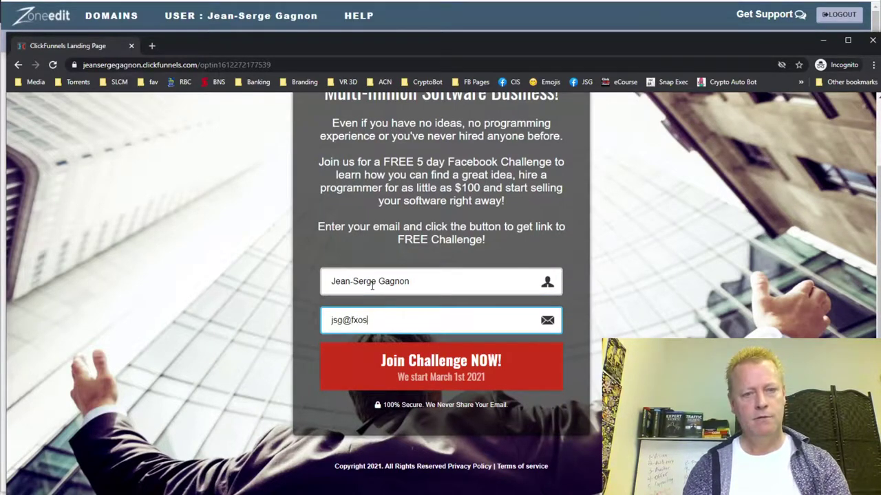
left_click(412, 282)
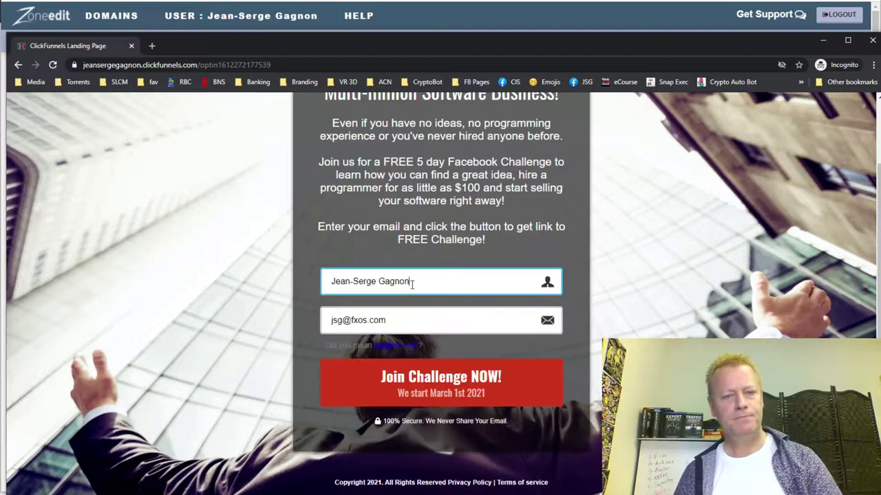
key("BackSpace")
key("BackSpace")
key("BackSpace")
key("BackSpace")
key("BackSpace")
key("BackSpace")
key("BackSpace")
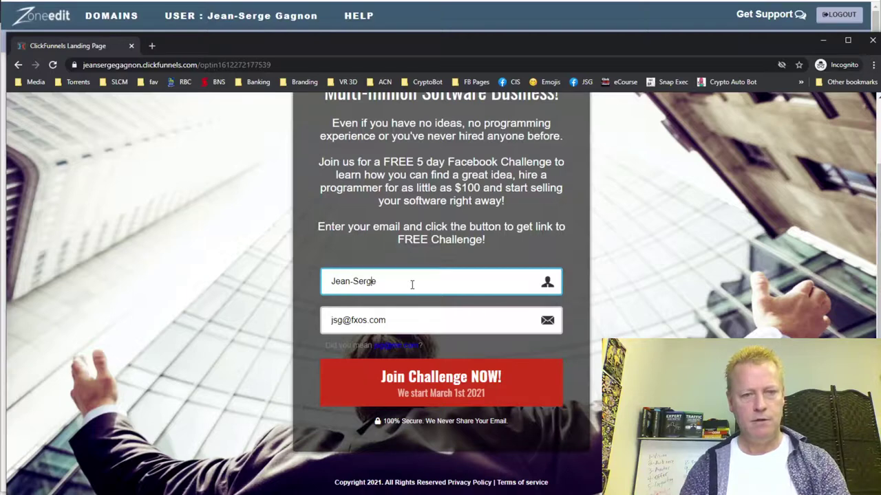
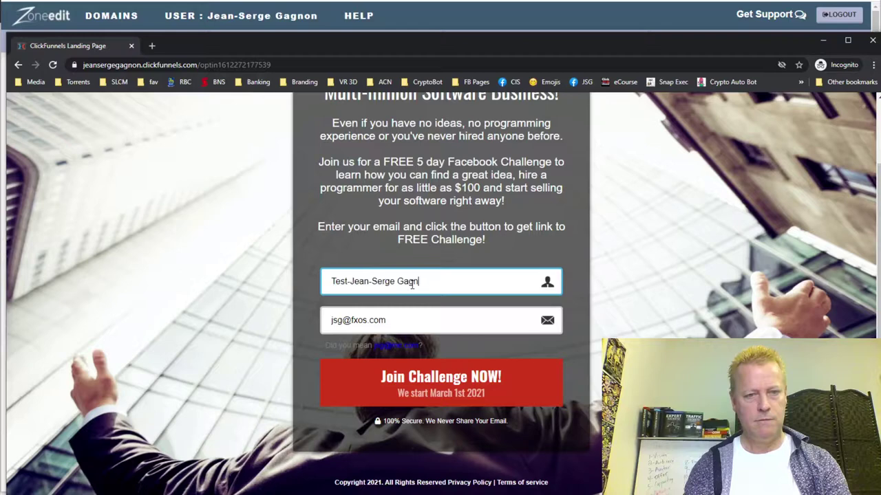
- Submit the signup with the Join Challenge NOW! button
left_click(439, 389)
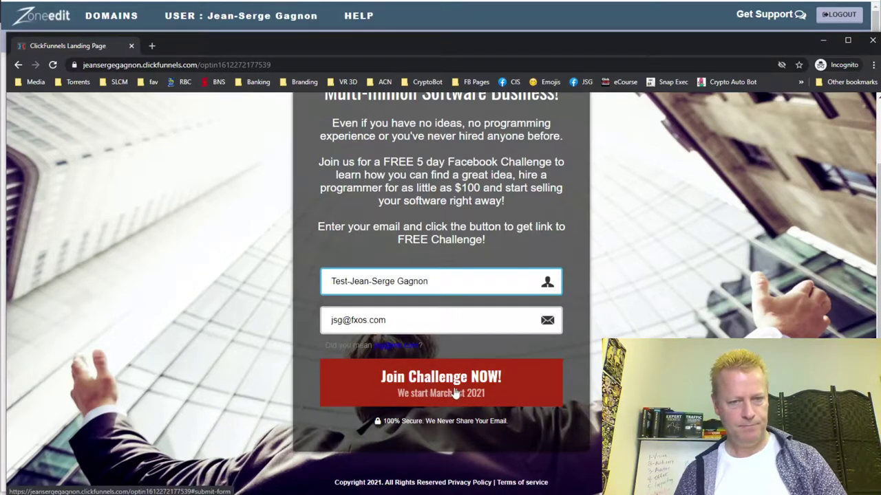
left_click(454, 392)
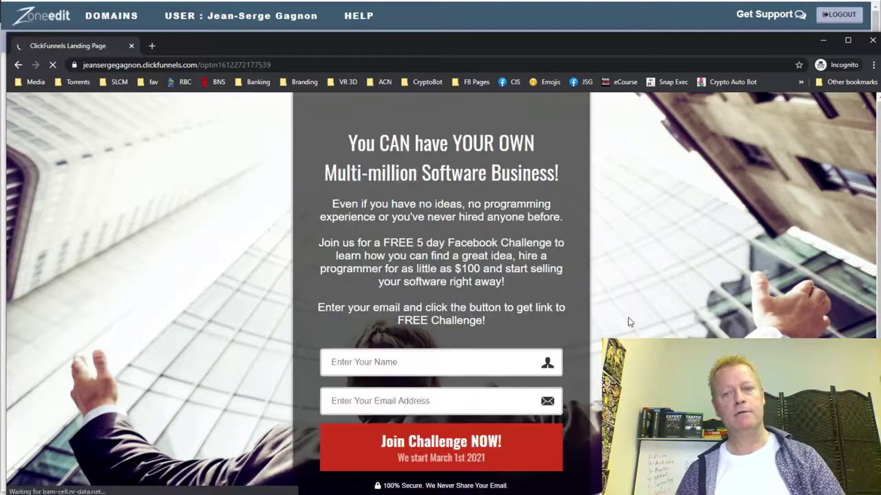
scroll(487, 301, "down", 1)
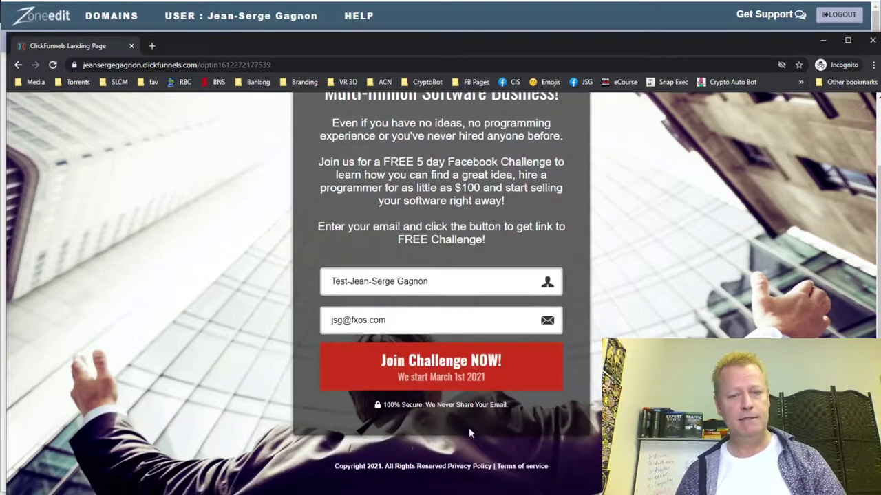
scroll(471, 432, "up", 1)
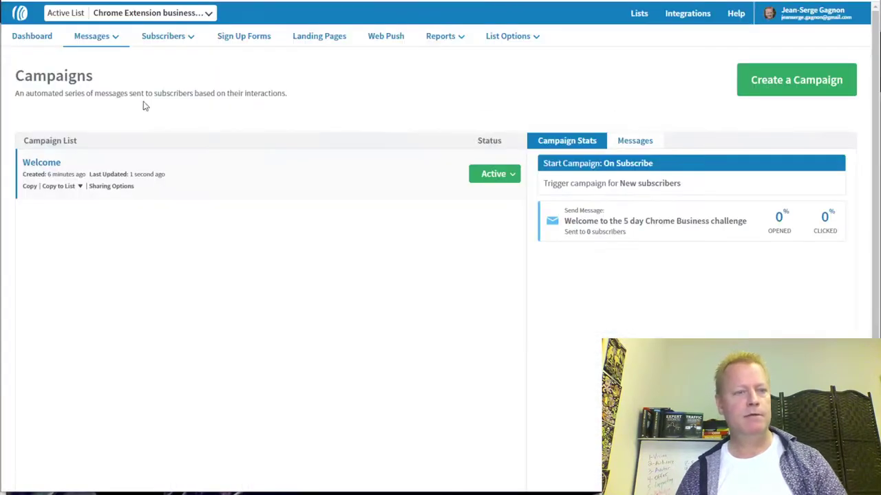
- View the Chrome Extension list's empty AWeber Subscribers page, then return to Zoneedit Domain Administration
mouse_move(165, 38)
left_click(162, 59)
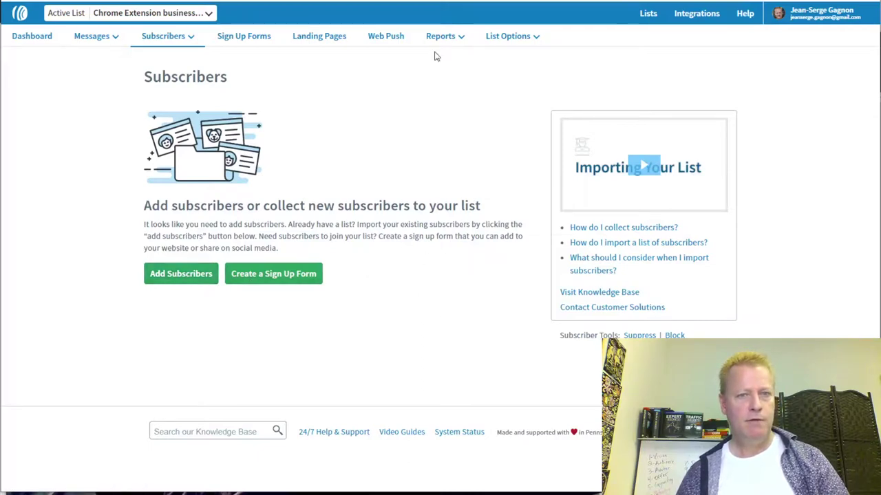
left_click(436, 2)
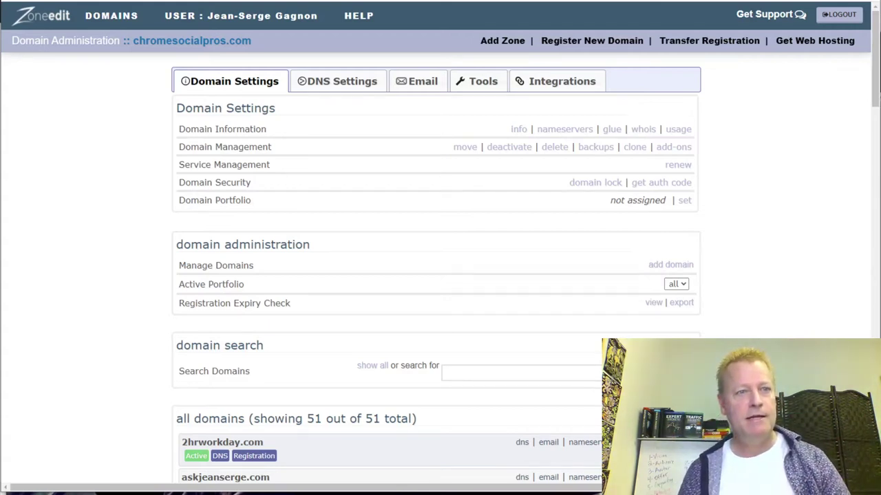
- Switch to the Facebook Chrome extension business 5 day challenge group and scroll its Discussion page
key("ctrl+Tab")
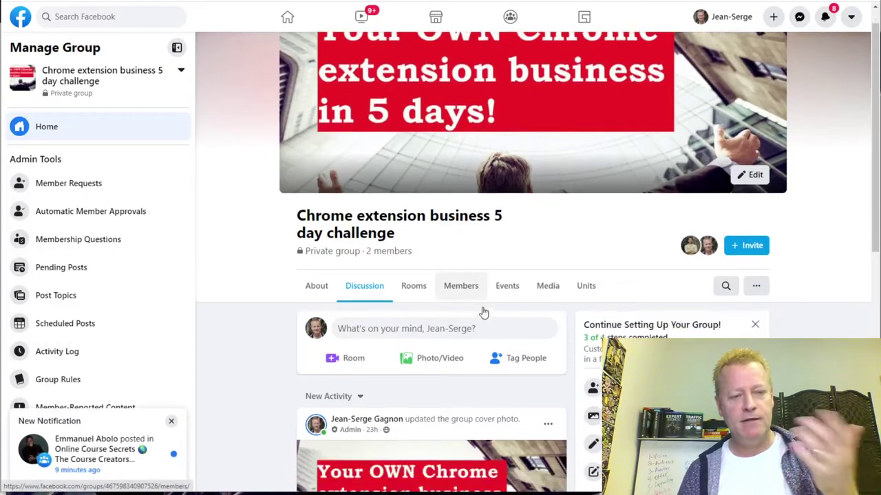
scroll(484, 313, "down", 5)
scroll(484, 313, "up", 7)
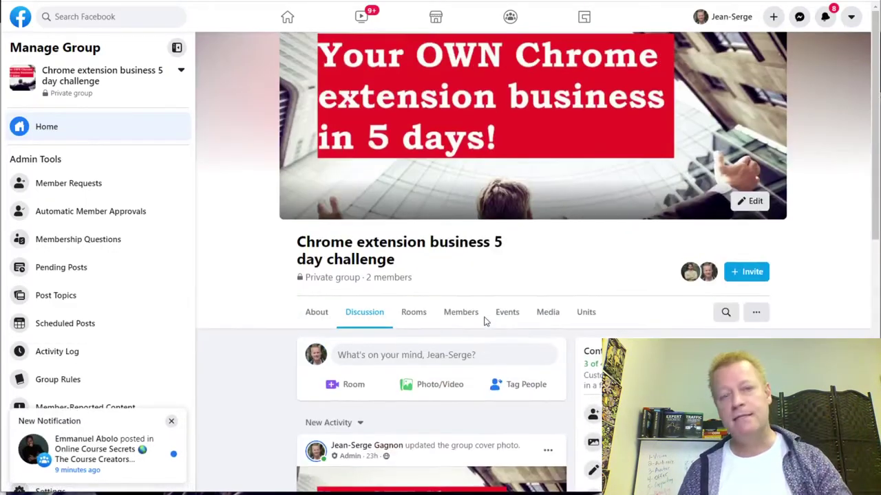
scroll(484, 320, "down", 5)
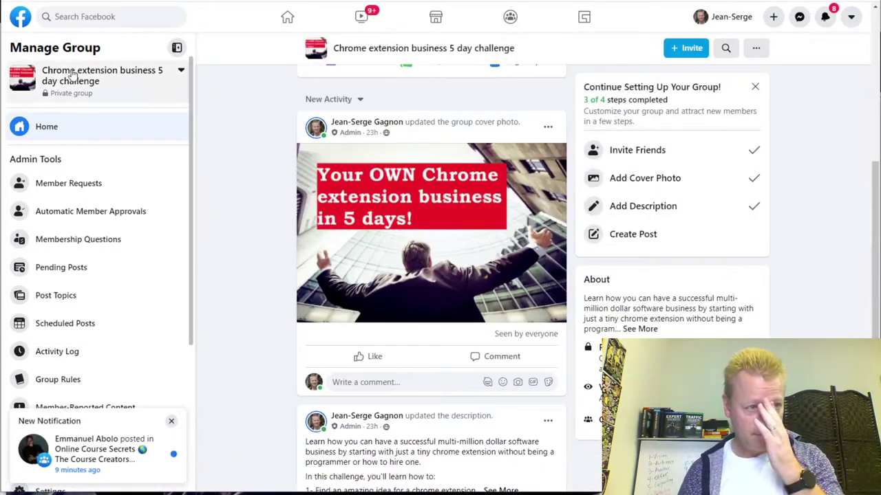